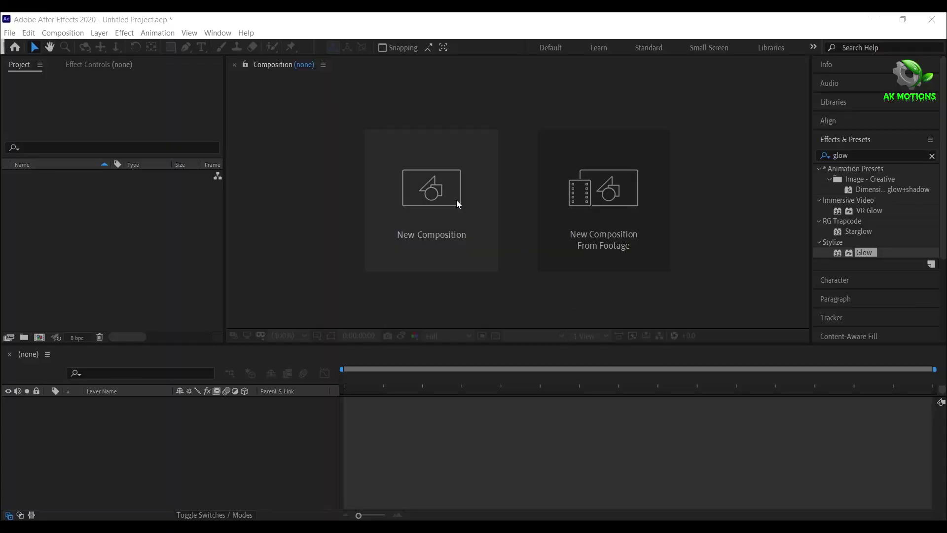
Create a composition named MAIN at 1920×1080, 60 fps, 10 seconds long
{"action": "left_click", "coordinate": [453, 200]}
{"action": "type", "text": "MAIN"}
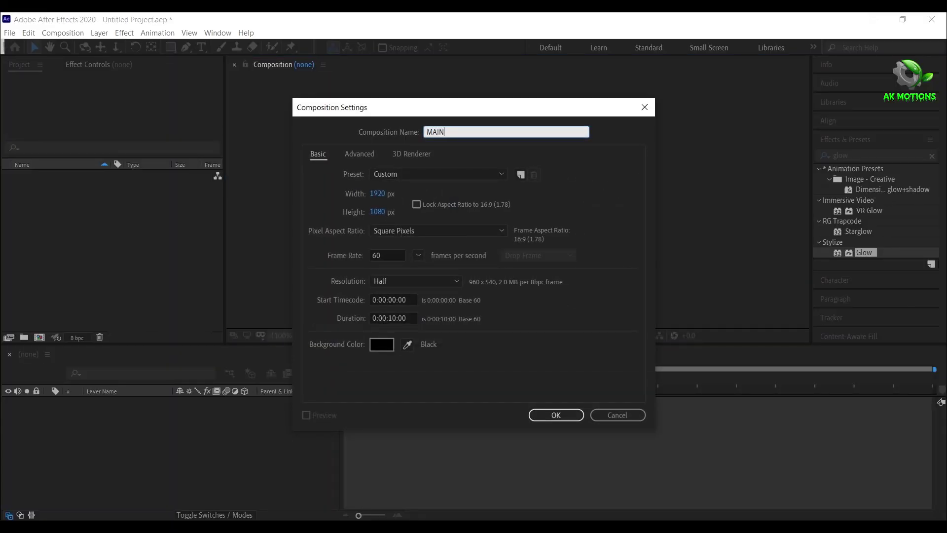
{"action": "left_click", "coordinate": [378, 212]}
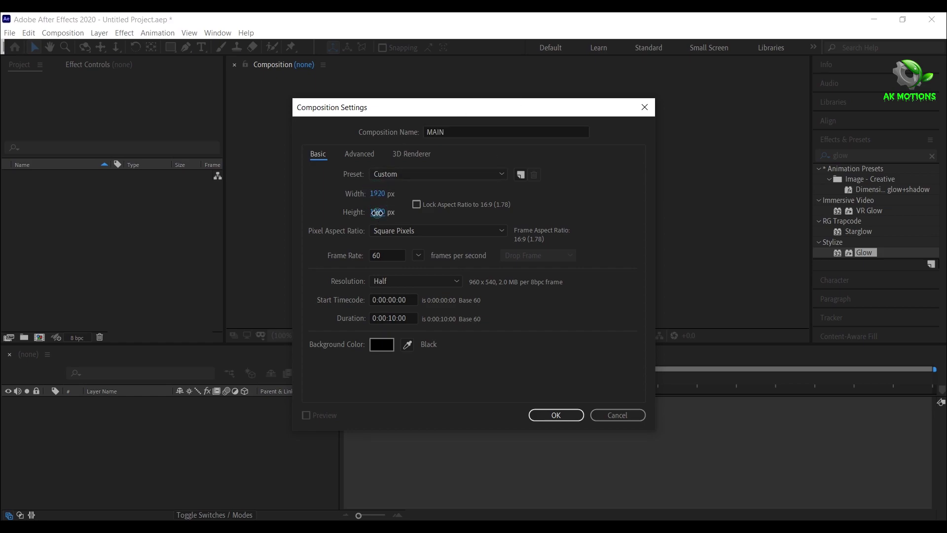
{"action": "left_click", "coordinate": [410, 323]}
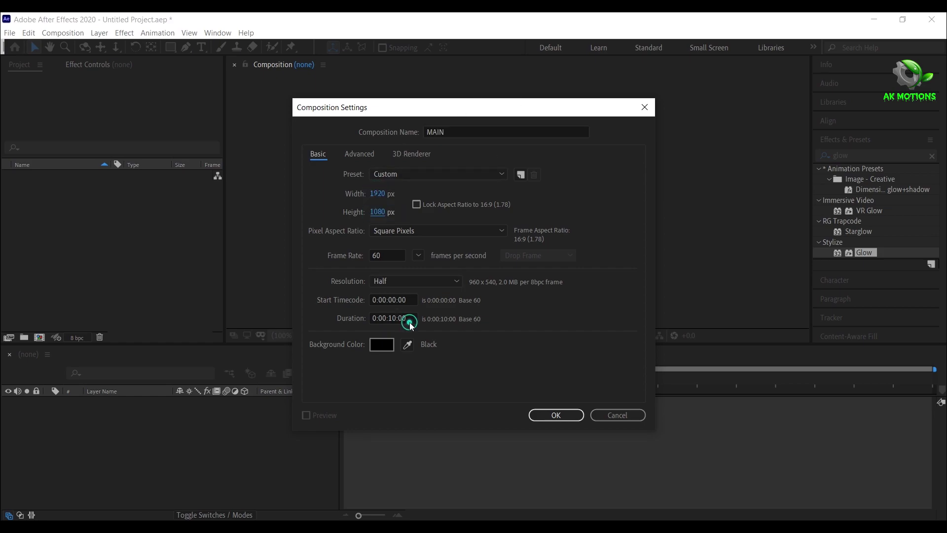
{"action": "left_click", "coordinate": [551, 416]}
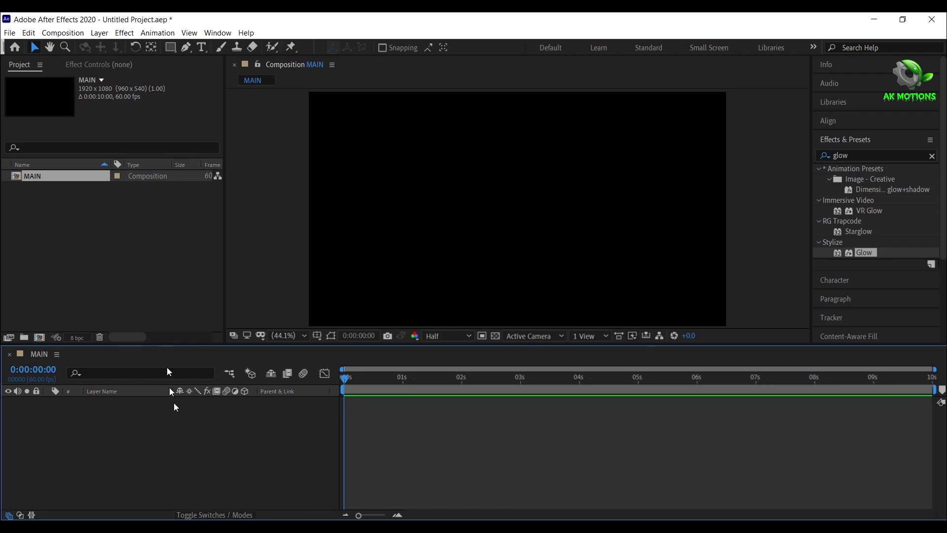
Add a white GAMING text layer and centre it horizontally in the frame
{"action": "right_click", "coordinate": [180, 443]}
{"action": "mouse_move", "coordinate": [243, 327]}
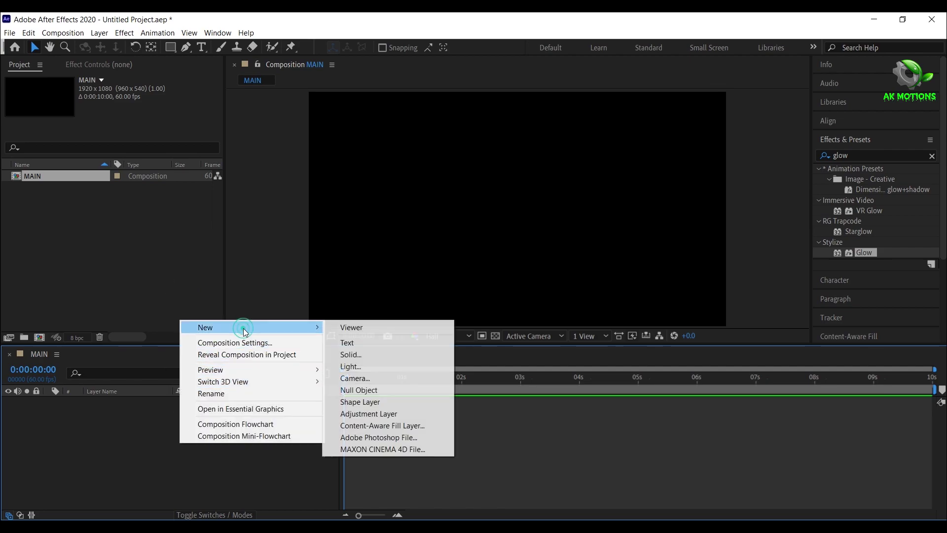
{"action": "left_click", "coordinate": [360, 347]}
{"action": "type", "text": "GAM"}
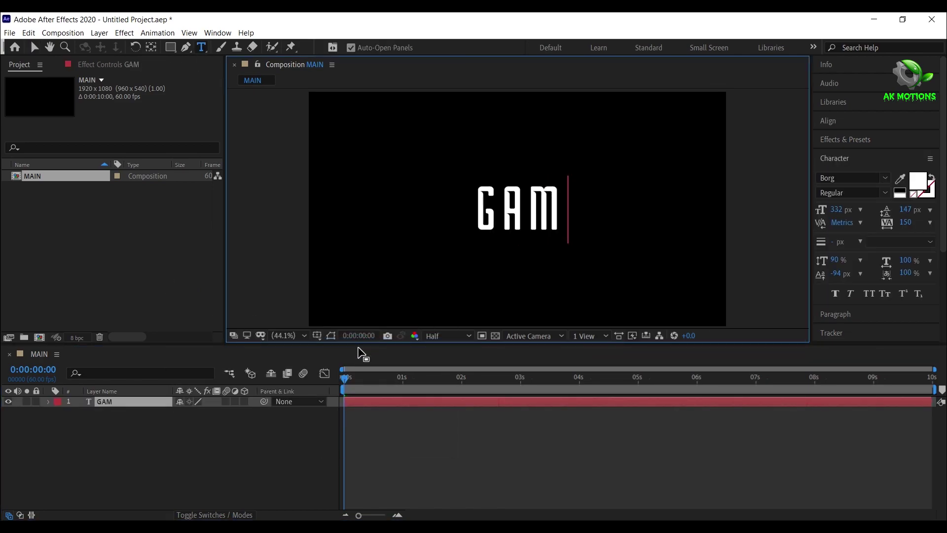
{"action": "type", "text": "ING"}
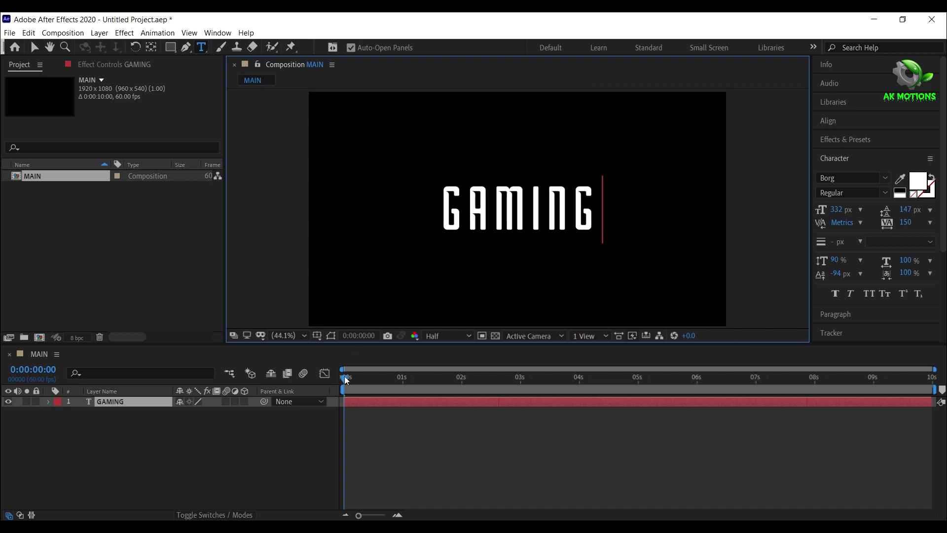
{"action": "left_click", "coordinate": [842, 120]}
{"action": "left_click", "coordinate": [847, 153]}
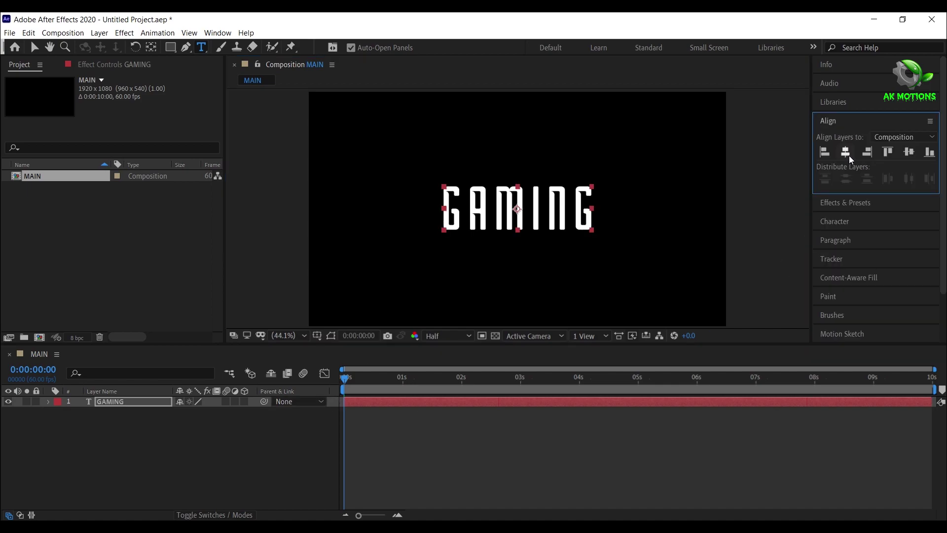
{"action": "left_click", "coordinate": [843, 122]}
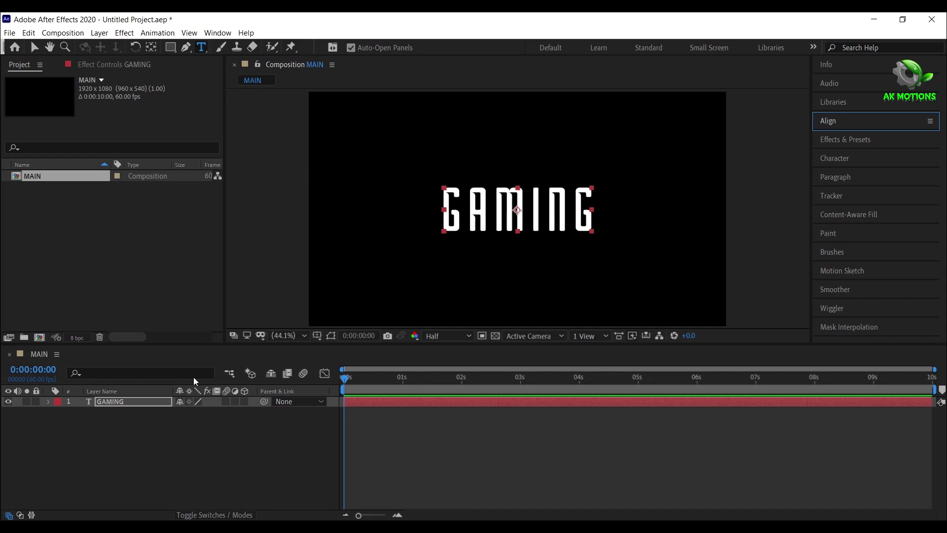
{"action": "left_click", "coordinate": [109, 475]}
Import Metal Texture.png into the project
{"action": "left_click", "coordinate": [104, 223]}
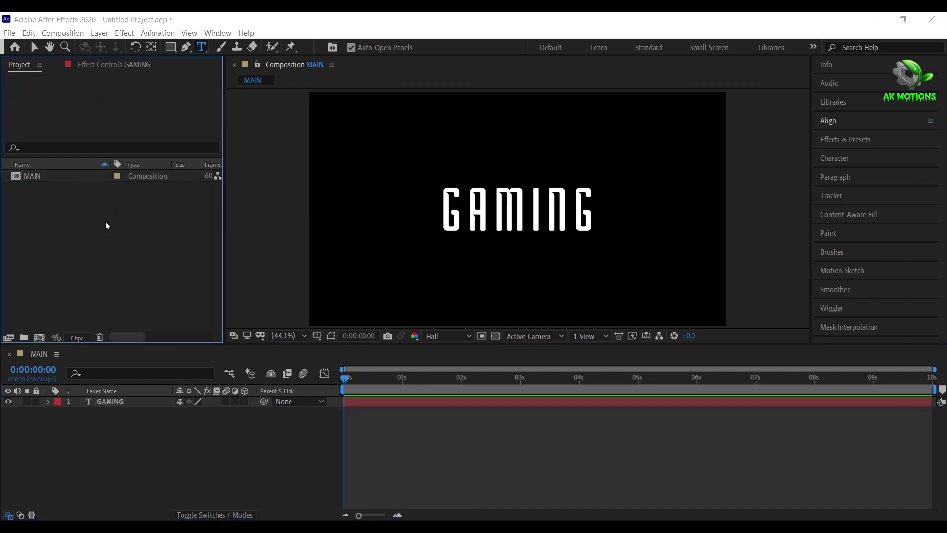
{"action": "double_click", "coordinate": [105, 221]}
{"action": "left_click", "coordinate": [377, 182]}
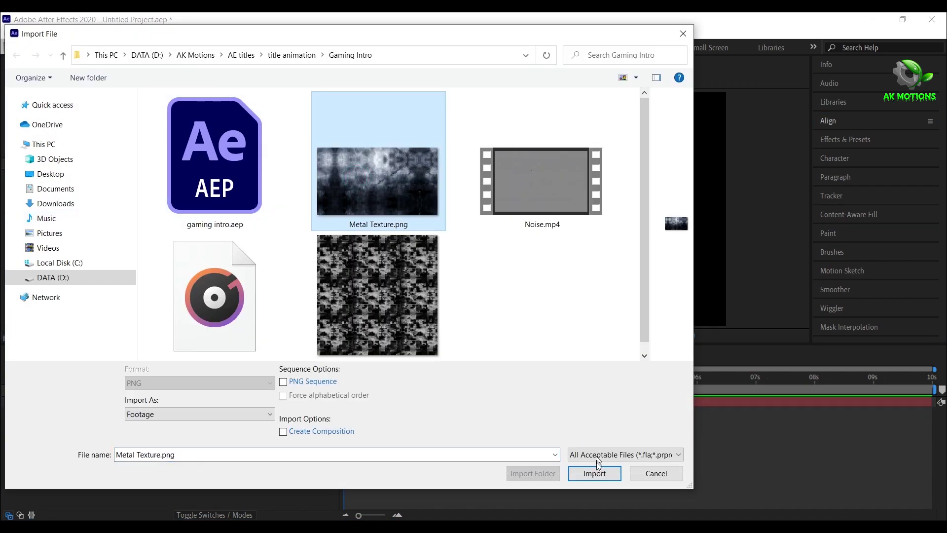
{"action": "left_click", "coordinate": [594, 473]}
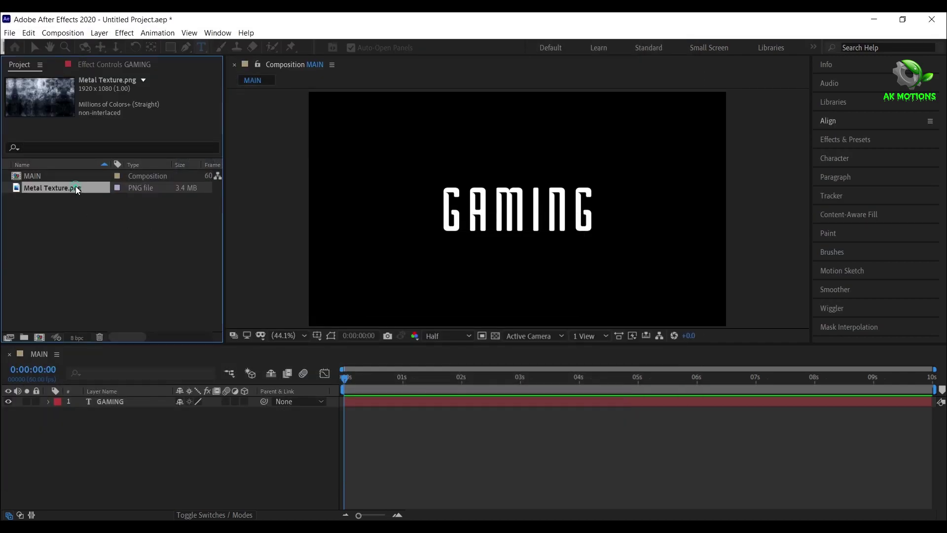
Place the metal texture in the timeline below GAMING and nudge it slightly down
{"action": "left_click_drag", "start_coordinate": [54, 188], "coordinate": [133, 437]}
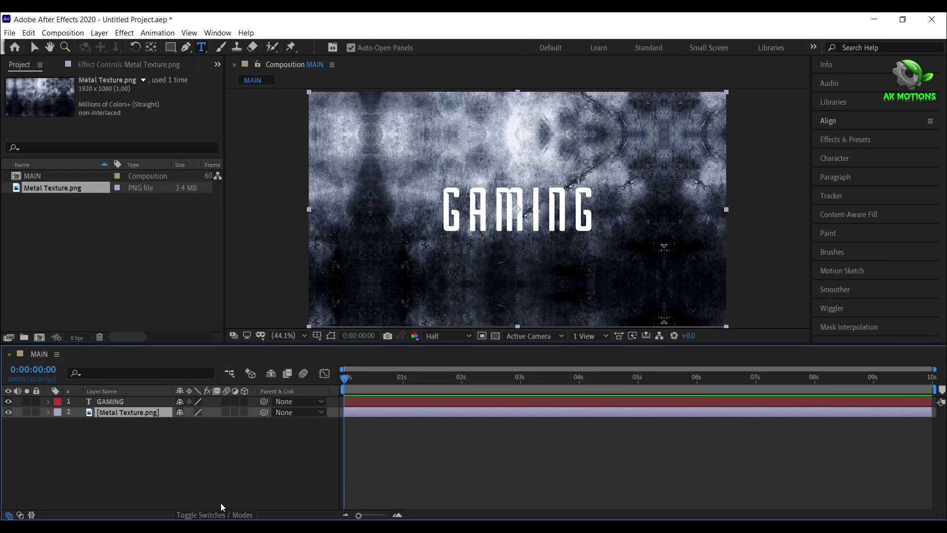
{"action": "key", "text": "v"}
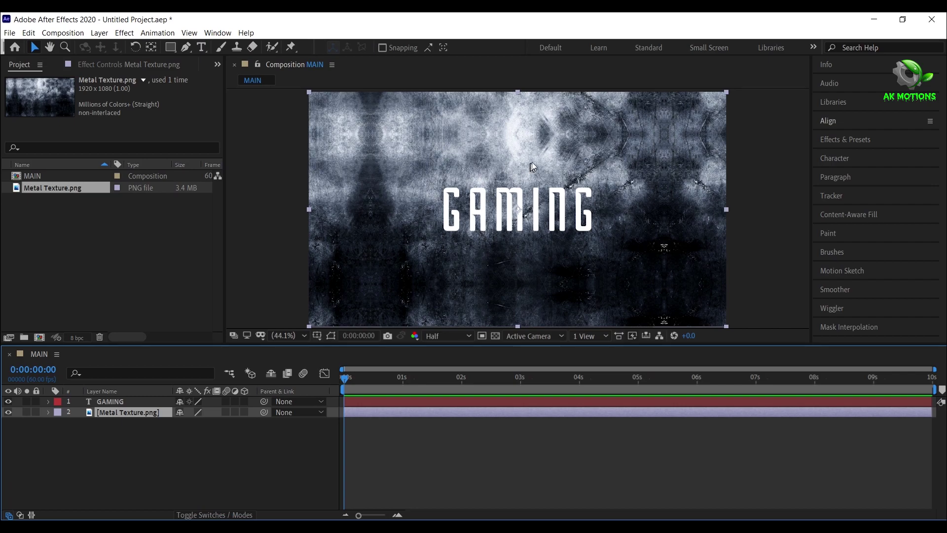
{"action": "left_click_drag", "start_coordinate": [532, 162], "coordinate": [530, 168]}
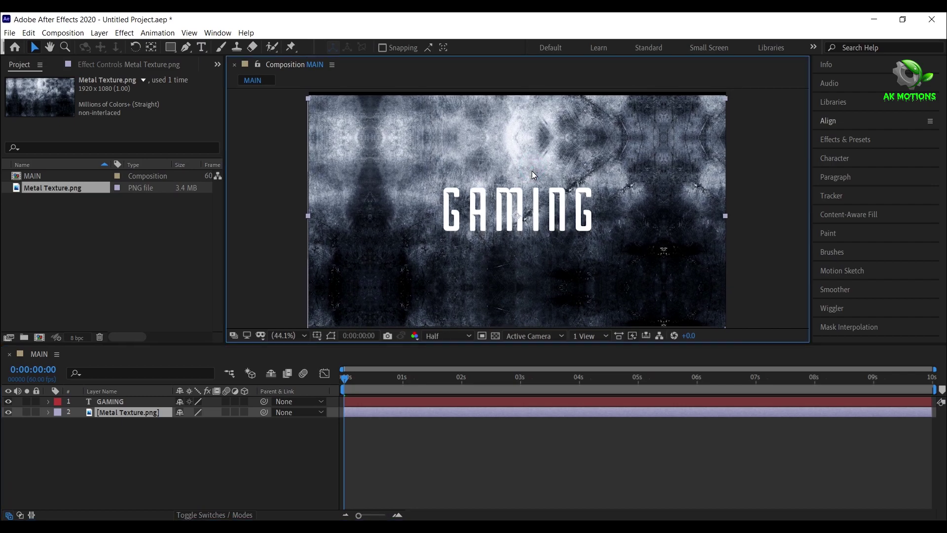
Set the texture's track matte to Alpha Matte 'GAMING' so it fills only the letters
{"action": "left_click", "coordinate": [207, 515]}
{"action": "left_click", "coordinate": [208, 515]}
{"action": "left_click", "coordinate": [207, 515]}
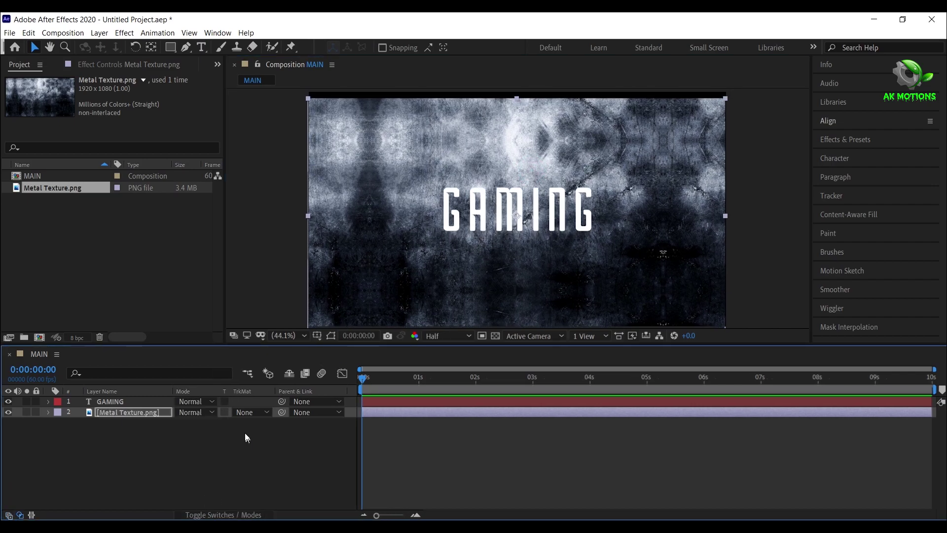
{"action": "left_click", "coordinate": [242, 410]}
{"action": "left_click", "coordinate": [257, 438]}
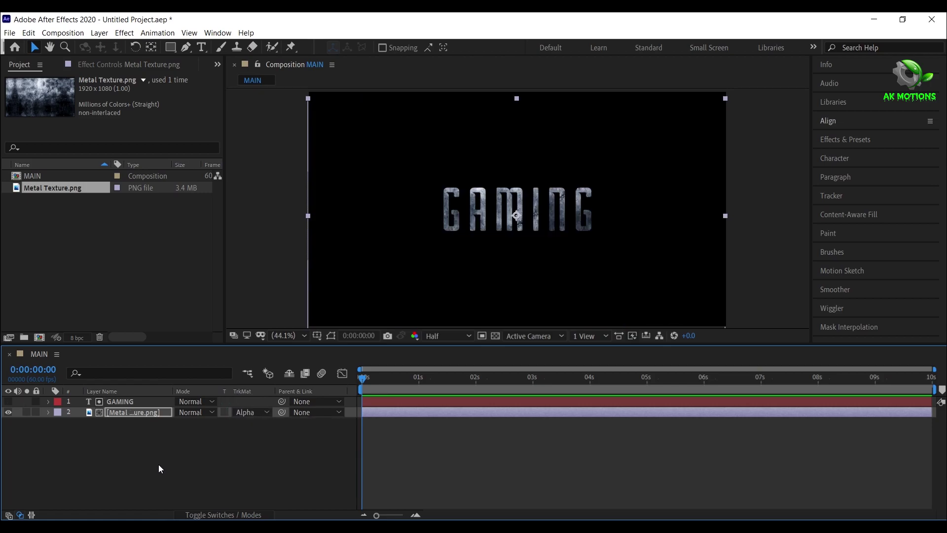
{"action": "left_click_drag", "start_coordinate": [150, 496], "coordinate": [135, 380]}
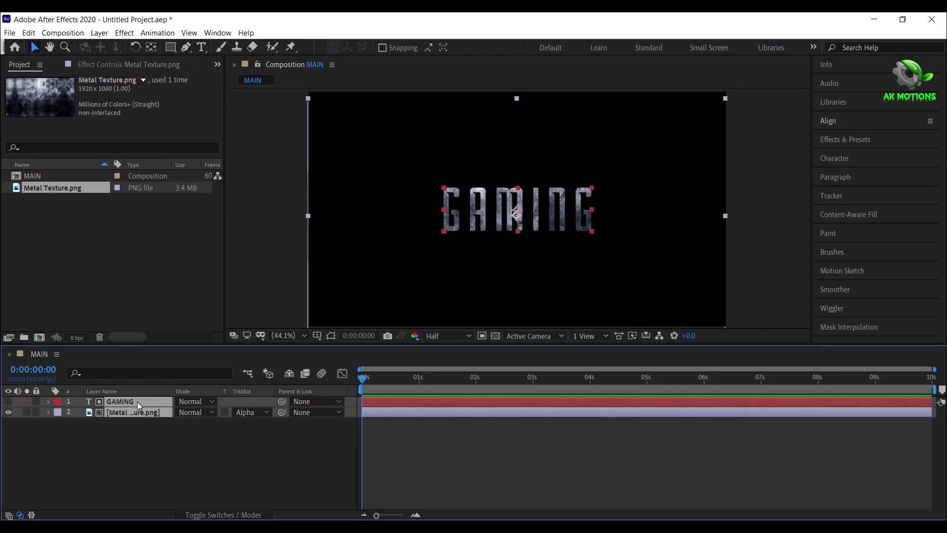
Pre-compose the text and texture layers into 'text', moving all attributes
{"action": "right_click", "coordinate": [137, 401]}
{"action": "left_click", "coordinate": [187, 342]}
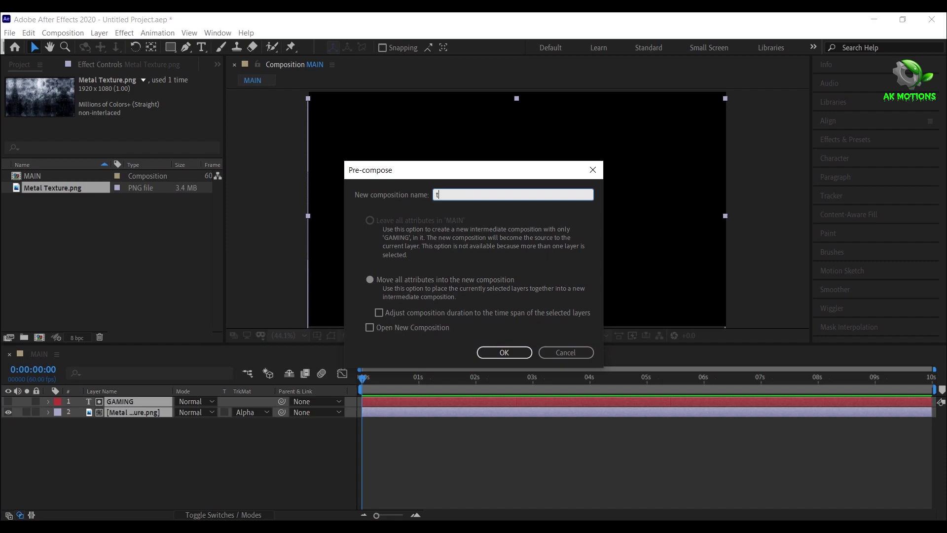
{"action": "type", "text": "text"}
{"action": "left_click", "coordinate": [370, 280]}
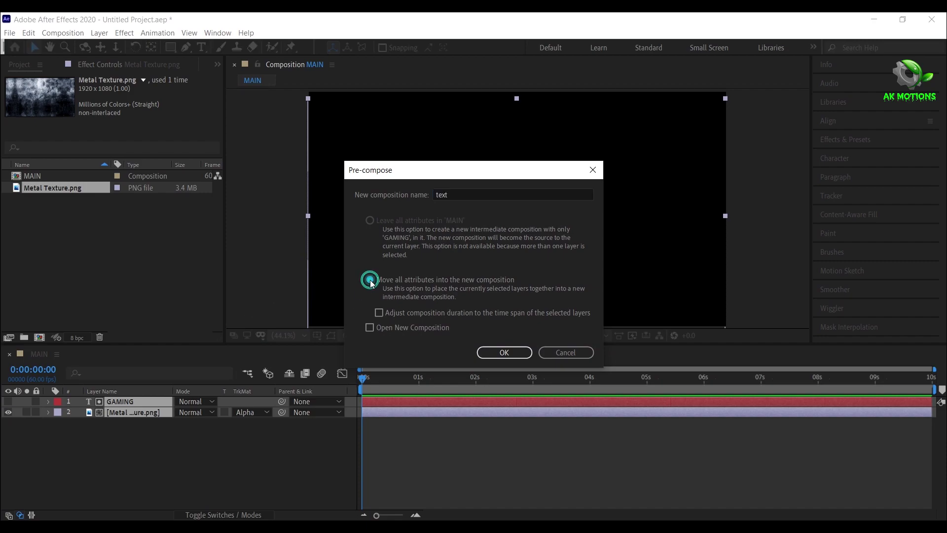
{"action": "left_click", "coordinate": [501, 352]}
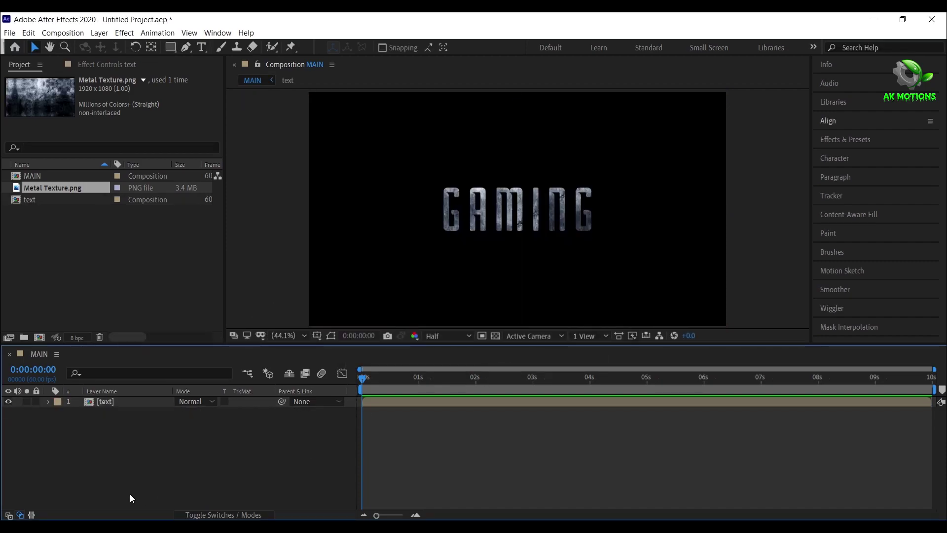
Duplicate the text precomp, hide the top copy, and auto-trace masks on the lower copy
{"action": "left_click", "coordinate": [125, 402]}
{"action": "key", "text": "ctrl+d"}
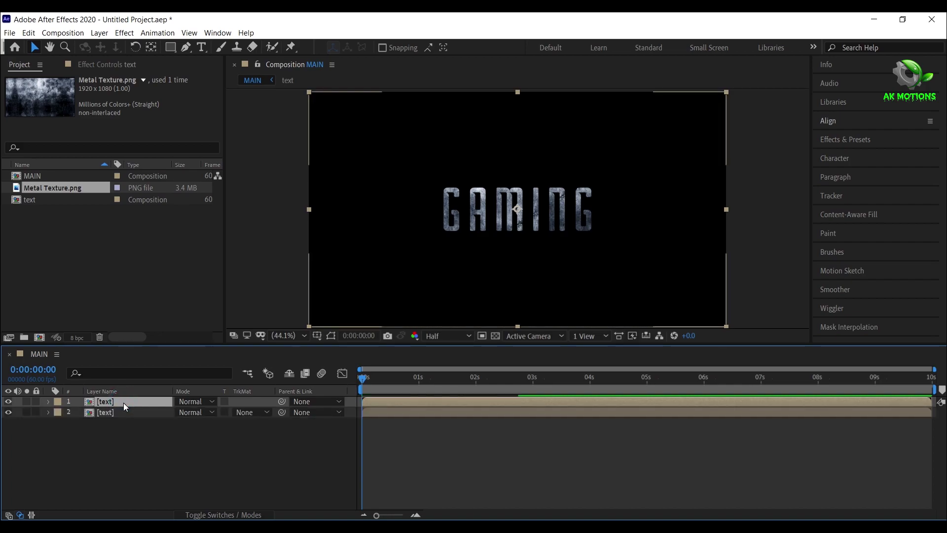
{"action": "left_click", "coordinate": [126, 445]}
{"action": "left_click", "coordinate": [8, 402]}
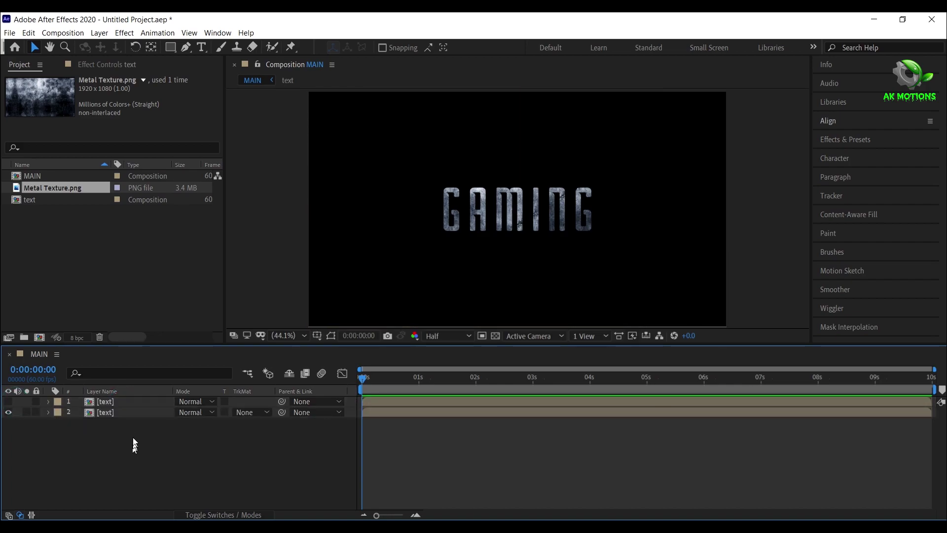
{"action": "left_click", "coordinate": [116, 413]}
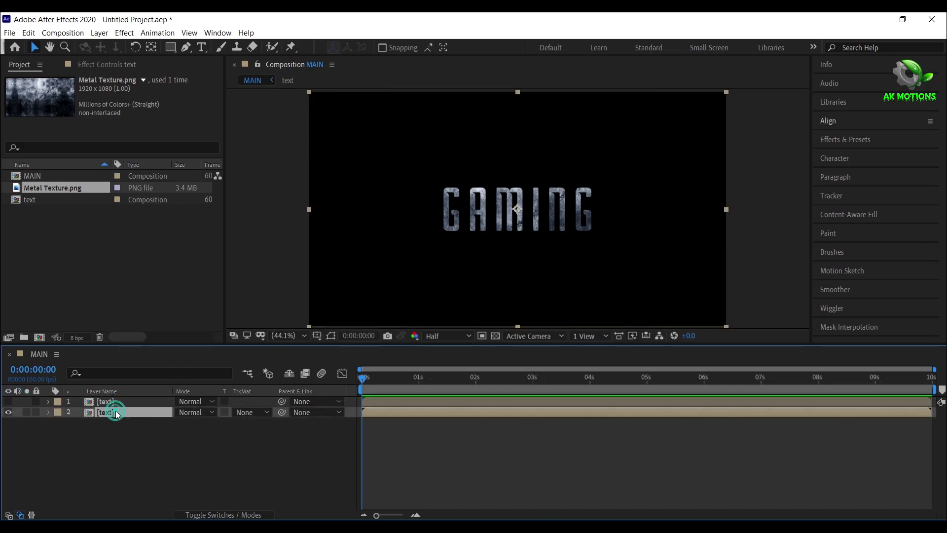
{"action": "left_click", "coordinate": [99, 31]}
{"action": "left_click", "coordinate": [170, 378]}
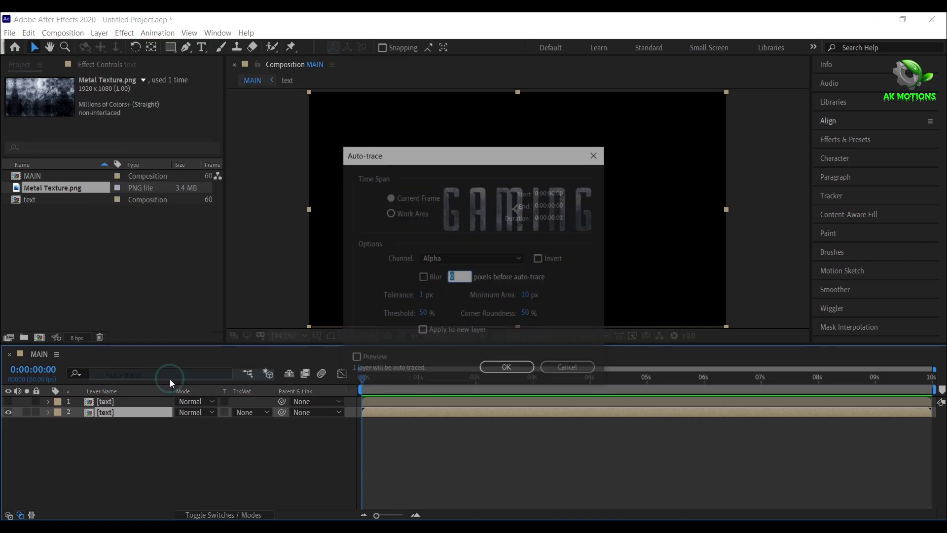
{"action": "left_click", "coordinate": [512, 369]}
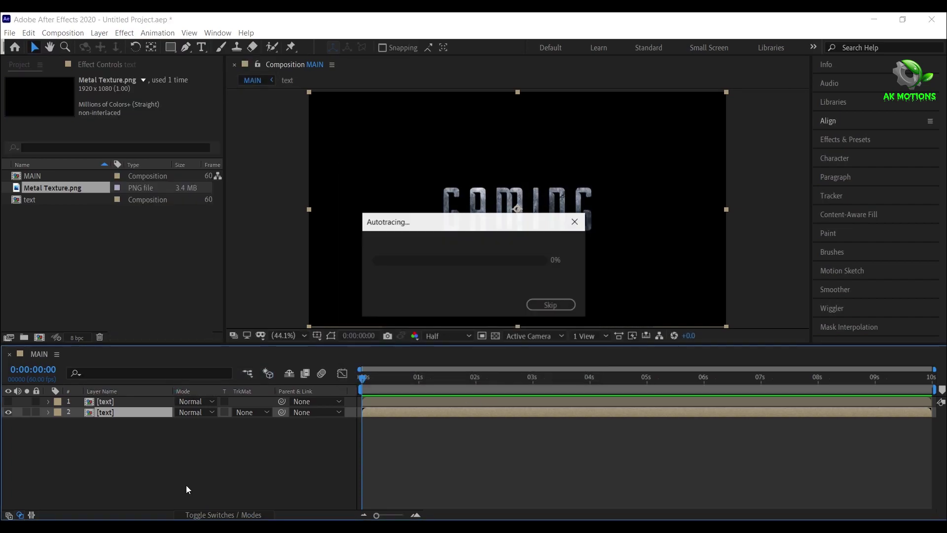
Apply the Saber effect to the lower text copy
{"action": "left_click", "coordinate": [331, 336]}
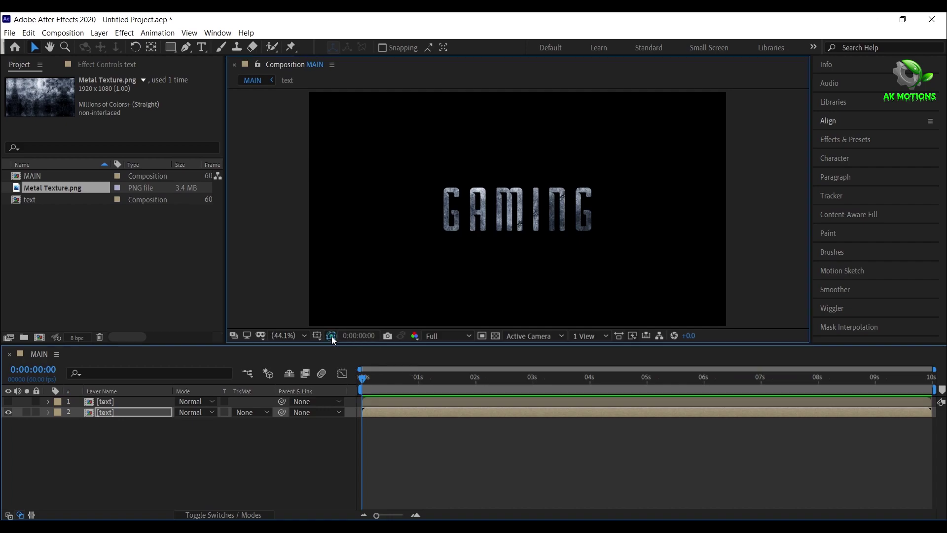
{"action": "left_click", "coordinate": [131, 414]}
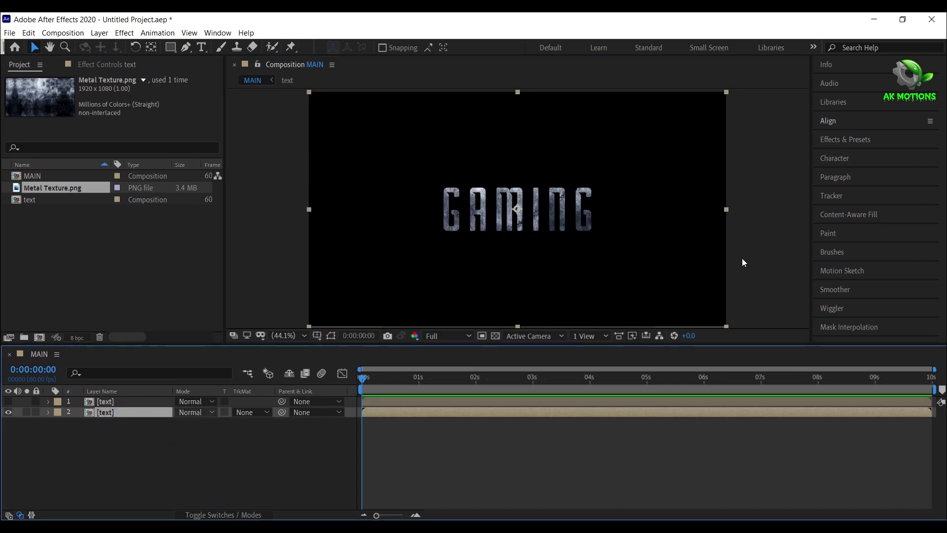
{"action": "left_click", "coordinate": [848, 140]}
{"action": "left_click", "coordinate": [852, 155]}
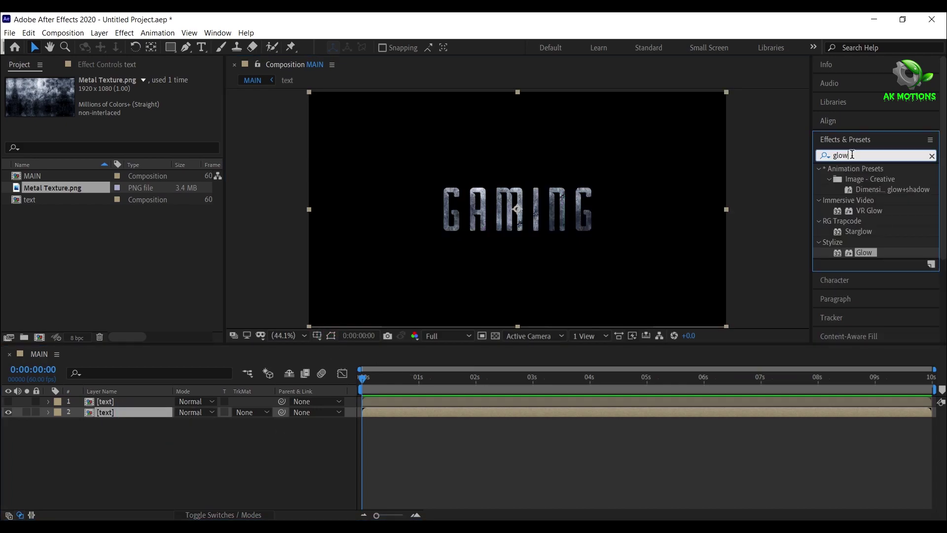
{"action": "type", "text": "sa"}
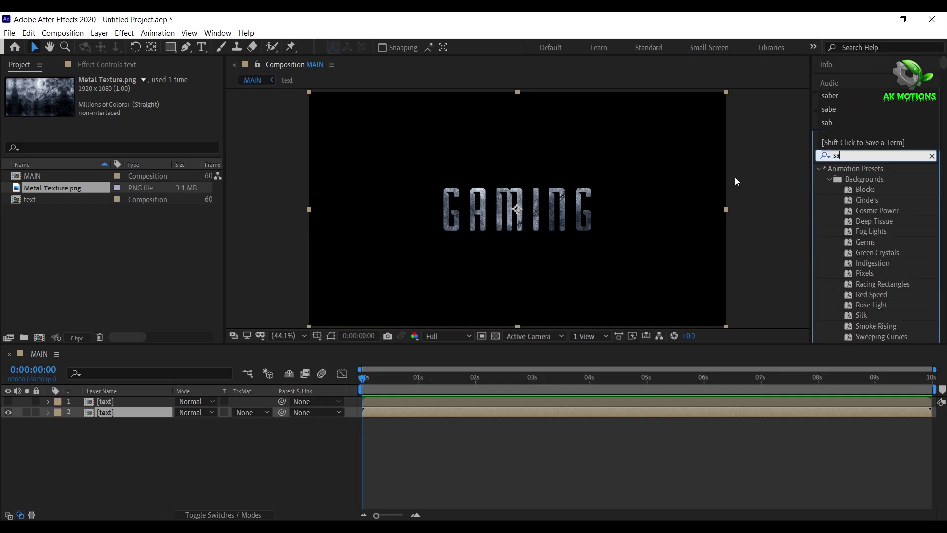
{"action": "type", "text": "ber"}
{"action": "double_click", "coordinate": [858, 178]}
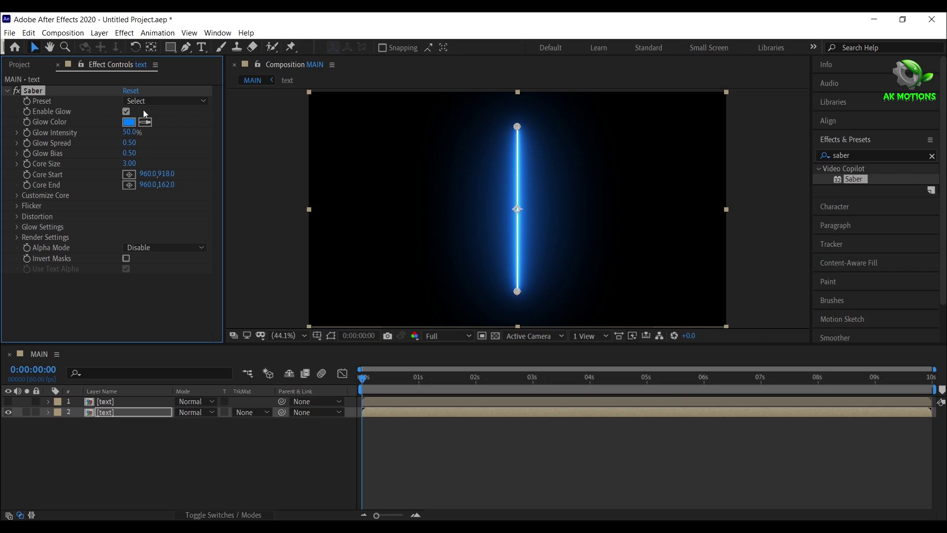
Switch the Saber preset to Patronus and set Core Size to 1.50
{"action": "left_click", "coordinate": [146, 101]}
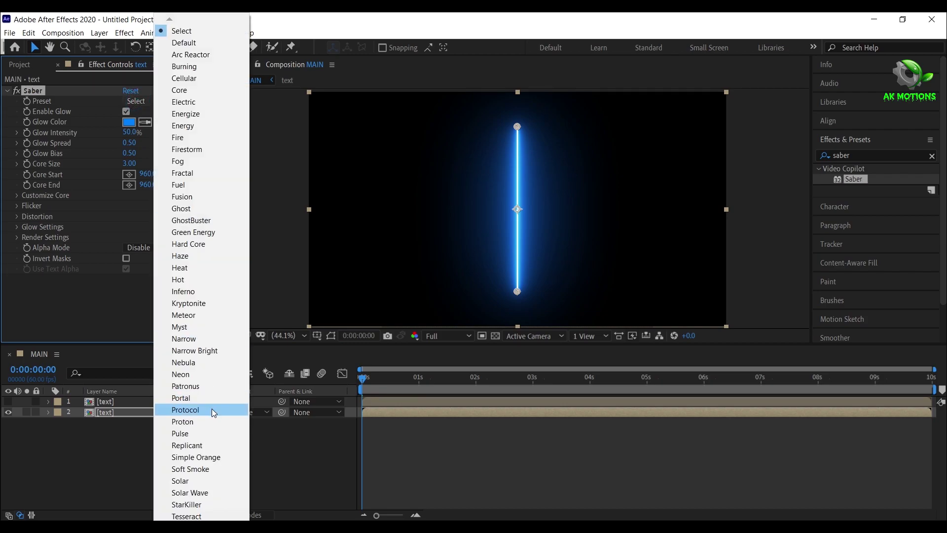
{"action": "left_click", "coordinate": [205, 385]}
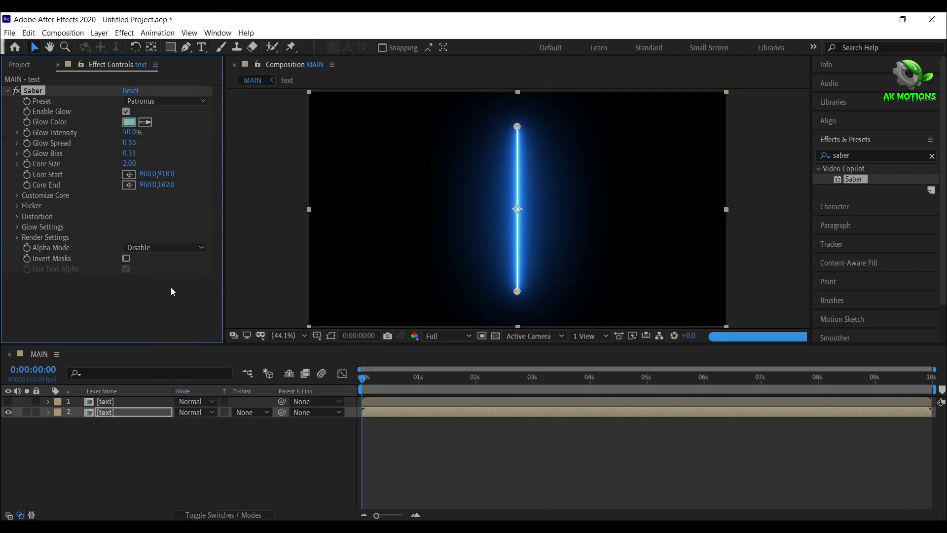
{"action": "left_click", "coordinate": [130, 164]}
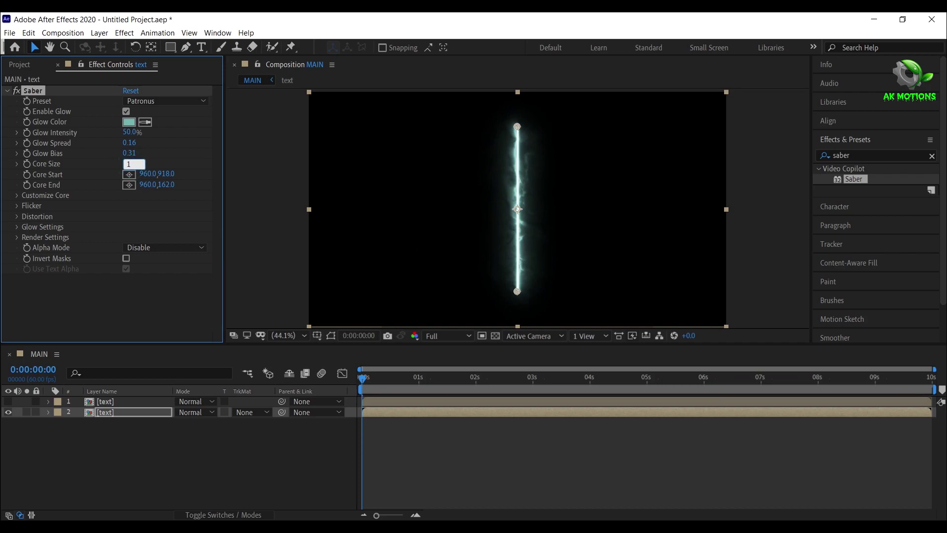
{"action": "key", "text": "Return"}
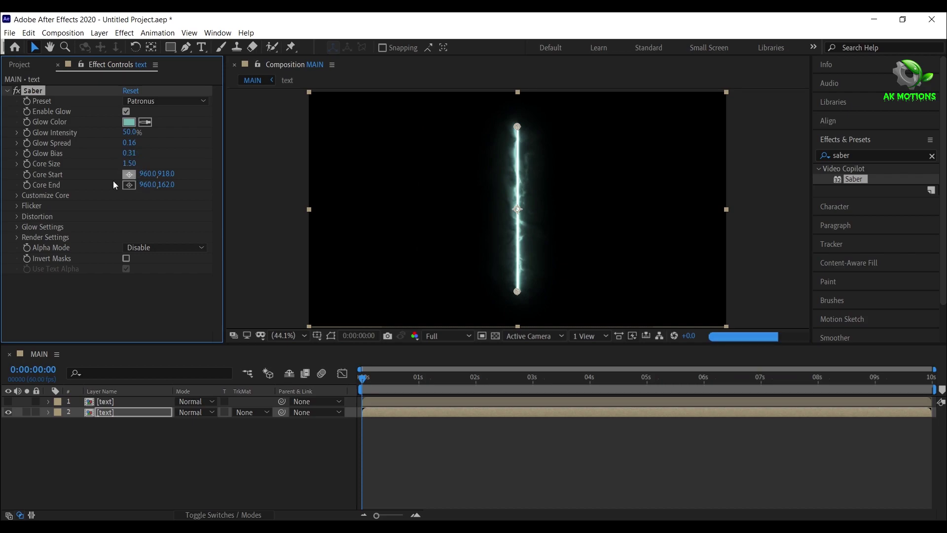
{"action": "left_click", "coordinate": [16, 197]}
Set Saber Core Type to Layer Masks, Start Size 0% and Start Offset 100%
{"action": "left_click", "coordinate": [154, 211]}
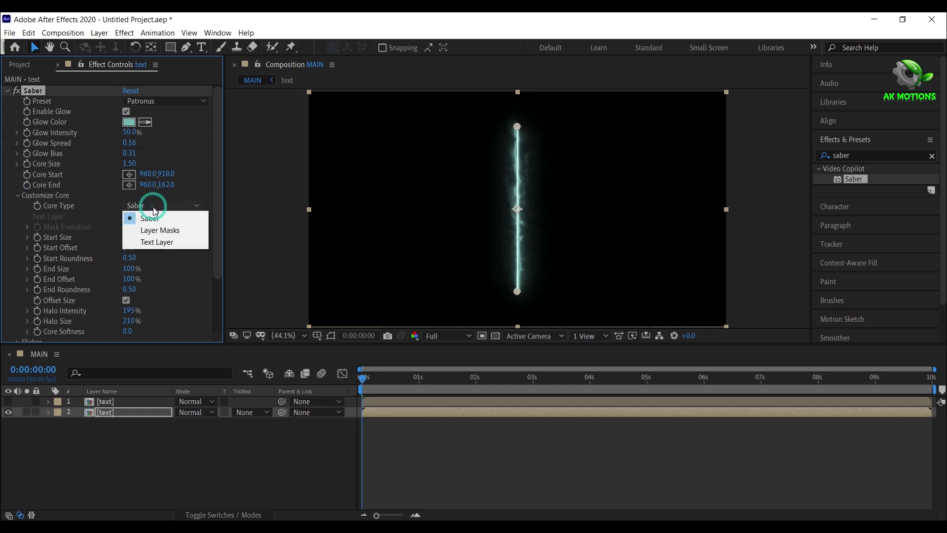
{"action": "left_click", "coordinate": [158, 230]}
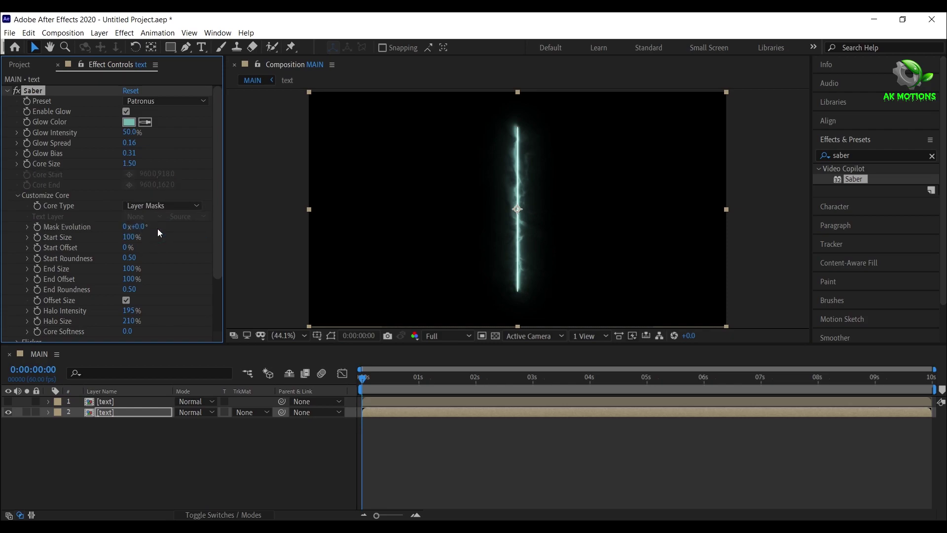
{"action": "left_click", "coordinate": [366, 388]}
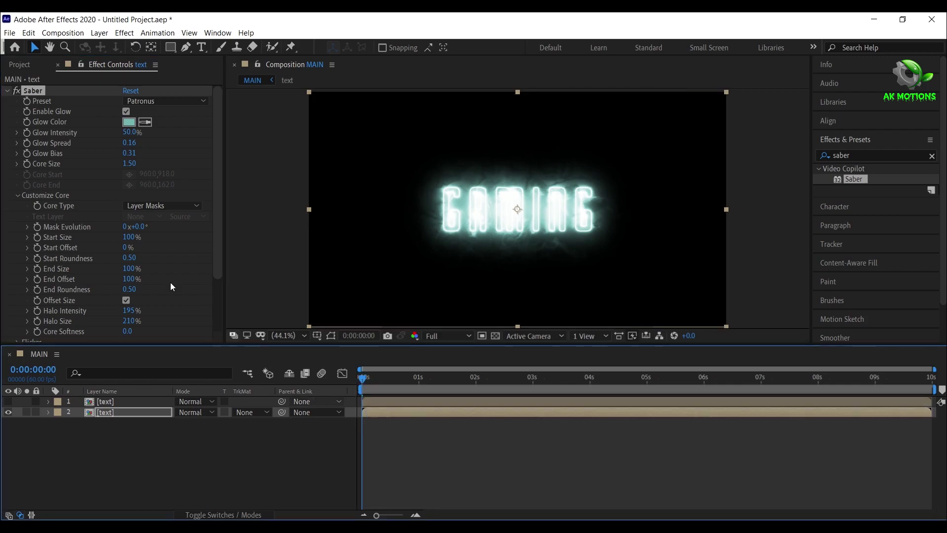
{"action": "left_click", "coordinate": [131, 238]}
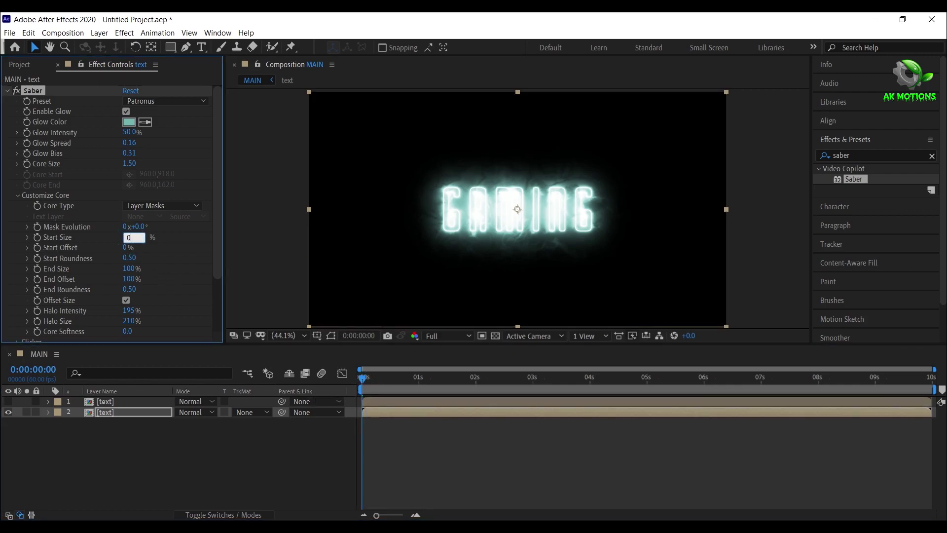
{"action": "left_click", "coordinate": [127, 247]}
{"action": "type", "text": "1"}
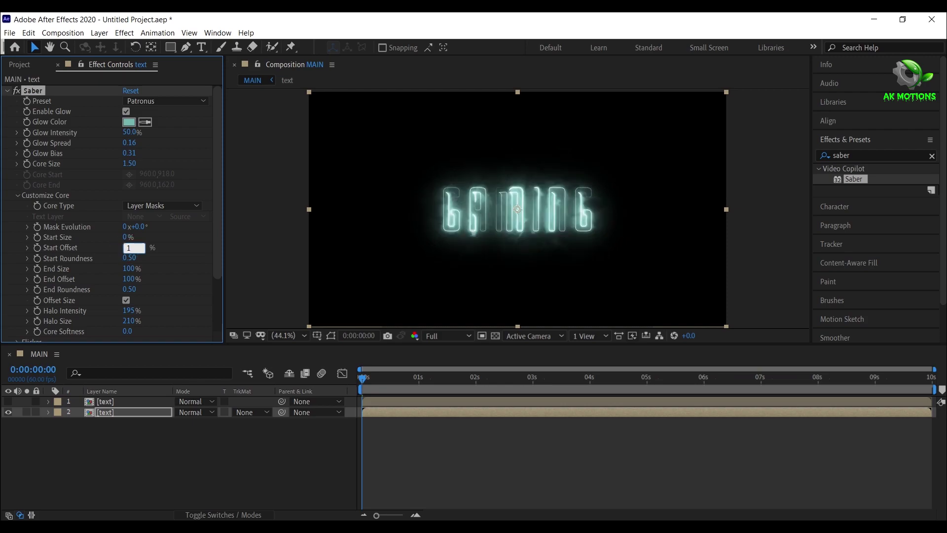
{"action": "type", "text": "00"}
{"action": "key", "text": "Return"}
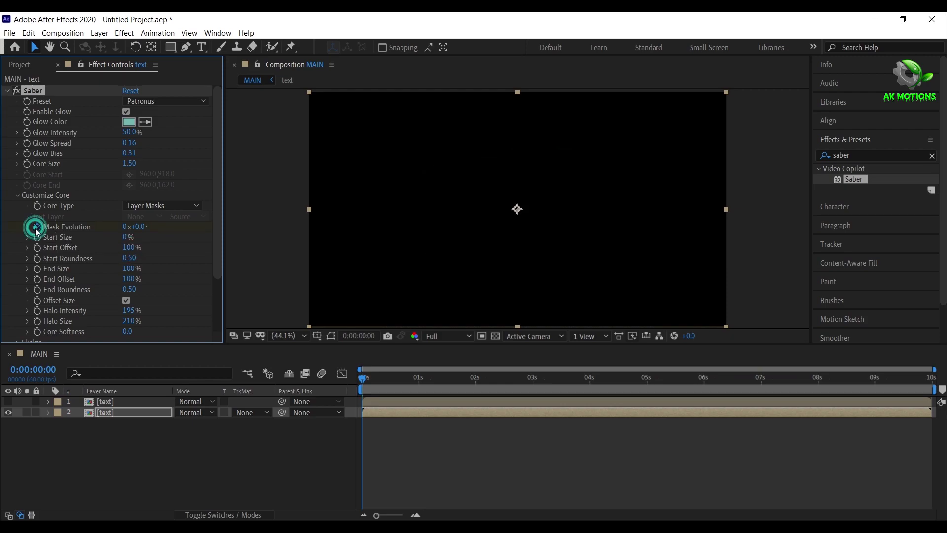
Keyframe End Size and End Offset, bringing End Offset to 0% at 3 seconds
{"action": "left_click", "coordinate": [36, 269]}
{"action": "left_click", "coordinate": [37, 280]}
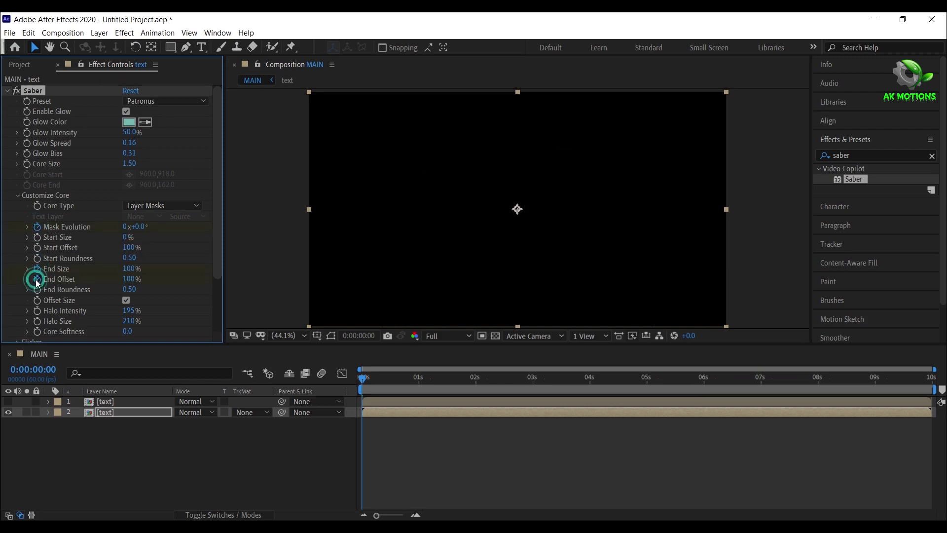
{"action": "left_click", "coordinate": [106, 413]}
{"action": "key", "text": "u"}
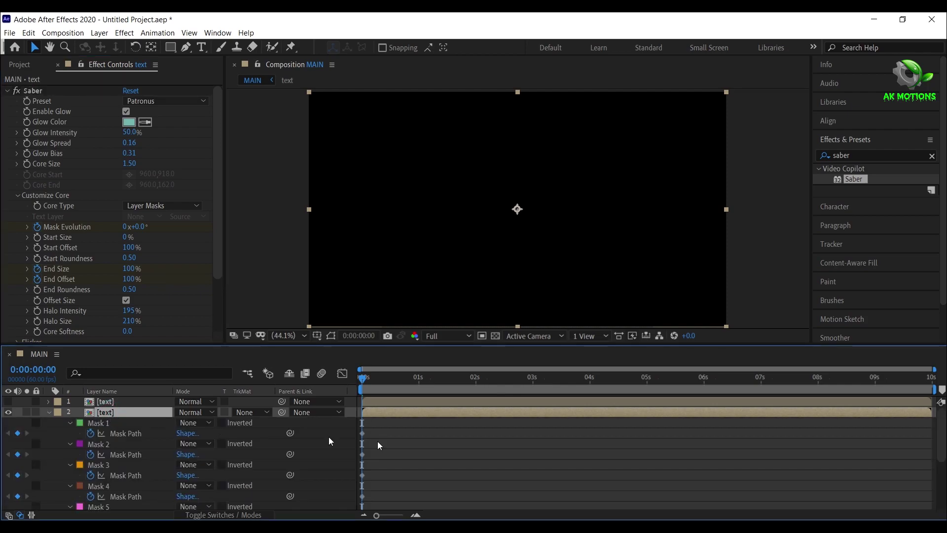
{"action": "scroll", "coordinate": [461, 440], "scroll_direction": "down", "scroll_amount": 3}
{"action": "scroll", "coordinate": [461, 441], "scroll_direction": "down", "scroll_amount": 3}
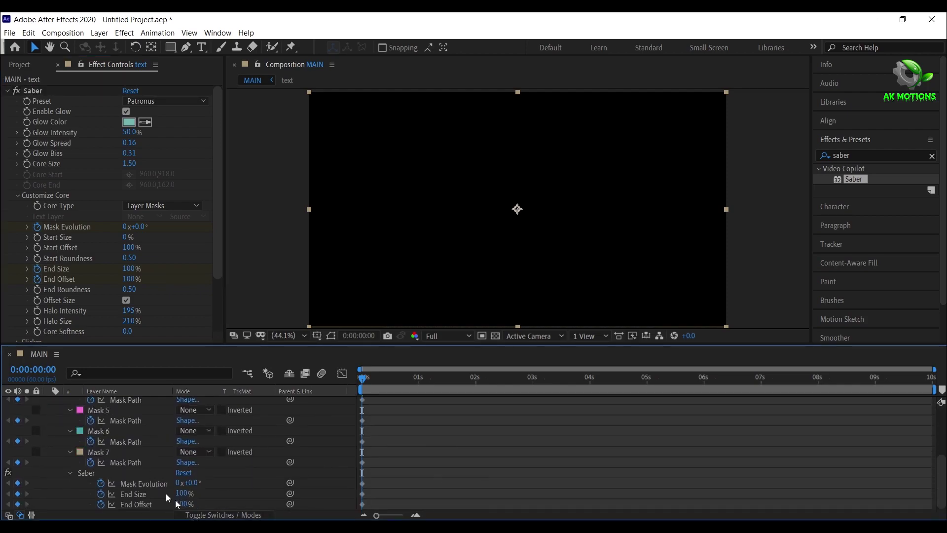
{"action": "left_click", "coordinate": [533, 384]}
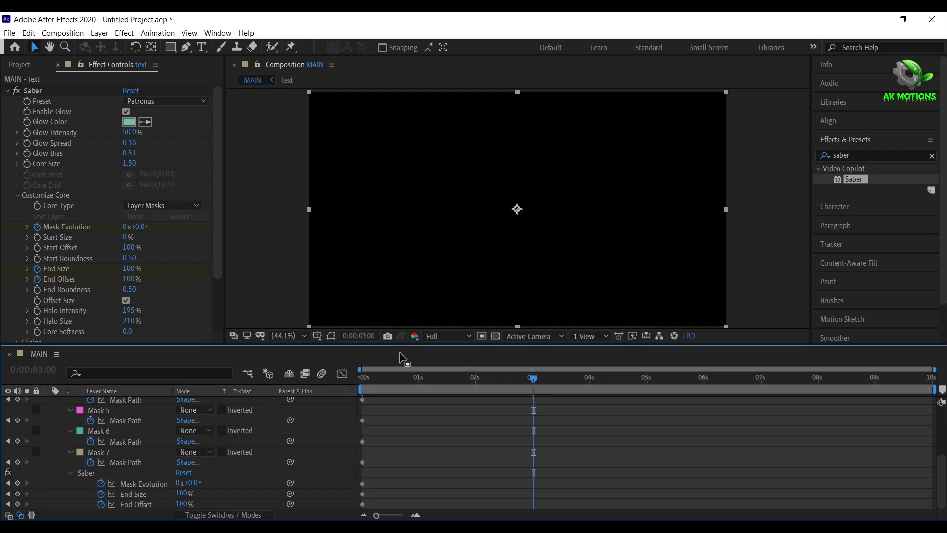
{"action": "left_click", "coordinate": [128, 279]}
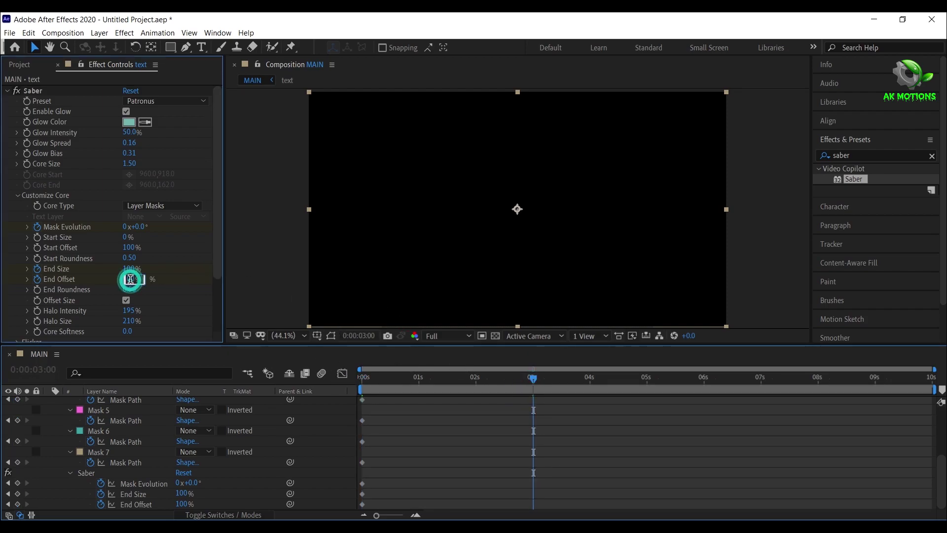
{"action": "type", "text": "0"}
{"action": "key", "text": "Return"}
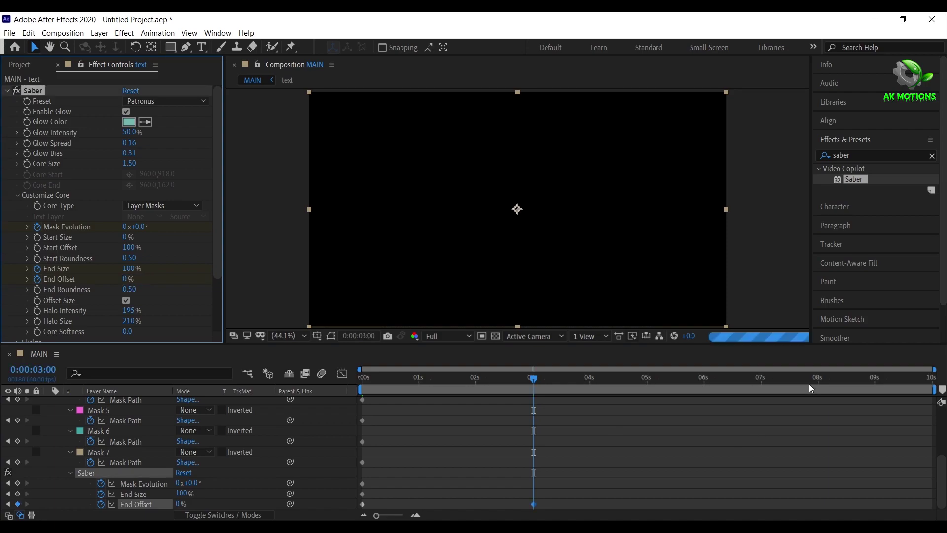
Add hold keyframes for End Size and End Offset at 8 seconds
{"action": "left_click", "coordinate": [818, 385]}
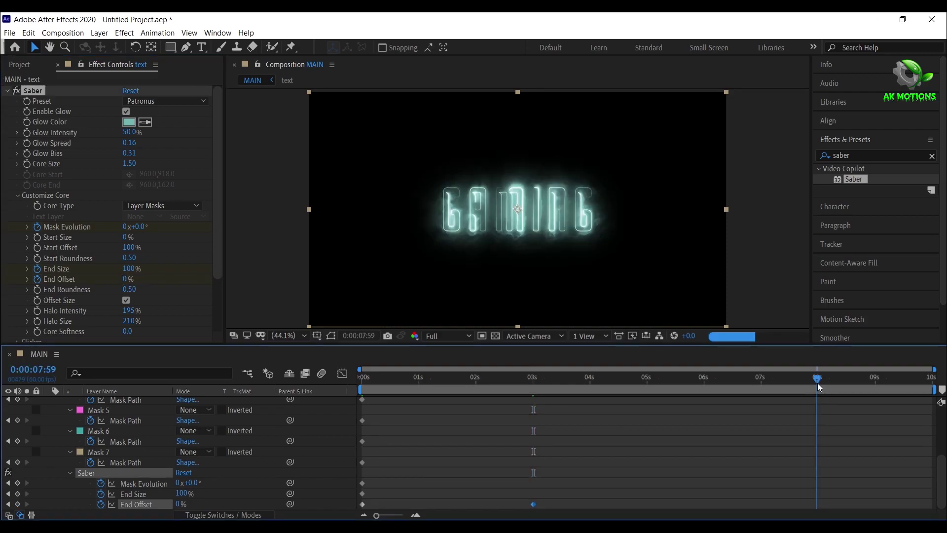
{"action": "key", "text": "Page_Down"}
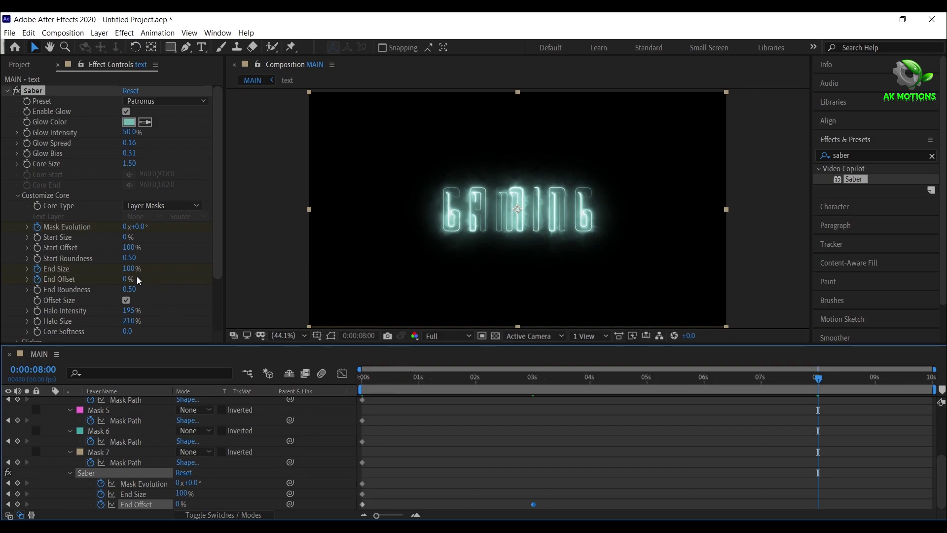
{"action": "left_click", "coordinate": [18, 493]}
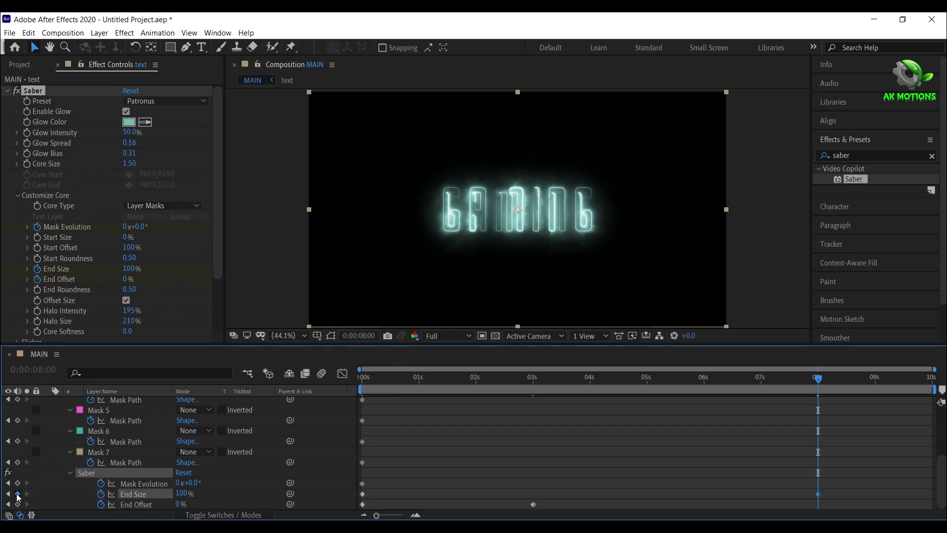
{"action": "left_click", "coordinate": [17, 505]}
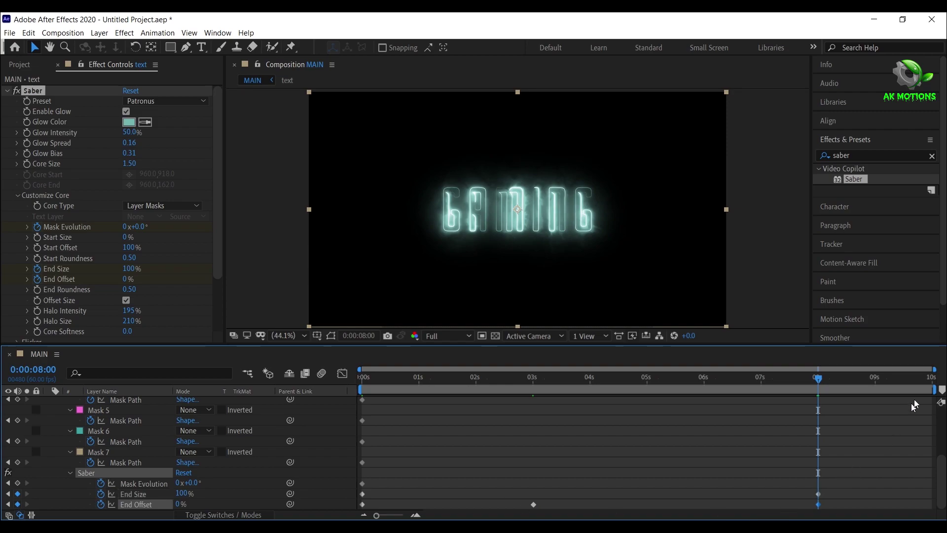
At 9:59 set Mask Evolution to 2, End Size to 0% and End Offset to 100%
{"action": "left_click_drag", "start_coordinate": [921, 385], "coordinate": [935, 380]}
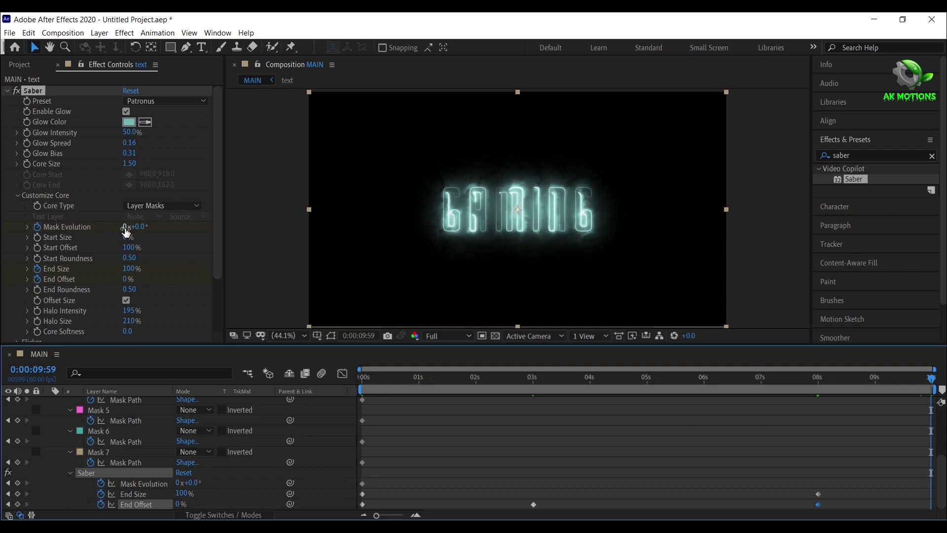
{"action": "left_click", "coordinate": [126, 227]}
{"action": "type", "text": "2"}
{"action": "key", "text": "Return"}
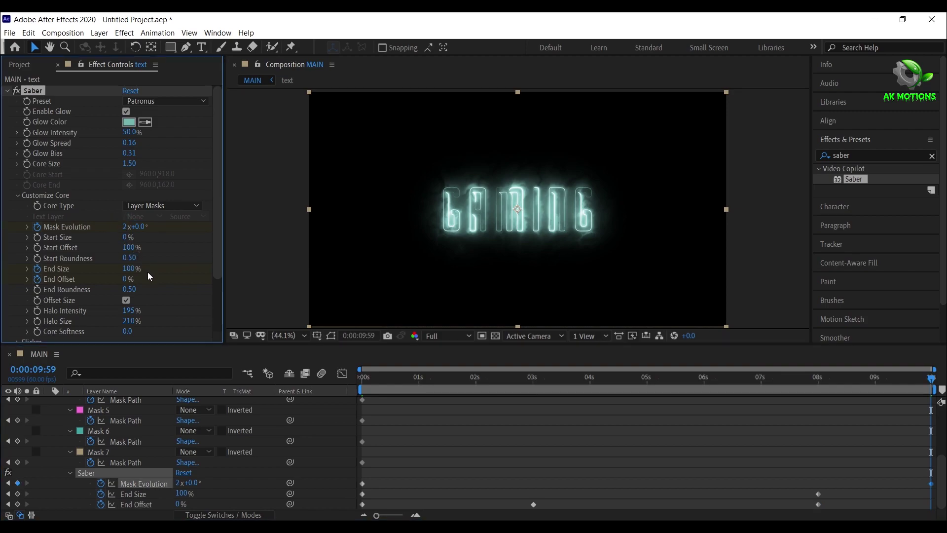
{"action": "left_click", "coordinate": [129, 269]}
{"action": "key", "text": "Return"}
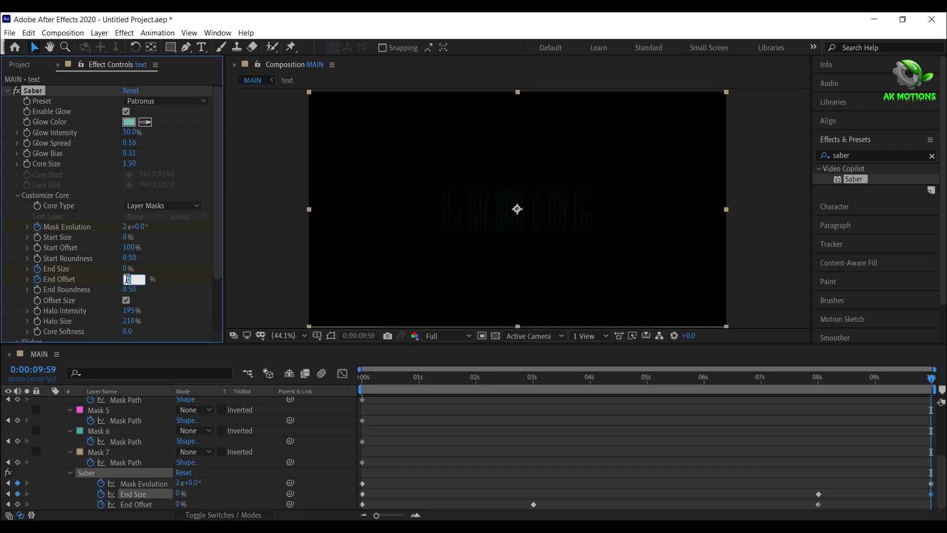
{"action": "left_click", "coordinate": [128, 282]}
{"action": "type", "text": "100"}
{"action": "key", "text": "Return"}
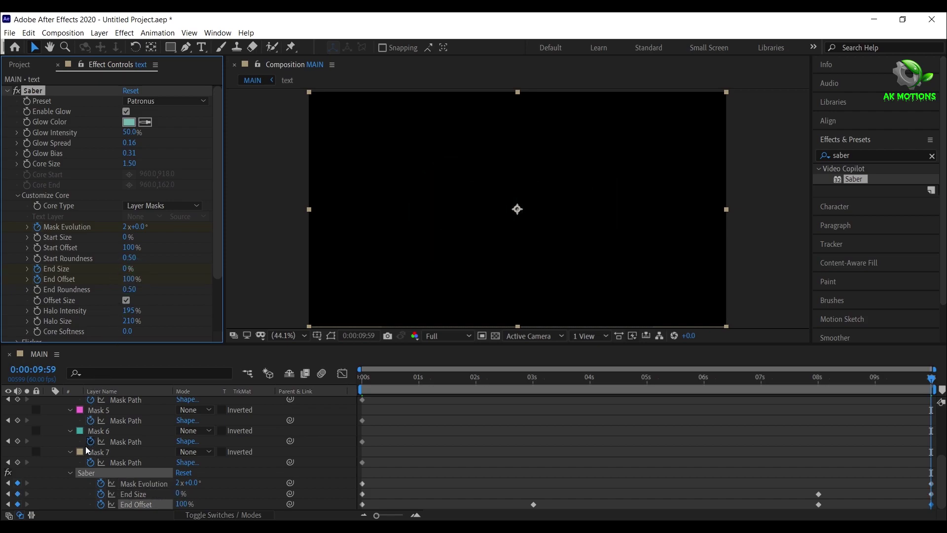
{"action": "scroll", "coordinate": [87, 455], "scroll_direction": "up", "scroll_amount": 5}
Unhide the top metal text copy and keyframe its Opacity from 0% at 8 s to 100% at 9:59
{"action": "left_click", "coordinate": [49, 413]}
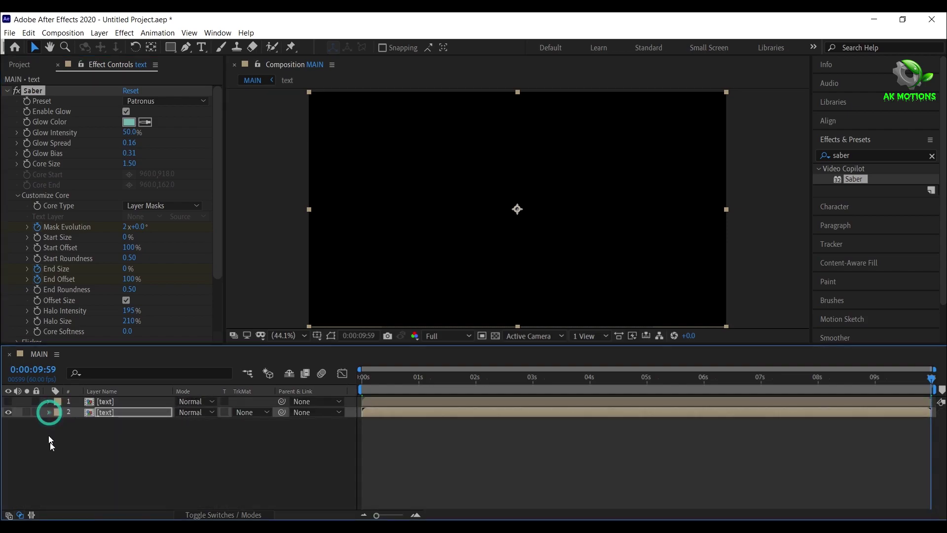
{"action": "left_click", "coordinate": [819, 387]}
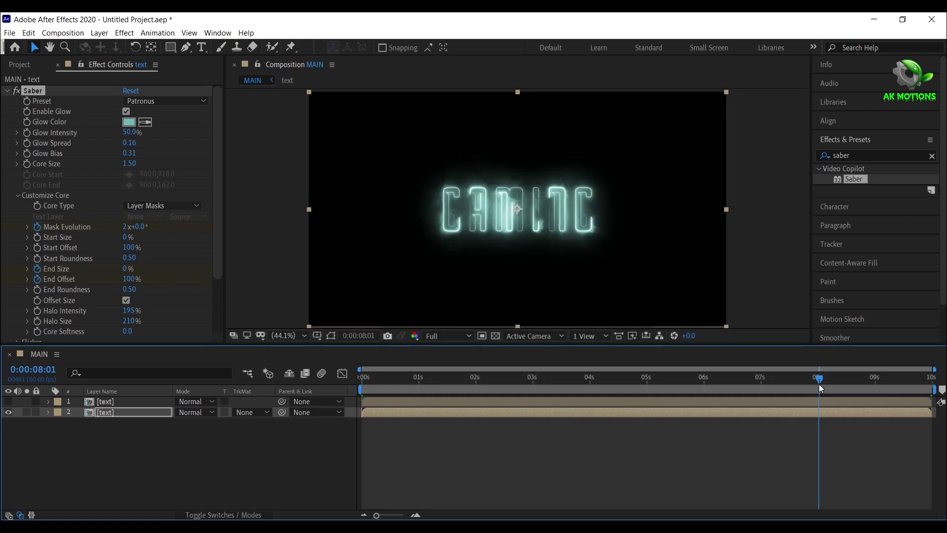
{"action": "key", "text": "Page_Up"}
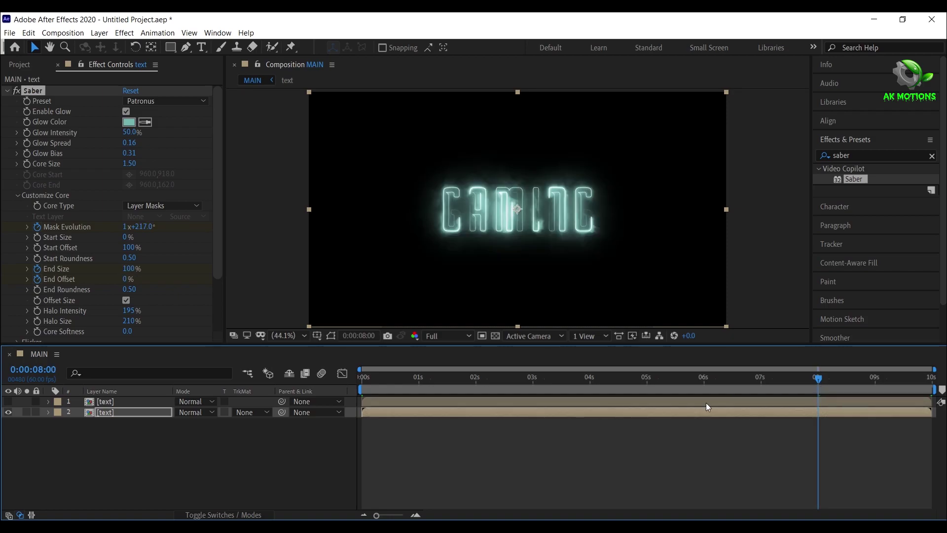
{"action": "left_click", "coordinate": [8, 402]}
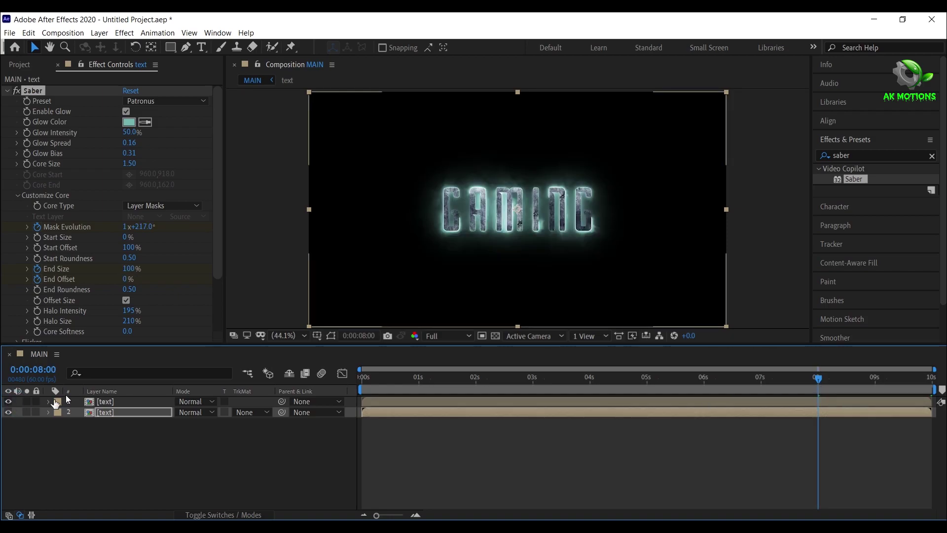
{"action": "left_click", "coordinate": [114, 401]}
{"action": "key", "text": "t"}
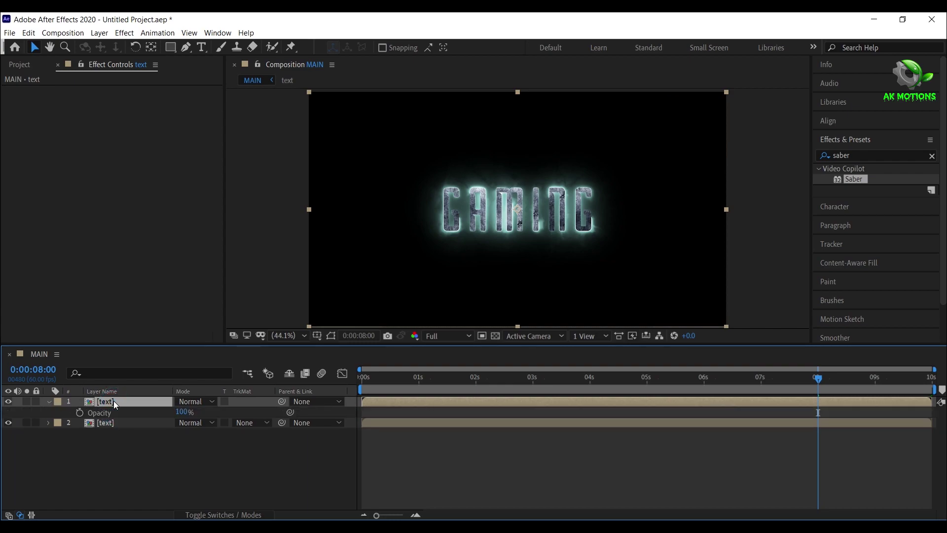
{"action": "left_click", "coordinate": [79, 413]}
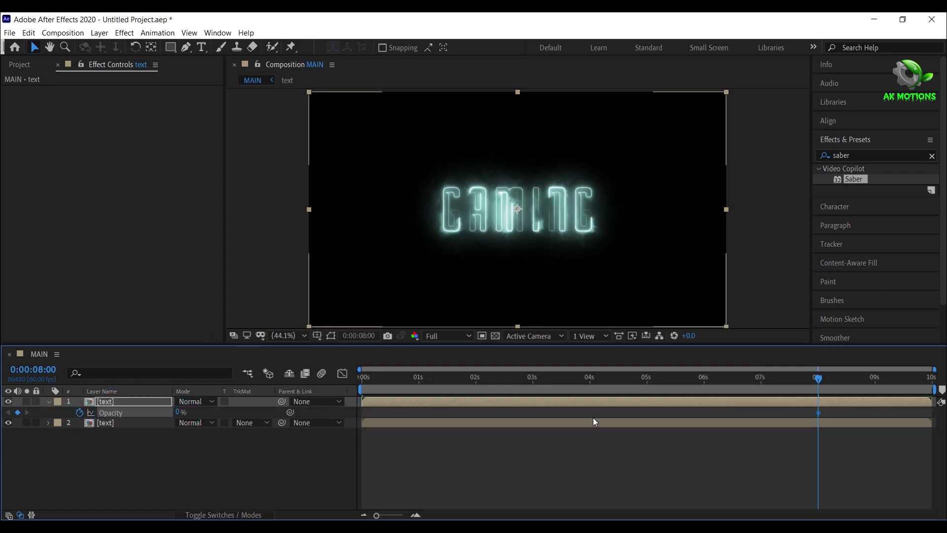
{"action": "left_click", "coordinate": [922, 382]}
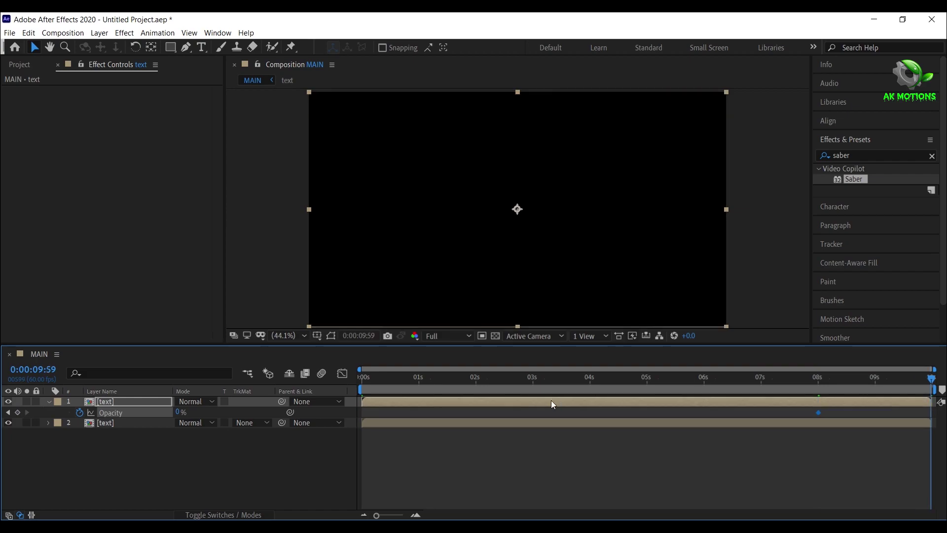
{"action": "left_click", "coordinate": [178, 412]}
{"action": "type", "text": "100"}
{"action": "key", "text": "Return"}
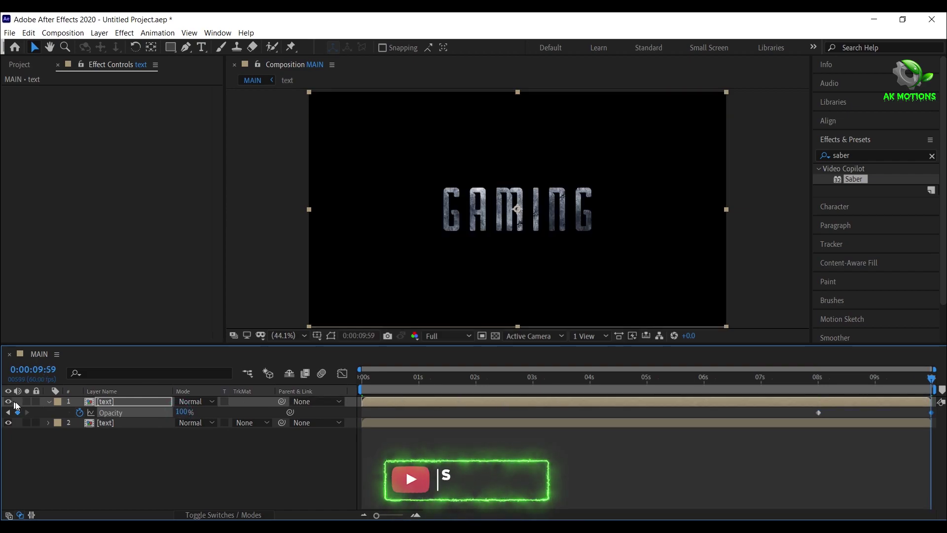
{"action": "left_click", "coordinate": [49, 402]}
Scrub the glow animation from about 7 seconds to the final frame
{"action": "left_click", "coordinate": [771, 384]}
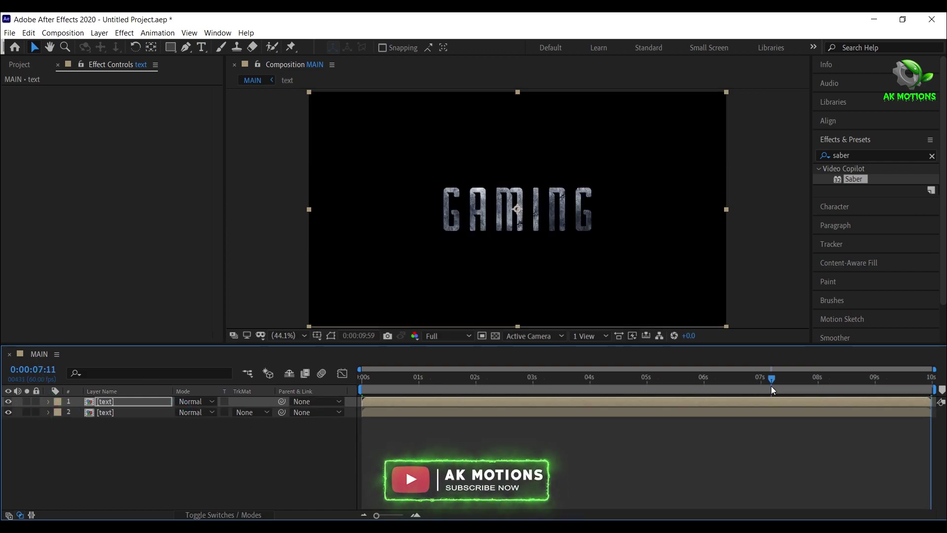
{"action": "left_click", "coordinate": [817, 386]}
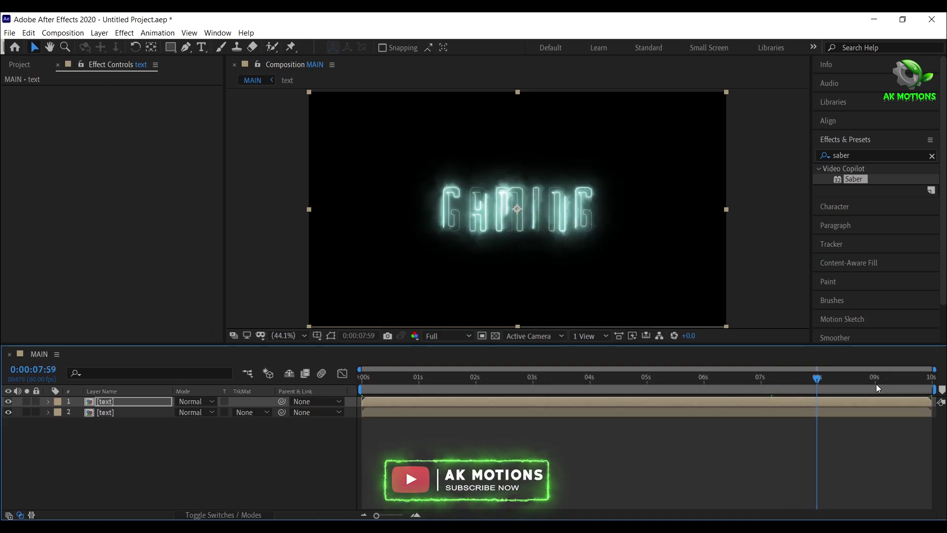
{"action": "left_click", "coordinate": [876, 389]}
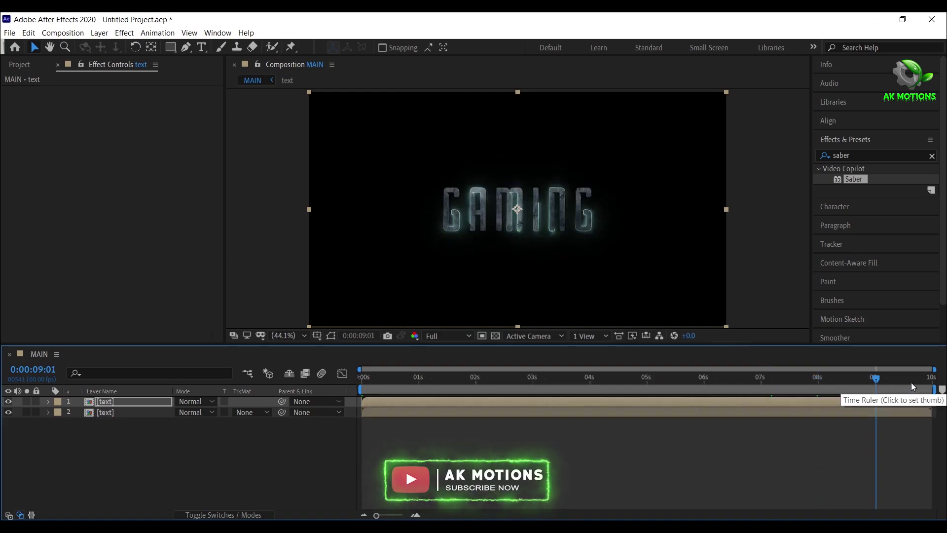
{"action": "left_click", "coordinate": [913, 387]}
{"action": "left_click_drag", "start_coordinate": [913, 386], "coordinate": [943, 384]}
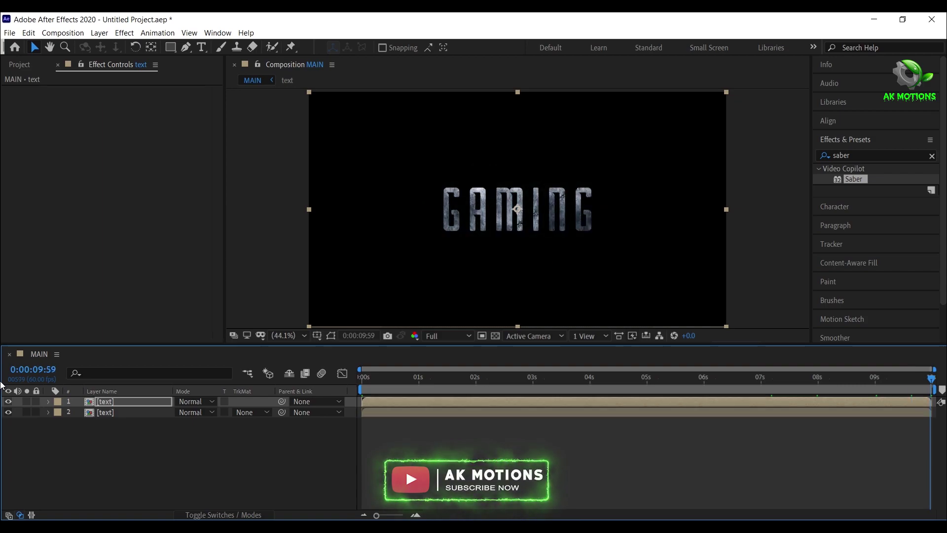
Duplicate the top text layer and give the copy a black (000000) Fill effect
{"action": "left_click", "coordinate": [125, 401]}
{"action": "key", "text": "ctrl+d"}
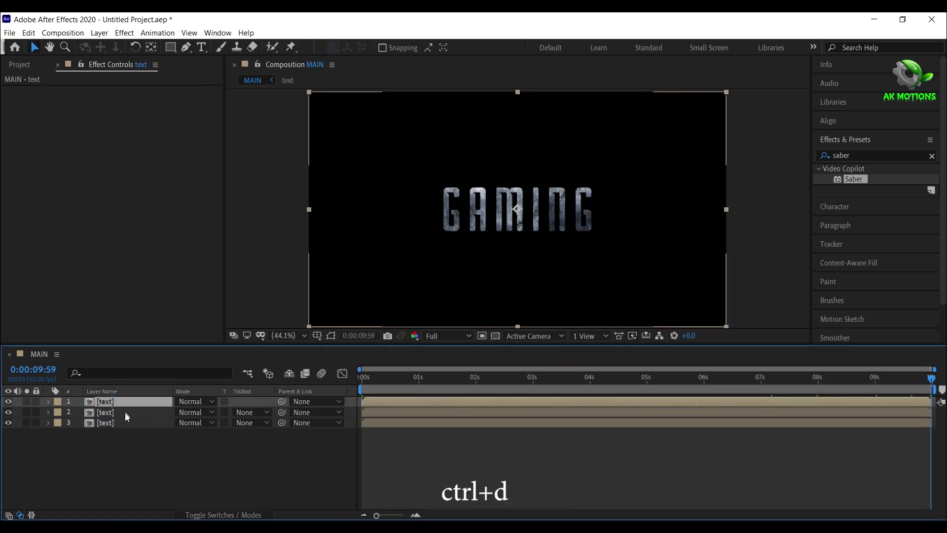
{"action": "double_click", "coordinate": [859, 156]}
{"action": "type", "text": "fill"}
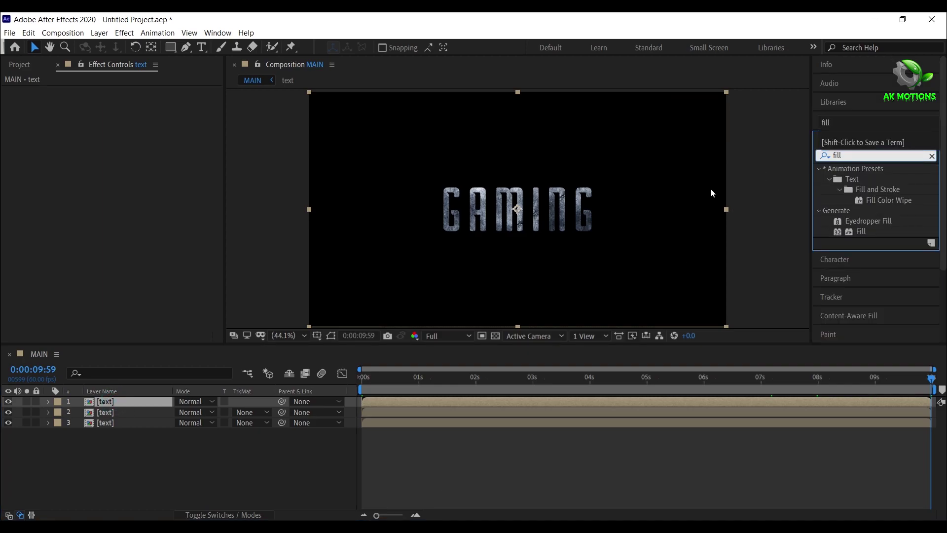
{"action": "double_click", "coordinate": [862, 231]}
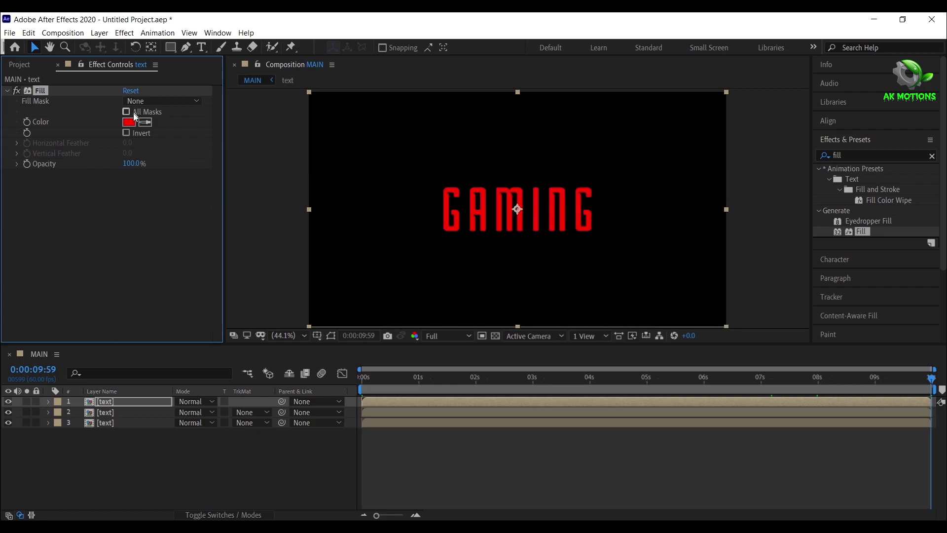
{"action": "left_click", "coordinate": [130, 122]}
{"action": "left_click", "coordinate": [431, 309]}
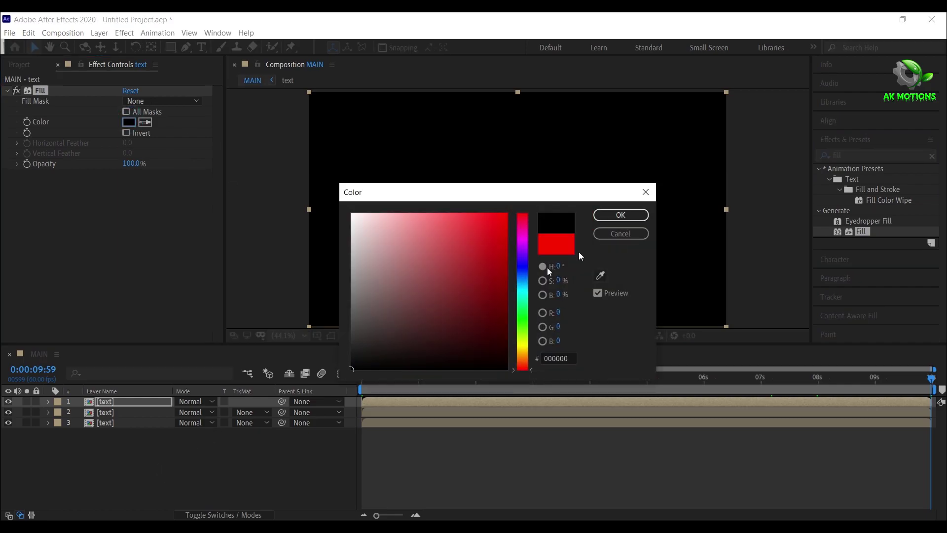
{"action": "left_click", "coordinate": [617, 214]}
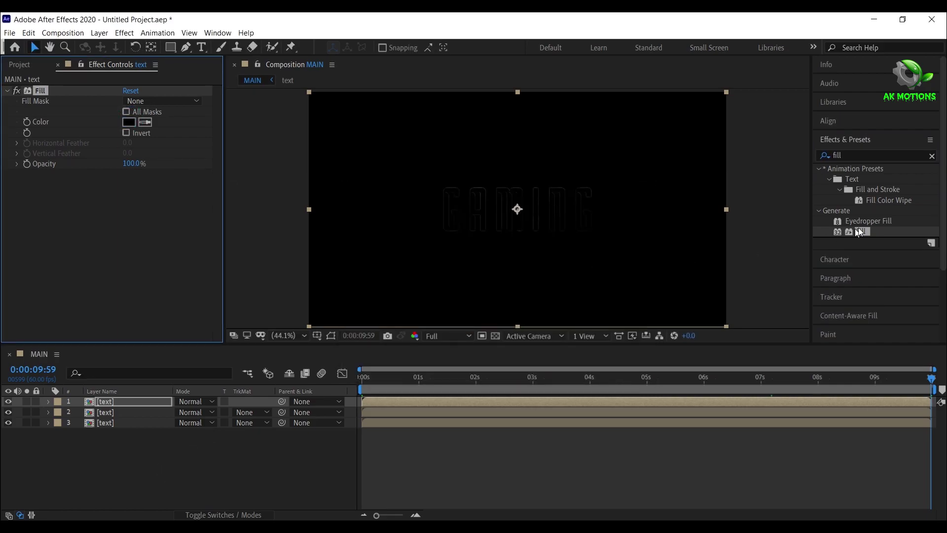
{"action": "left_click", "coordinate": [844, 158]}
Apply Bevel Alpha with light intensity 1.00 and light angle around -212°
{"action": "type", "text": "bev"}
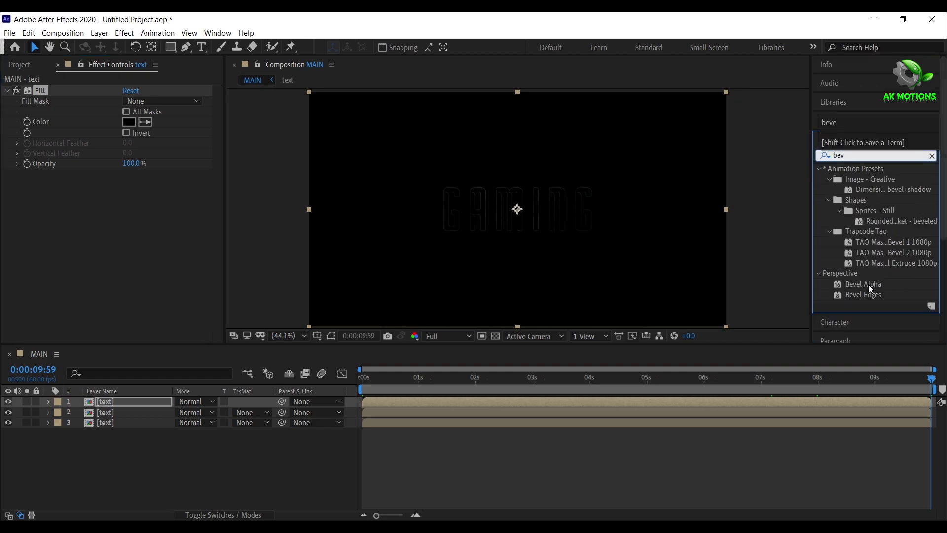
{"action": "double_click", "coordinate": [868, 285]}
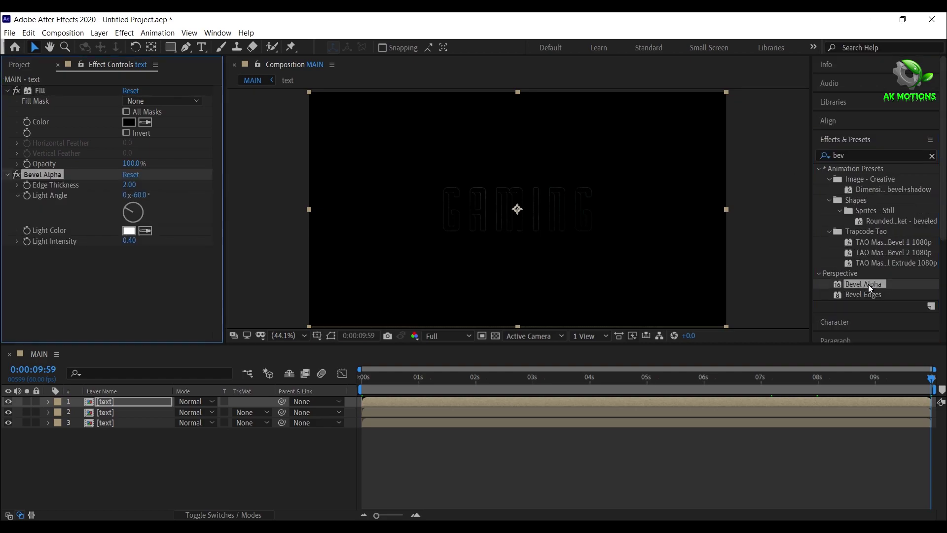
{"action": "left_click", "coordinate": [133, 241]}
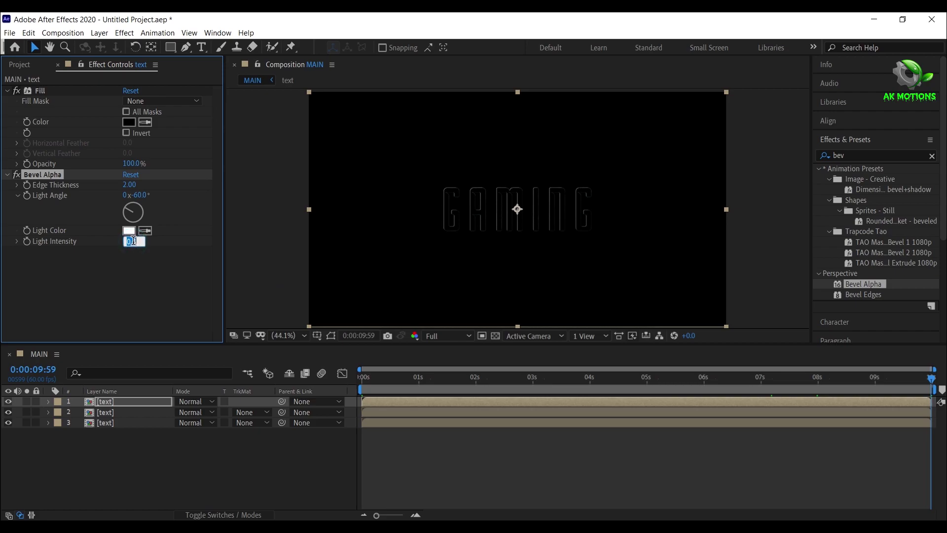
{"action": "type", "text": "1"}
{"action": "left_click", "coordinate": [134, 291]}
{"action": "left_click_drag", "start_coordinate": [132, 213], "coordinate": [143, 229]}
Set the bevel light colour to 4FC4FF and the layer's blend mode to Add
{"action": "left_click", "coordinate": [131, 231]}
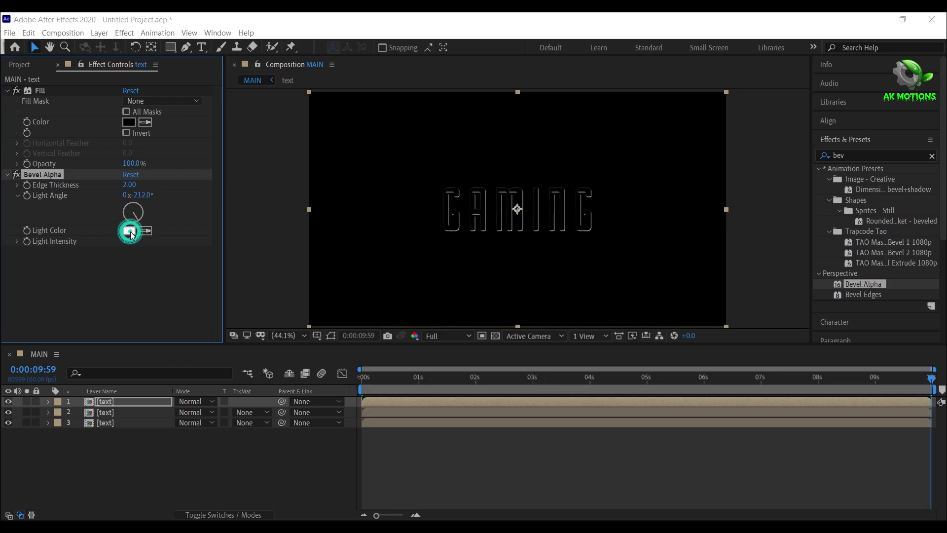
{"action": "left_click", "coordinate": [452, 239]}
{"action": "left_click_drag", "start_coordinate": [453, 239], "coordinate": [455, 230]}
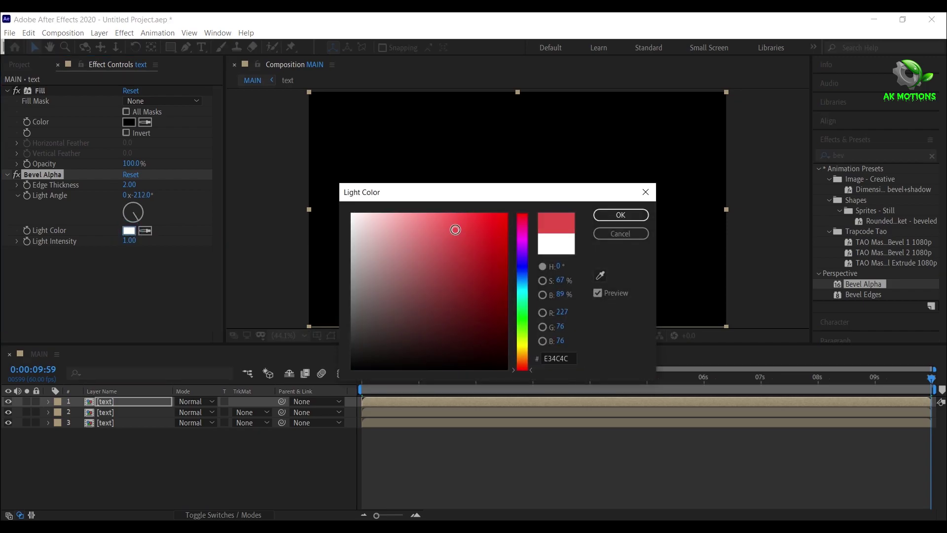
{"action": "left_click", "coordinate": [524, 281]}
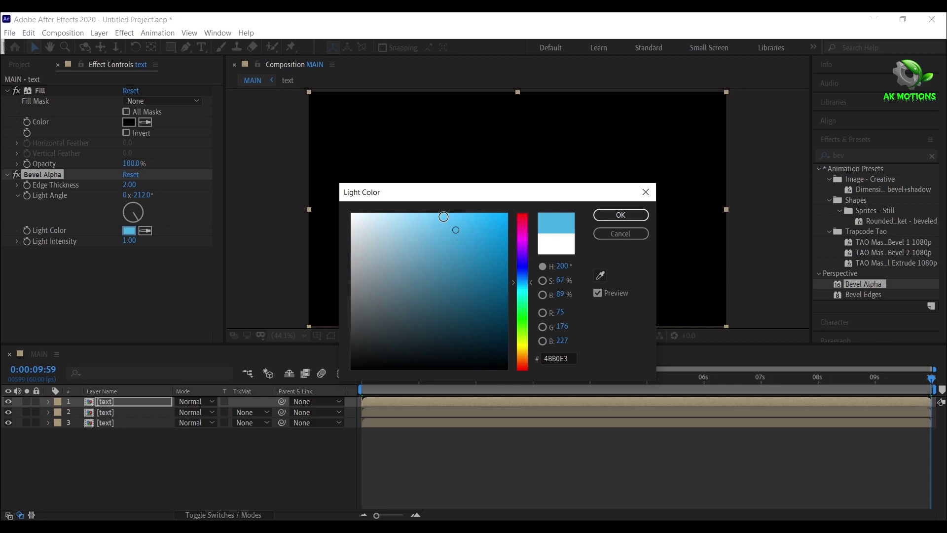
{"action": "left_click", "coordinate": [444, 217]}
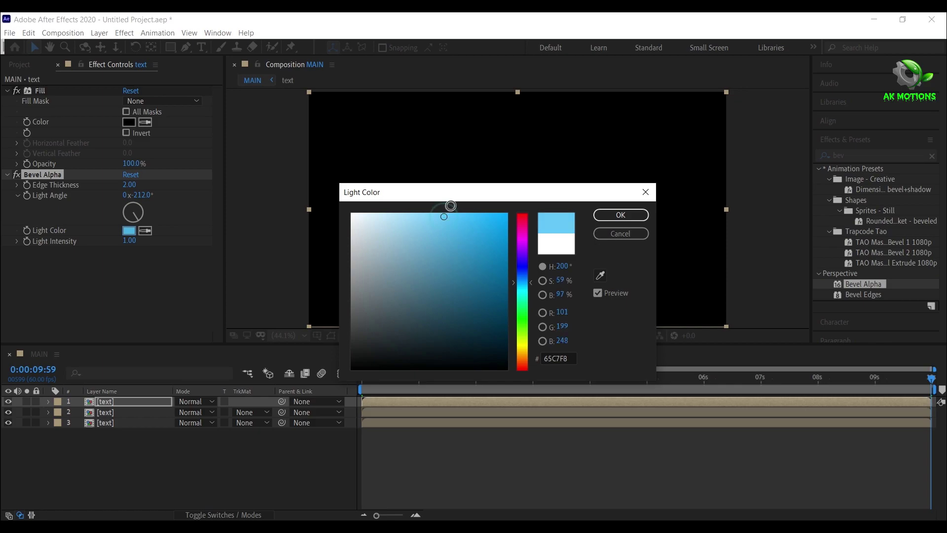
{"action": "left_click", "coordinate": [569, 357]}
{"action": "key", "text": "ctrl+c"}
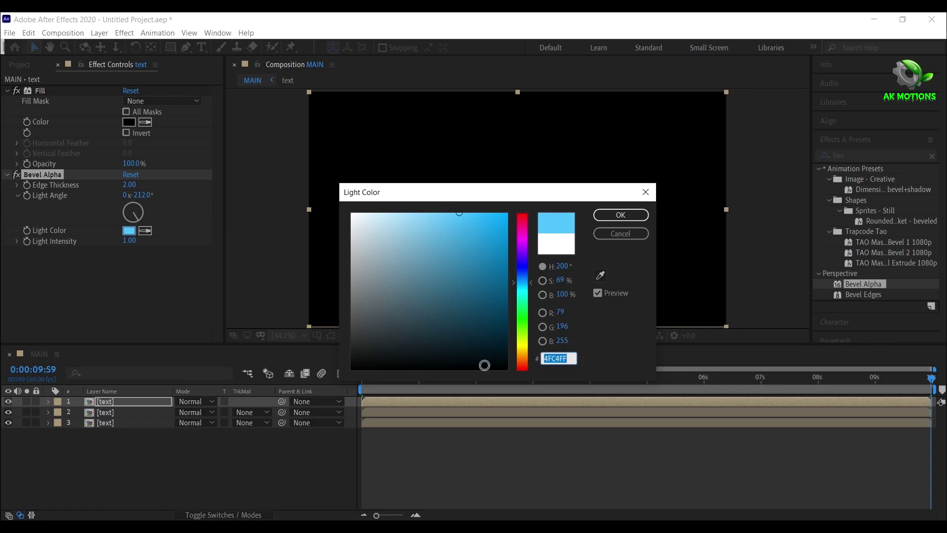
{"action": "left_click", "coordinate": [621, 215]}
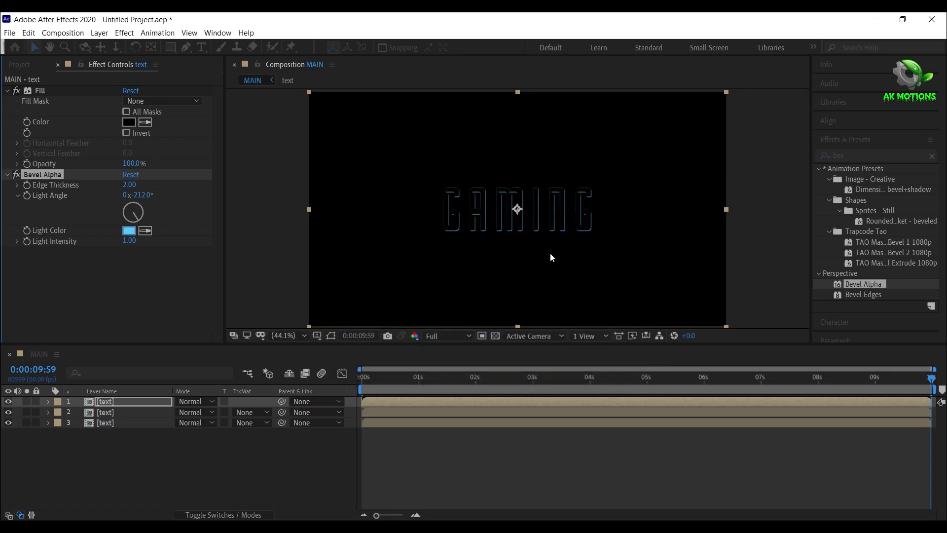
{"action": "left_click", "coordinate": [200, 401]}
{"action": "left_click", "coordinate": [248, 194]}
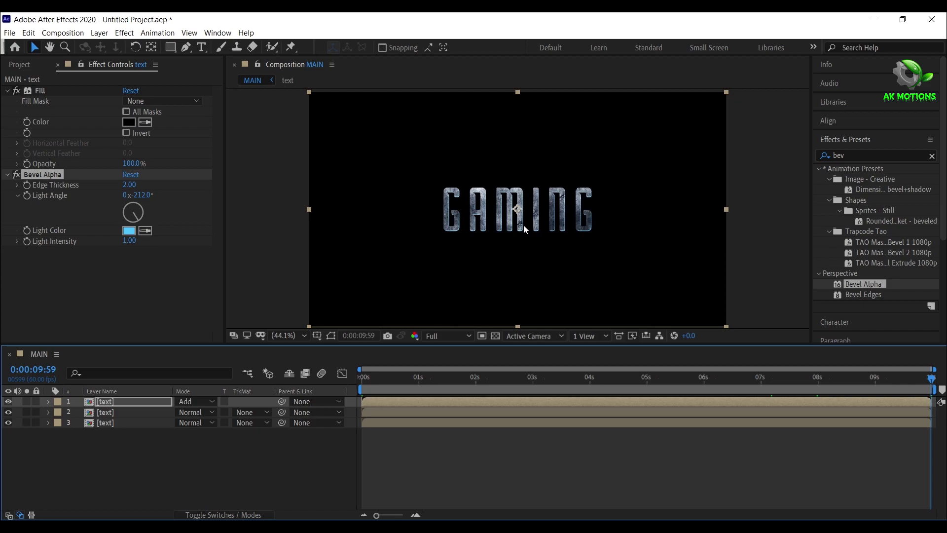
Change the bottom layer's Saber glow colour to light blue 4FC4FF
{"action": "left_click", "coordinate": [120, 424]}
{"action": "left_click", "coordinate": [133, 121]}
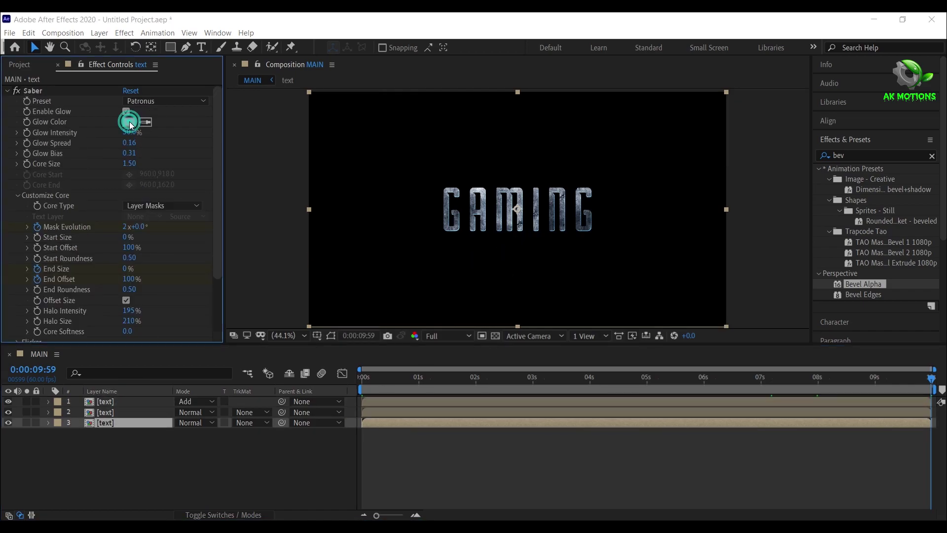
{"action": "key", "text": "ctrl+v"}
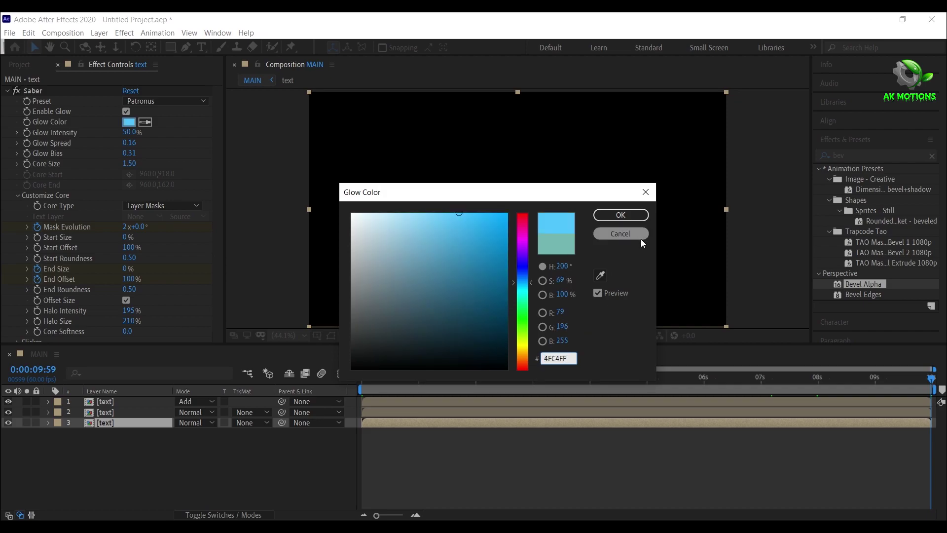
{"action": "left_click", "coordinate": [621, 214]}
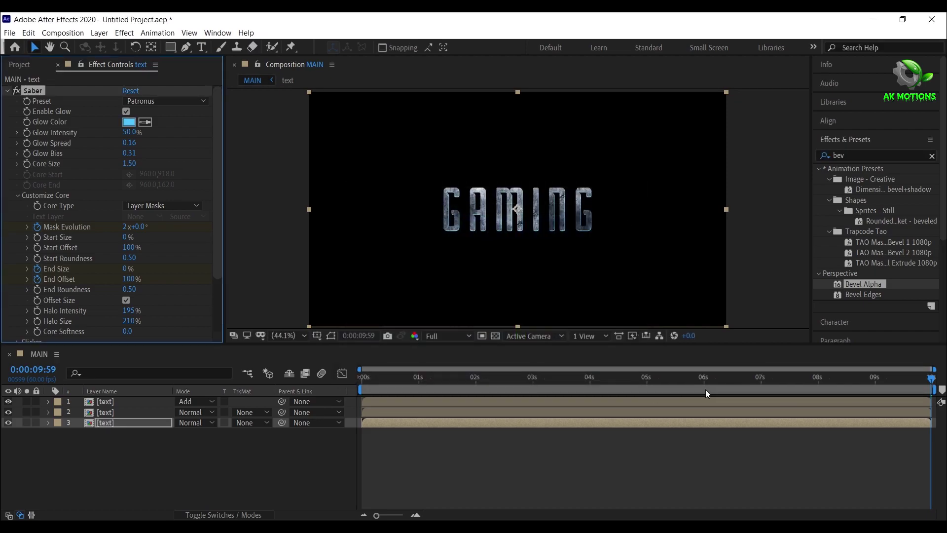
Preview the blue glow animation from 6 seconds through to the end
{"action": "left_click", "coordinate": [707, 384]}
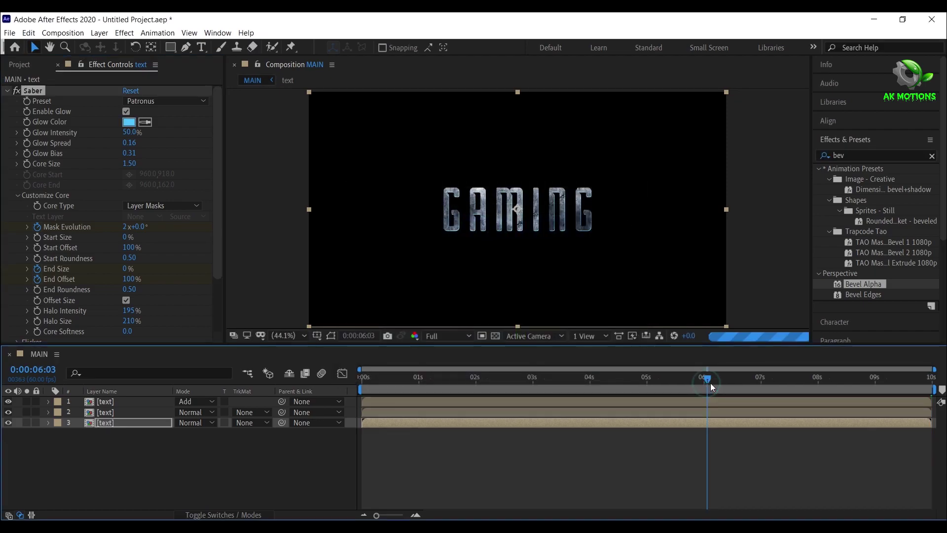
{"action": "left_click", "coordinate": [768, 378]}
{"action": "left_click", "coordinate": [840, 380]}
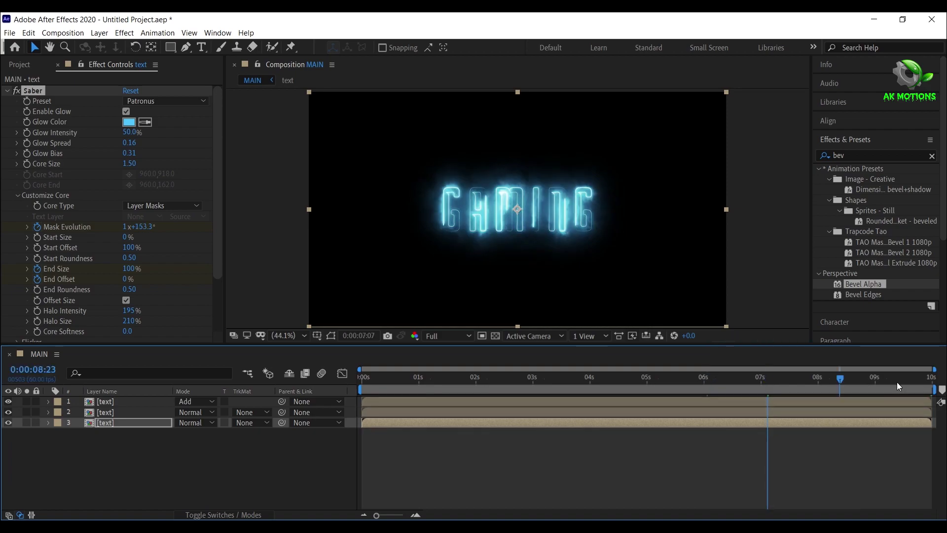
{"action": "key", "text": "space"}
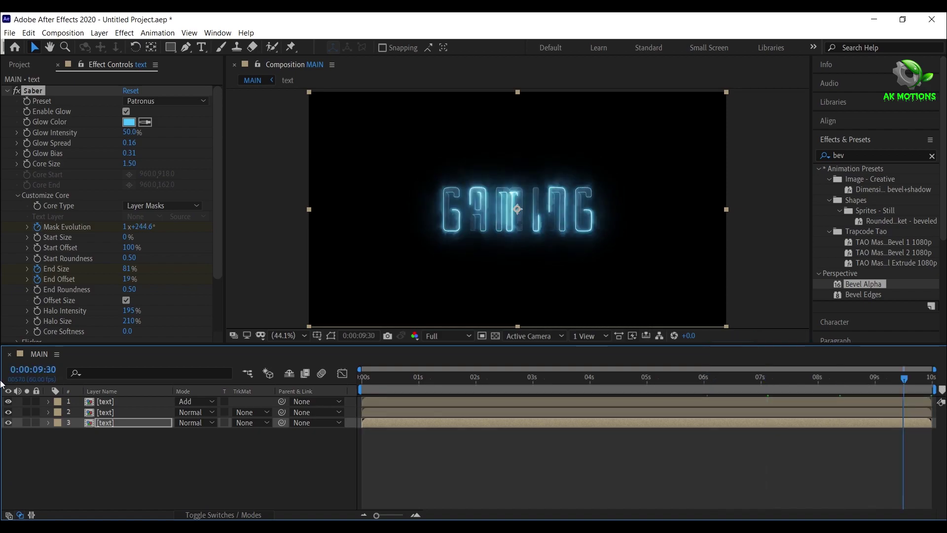
{"action": "left_click", "coordinate": [153, 465]}
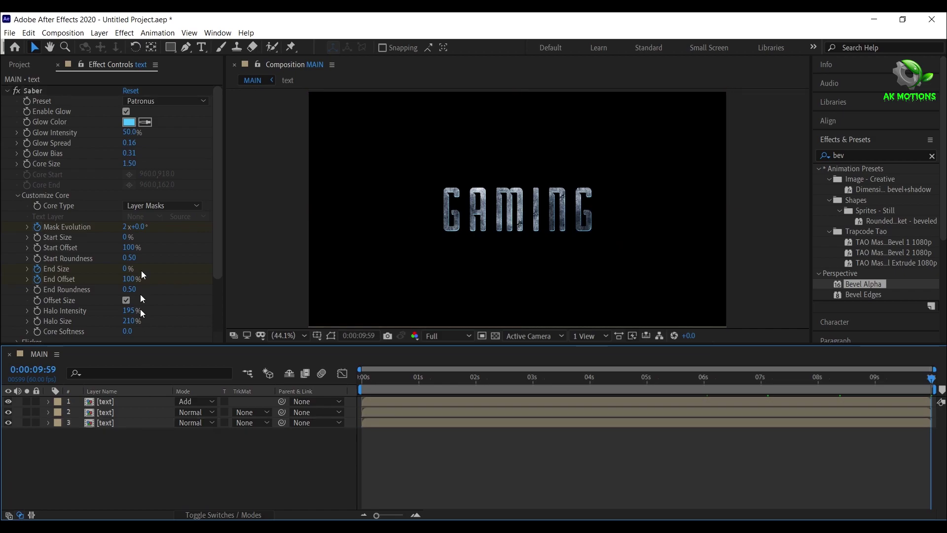
Pre-compose the three text layers into a nested composition named 'main text'
{"action": "left_click_drag", "start_coordinate": [115, 443], "coordinate": [123, 389]}
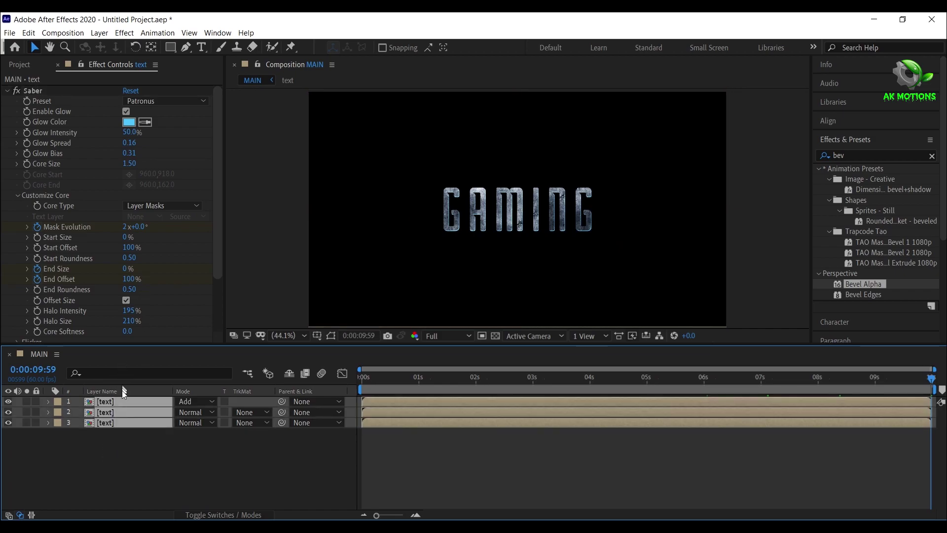
{"action": "right_click", "coordinate": [124, 410]}
{"action": "left_click", "coordinate": [166, 353]}
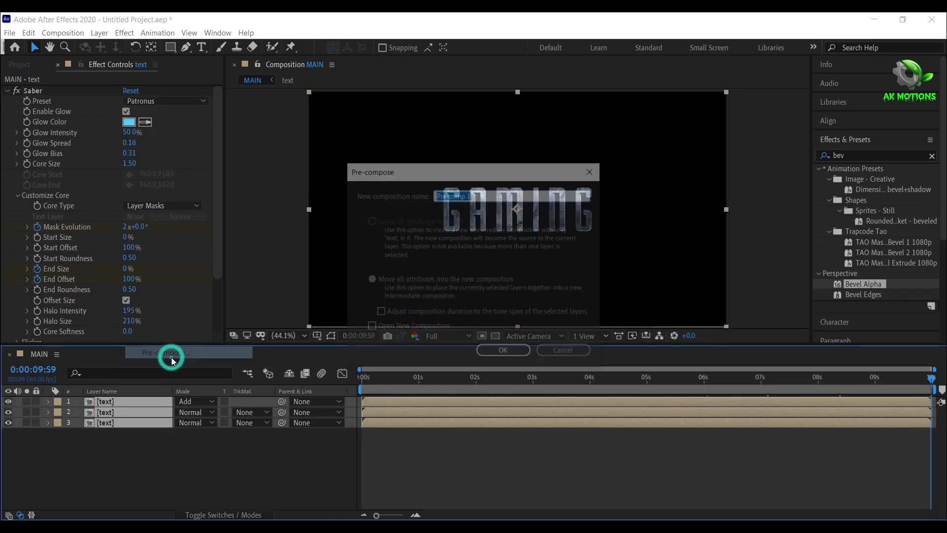
{"action": "type", "text": "main text"}
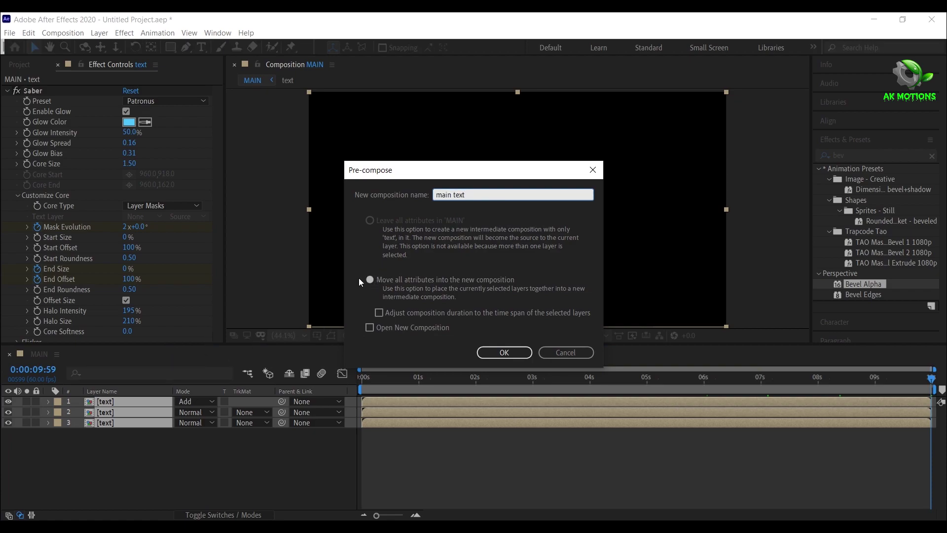
{"action": "left_click", "coordinate": [370, 279]}
{"action": "left_click", "coordinate": [505, 352]}
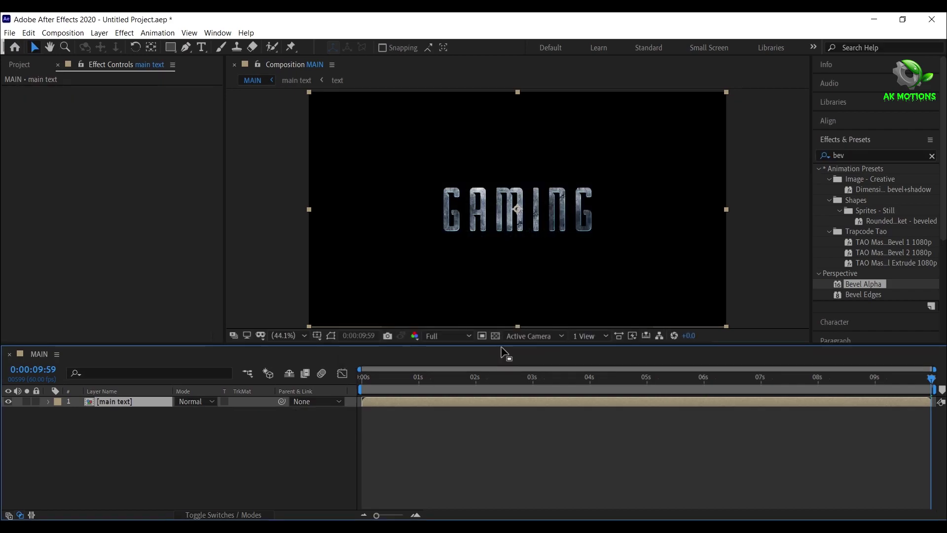
Set the main text layer's blend mode to Add
{"action": "left_click", "coordinate": [207, 513]}
{"action": "left_click", "coordinate": [208, 513]}
{"action": "left_click", "coordinate": [197, 401]}
{"action": "left_click", "coordinate": [238, 194]}
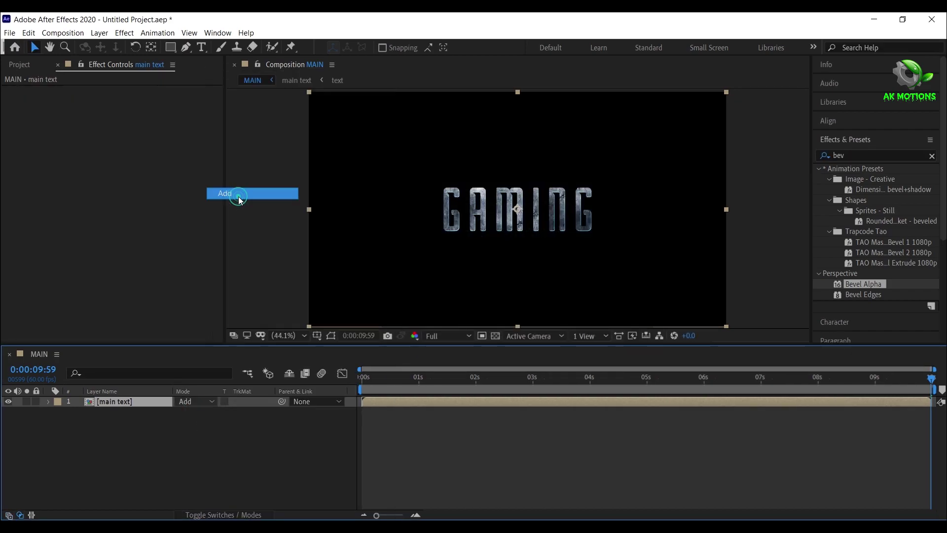
Create a new composition named 'floor'
{"action": "left_click", "coordinate": [20, 65]}
{"action": "left_click", "coordinate": [39, 337]}
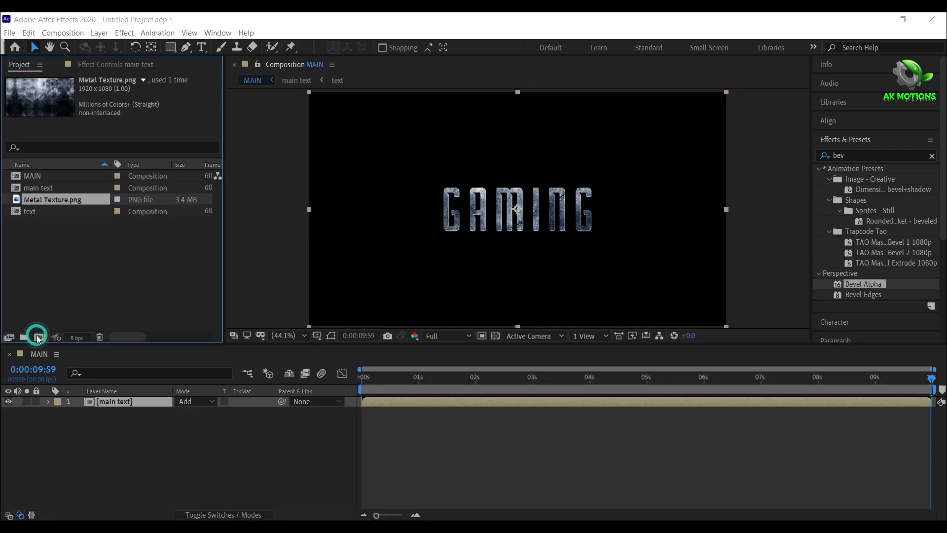
{"action": "type", "text": "floor"}
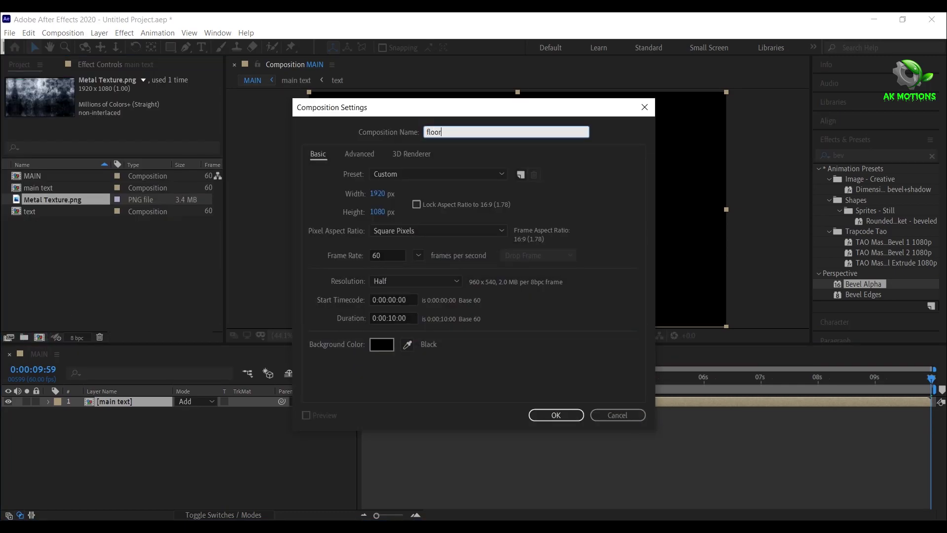
{"action": "left_click", "coordinate": [541, 415]}
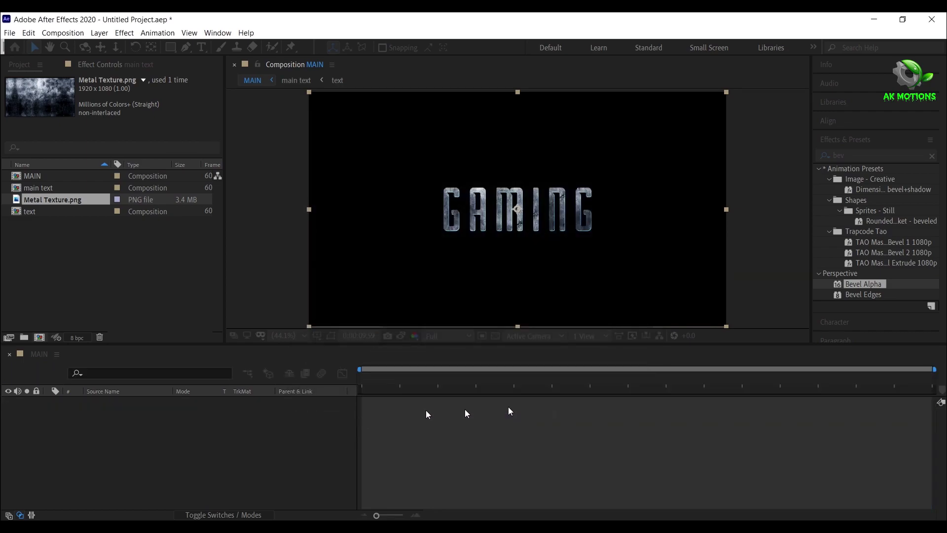
Import texture.jpg and place it as a layer in the floor composition
{"action": "double_click", "coordinate": [73, 299]}
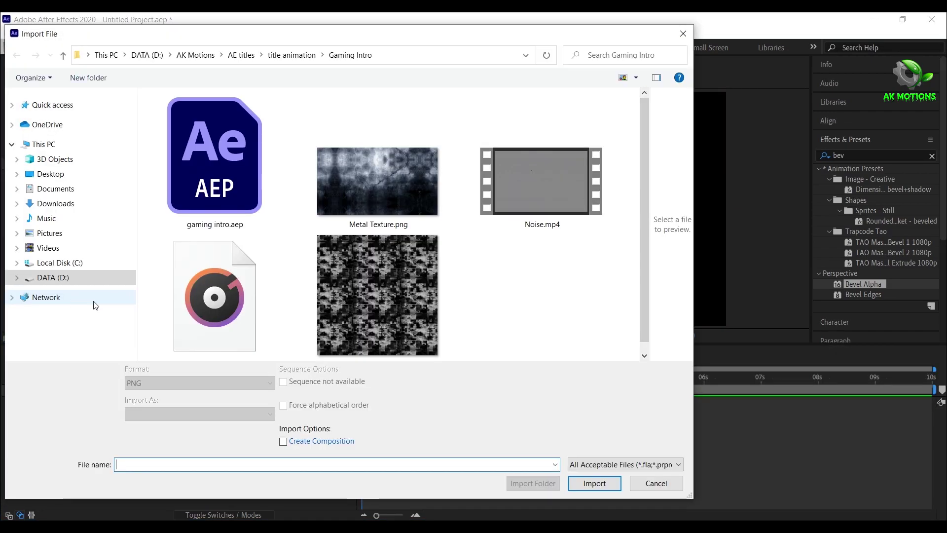
{"action": "left_click", "coordinate": [386, 297]}
{"action": "left_click", "coordinate": [600, 485]}
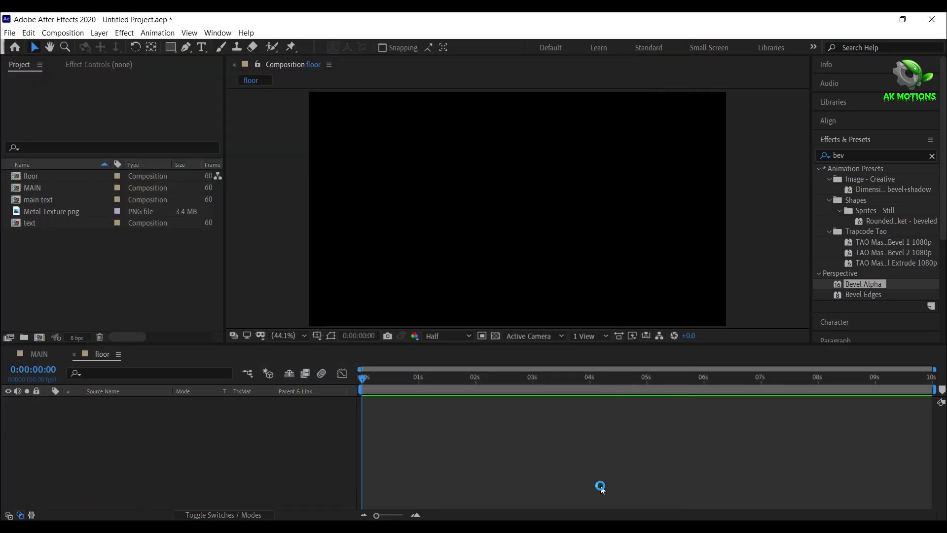
{"action": "left_click_drag", "start_coordinate": [62, 231], "coordinate": [105, 416]}
{"action": "left_click", "coordinate": [850, 155]}
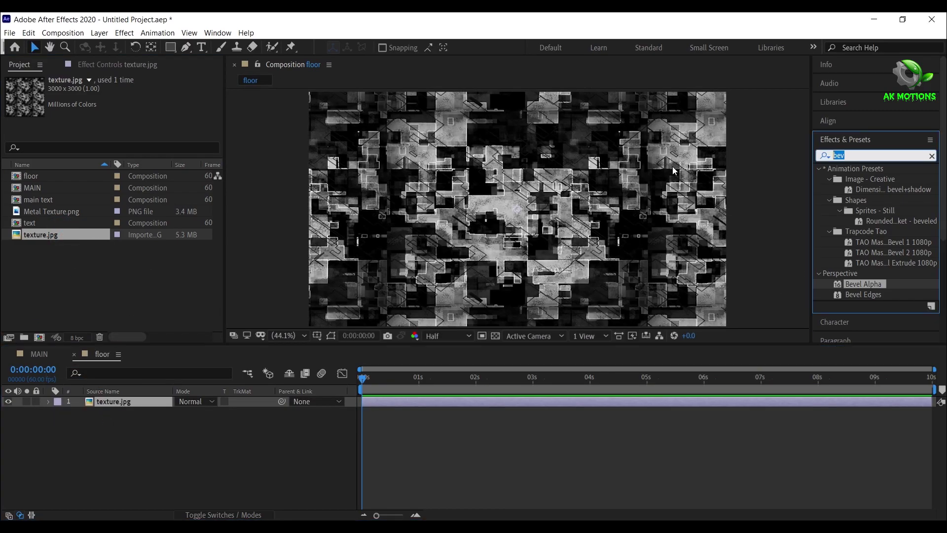
Apply Curves to the texture layer and pull the curve down to darken it
{"action": "type", "text": "curv"}
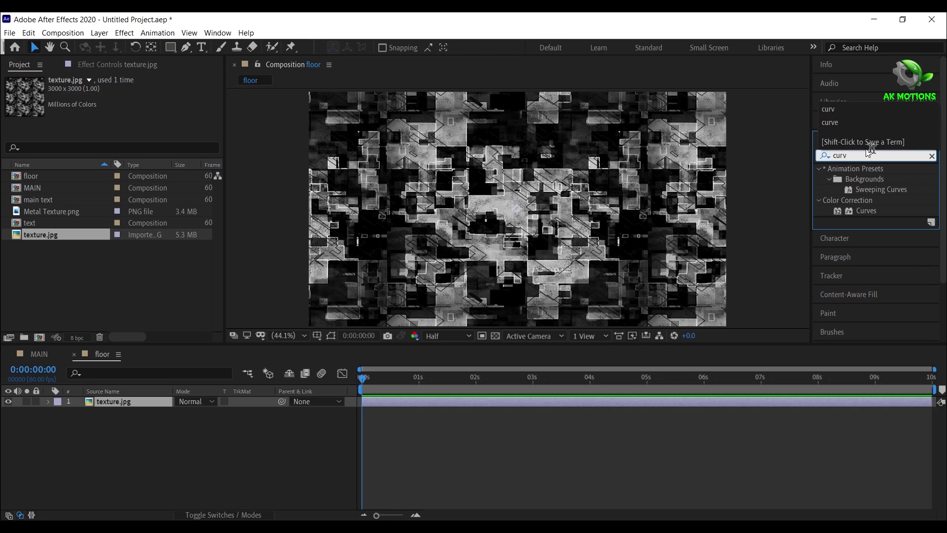
{"action": "double_click", "coordinate": [871, 212]}
{"action": "left_click_drag", "start_coordinate": [106, 216], "coordinate": [123, 239]}
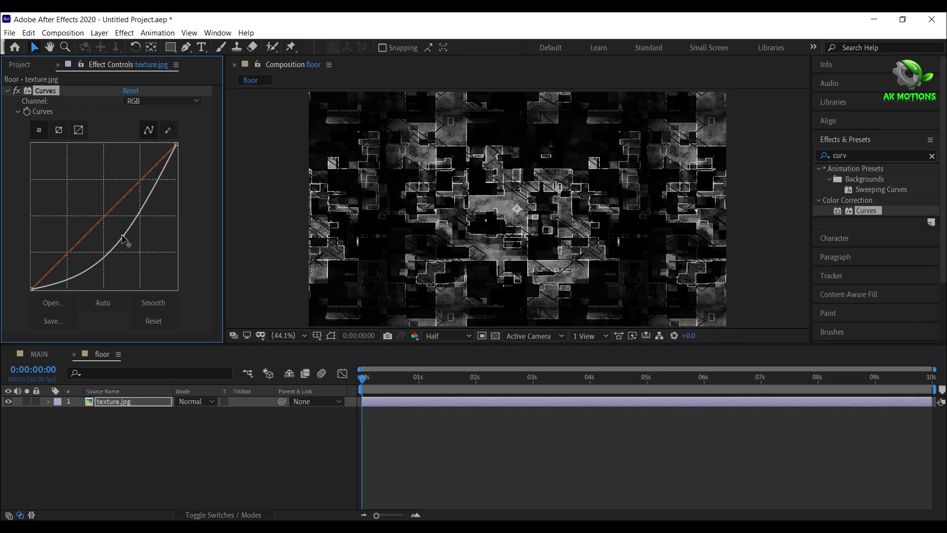
{"action": "left_click", "coordinate": [8, 91]}
Make the texture layer 3D, set X Orientation to 270°, and lower it into the frame's bottom
{"action": "left_click", "coordinate": [212, 516]}
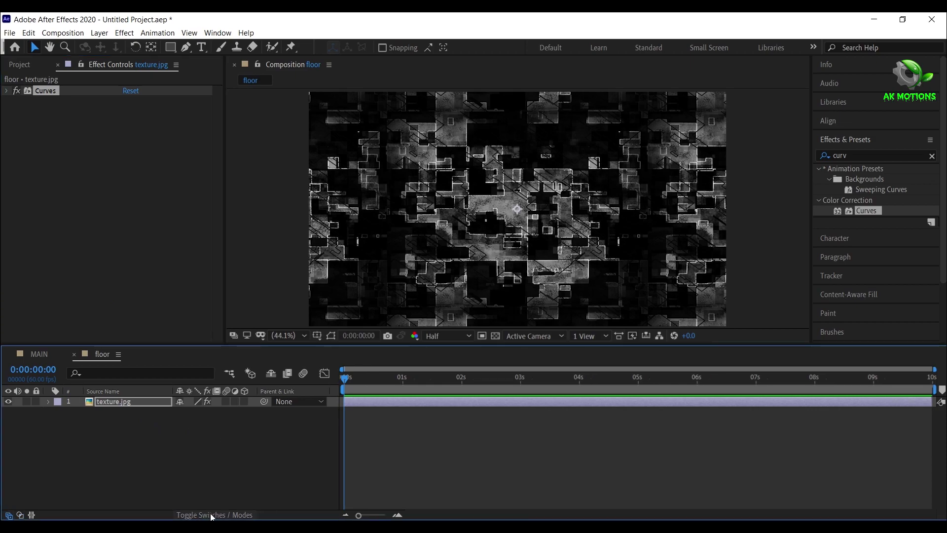
{"action": "left_click", "coordinate": [245, 401]}
{"action": "left_click", "coordinate": [237, 486]}
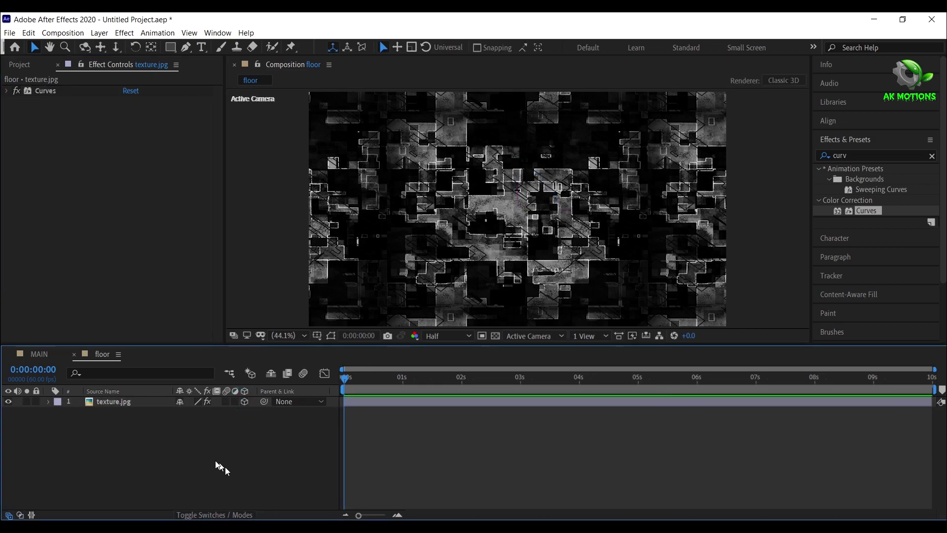
{"action": "left_click", "coordinate": [126, 405]}
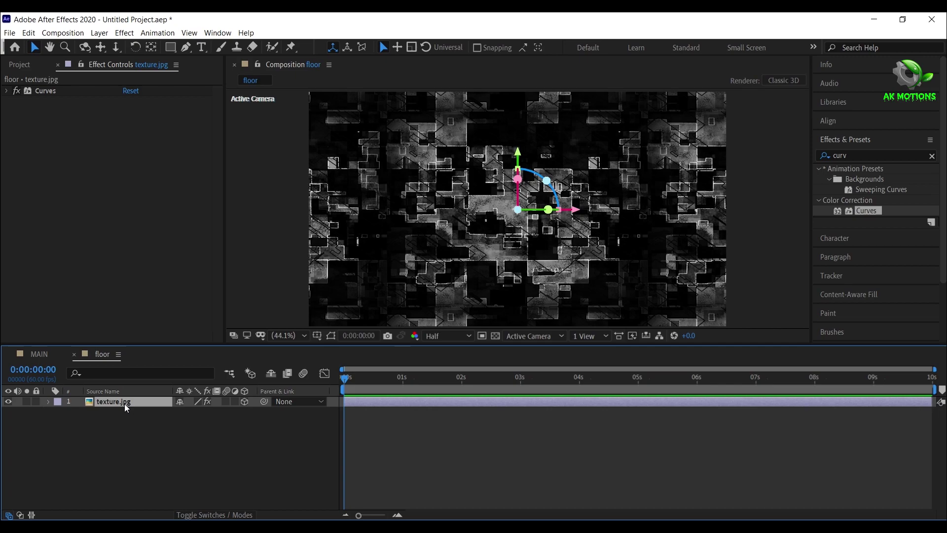
{"action": "key", "text": "r"}
{"action": "left_click", "coordinate": [181, 413]}
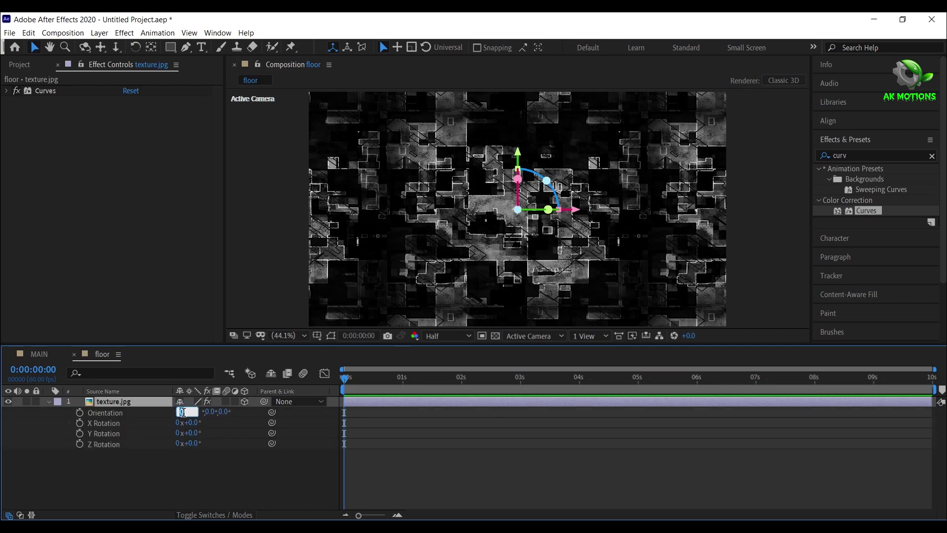
{"action": "key", "text": "Return"}
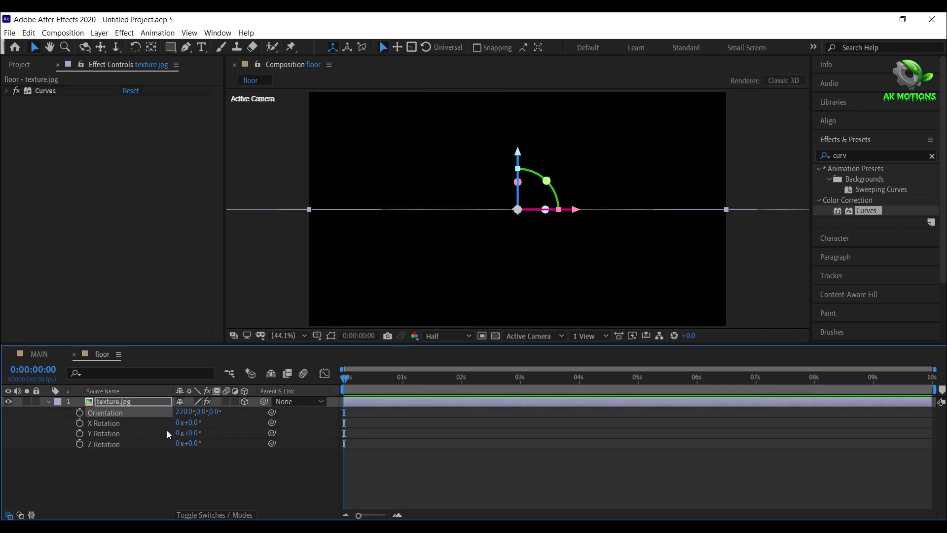
{"action": "left_click_drag", "start_coordinate": [516, 150], "coordinate": [540, 247]}
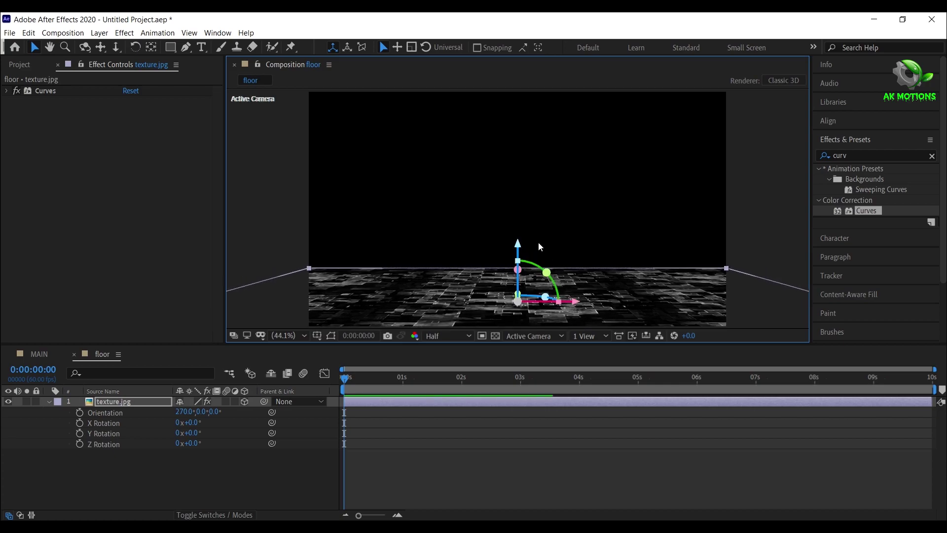
{"action": "left_click", "coordinate": [128, 403]}
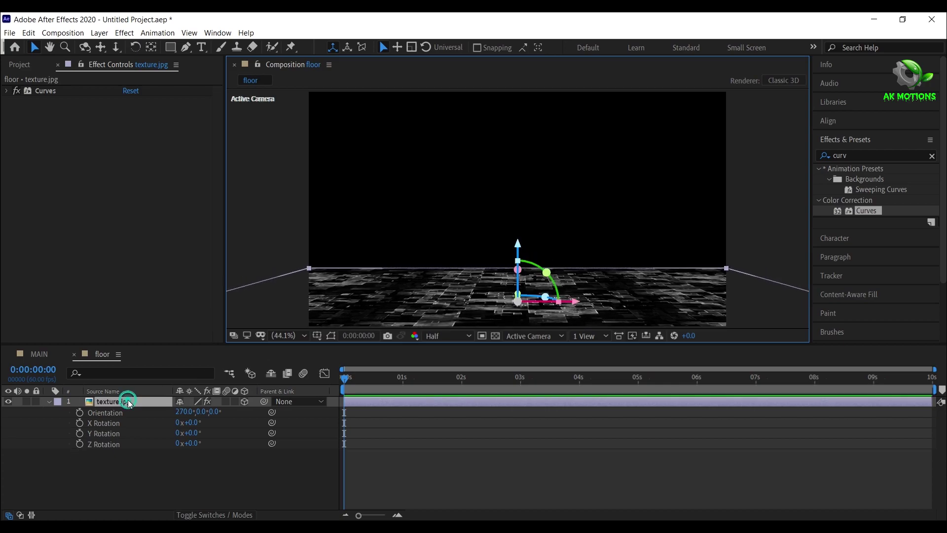
Apply Motion Tile to texture.jpg with Output Width and Height 200 and Mirror Edges on
{"action": "left_click", "coordinate": [851, 159]}
{"action": "type", "text": "mot"}
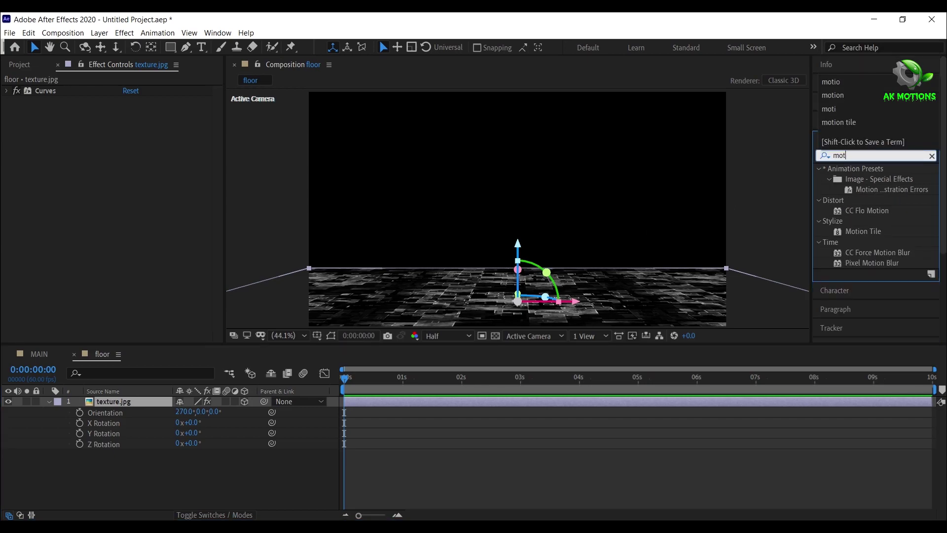
{"action": "type", "text": "io"}
{"action": "double_click", "coordinate": [855, 231]}
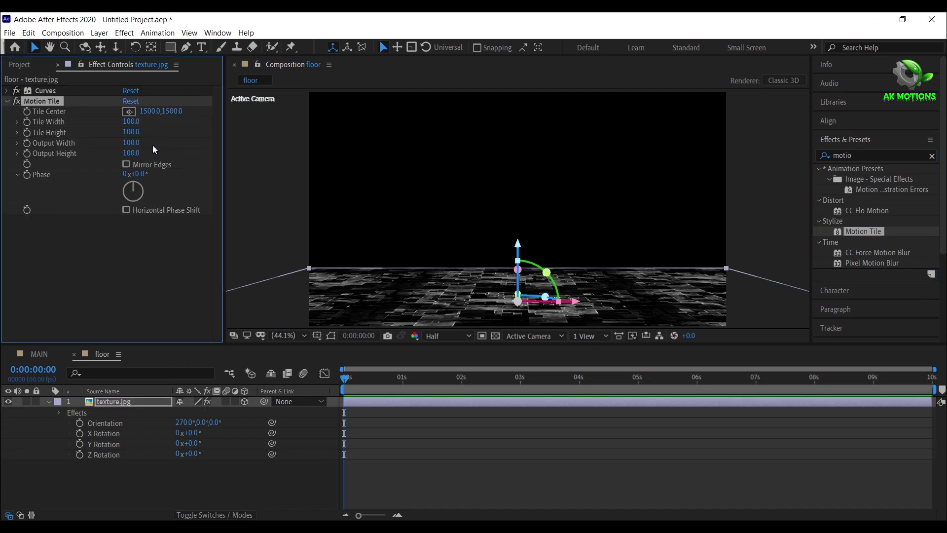
{"action": "left_click", "coordinate": [131, 143]}
{"action": "type", "text": "200"}
{"action": "key", "text": "Return"}
{"action": "left_click", "coordinate": [131, 153]}
{"action": "key", "text": "Return"}
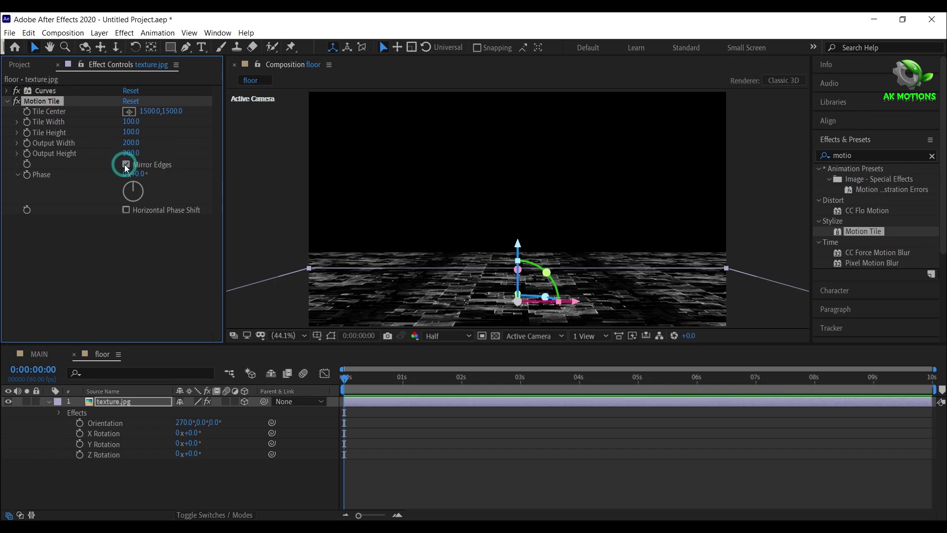
{"action": "left_click", "coordinate": [118, 277]}
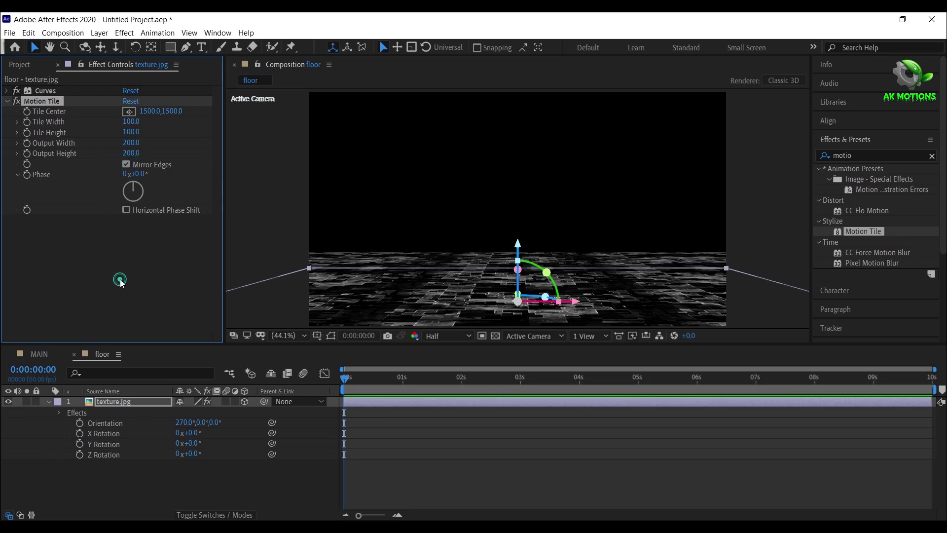
Add a new camera, Camera 1, to the floor composition
{"action": "left_click", "coordinate": [49, 402]}
{"action": "left_click", "coordinate": [131, 466]}
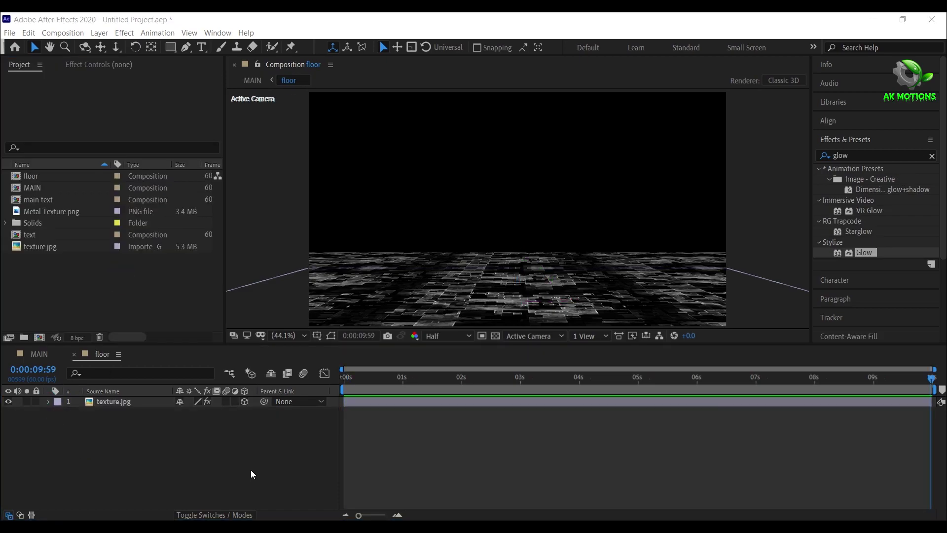
{"action": "right_click", "coordinate": [251, 469]}
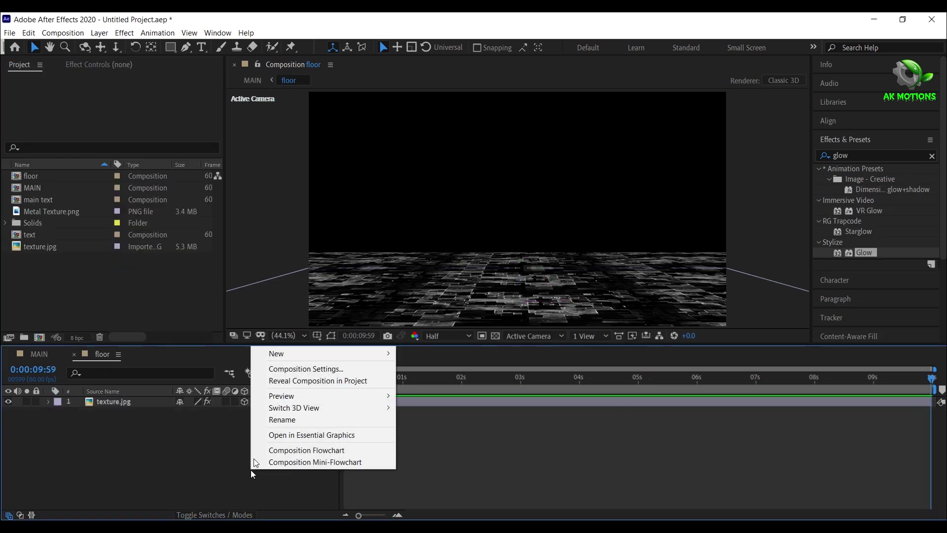
{"action": "mouse_move", "coordinate": [305, 350]}
{"action": "left_click", "coordinate": [452, 403]}
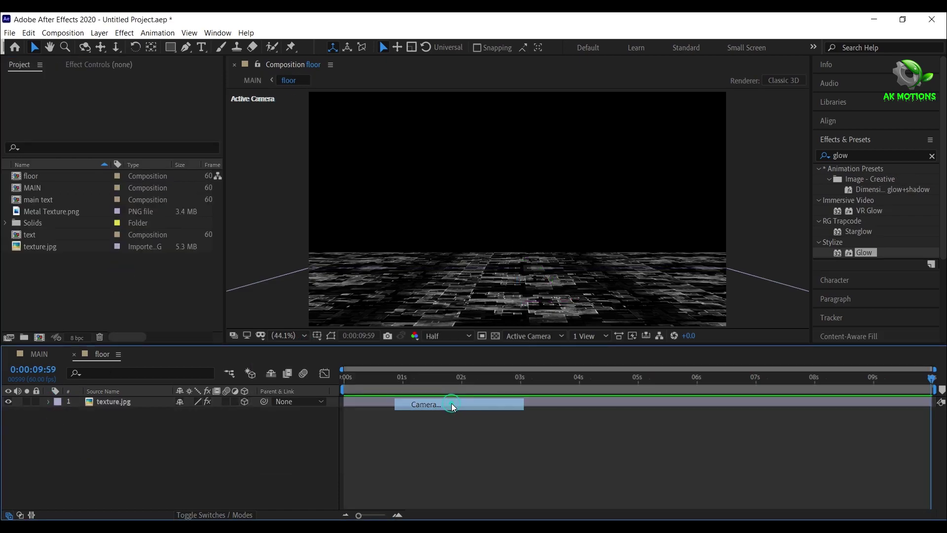
{"action": "left_click", "coordinate": [590, 403]}
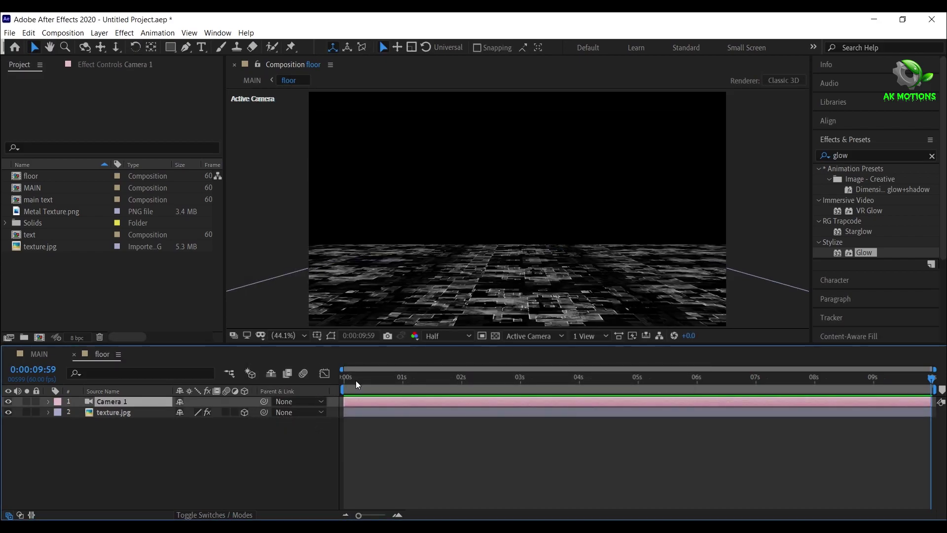
Keyframe Camera 1's Position at 0s and push it forward to 960,540,-1344.7 at the end
{"action": "left_click_drag", "start_coordinate": [357, 380], "coordinate": [344, 377]}
{"action": "key", "text": "p"}
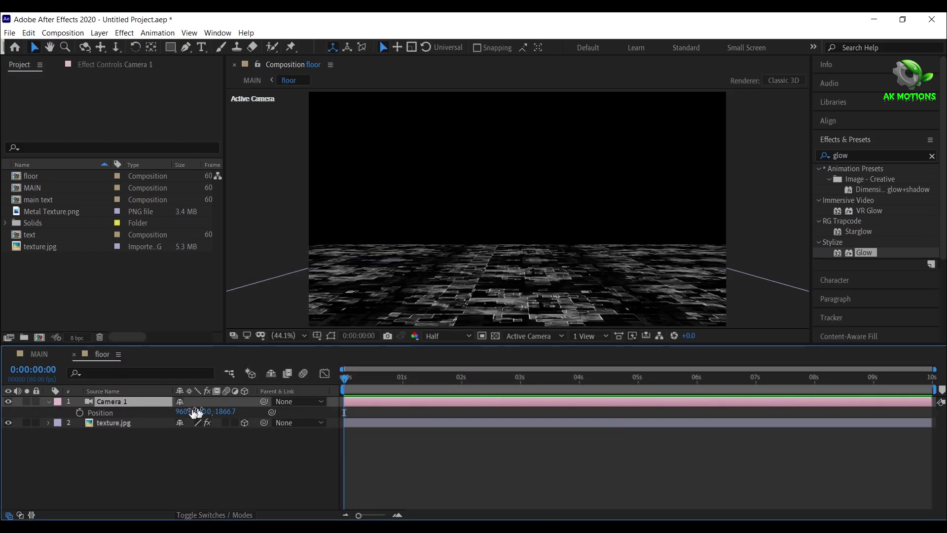
{"action": "left_click", "coordinate": [79, 413]}
{"action": "key", "text": "End"}
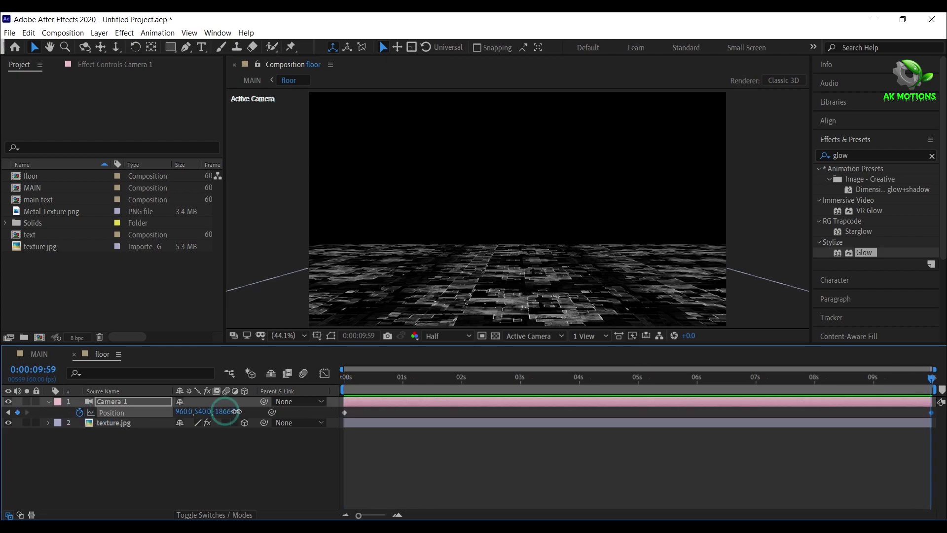
{"action": "left_click_drag", "start_coordinate": [228, 412], "coordinate": [583, 448]}
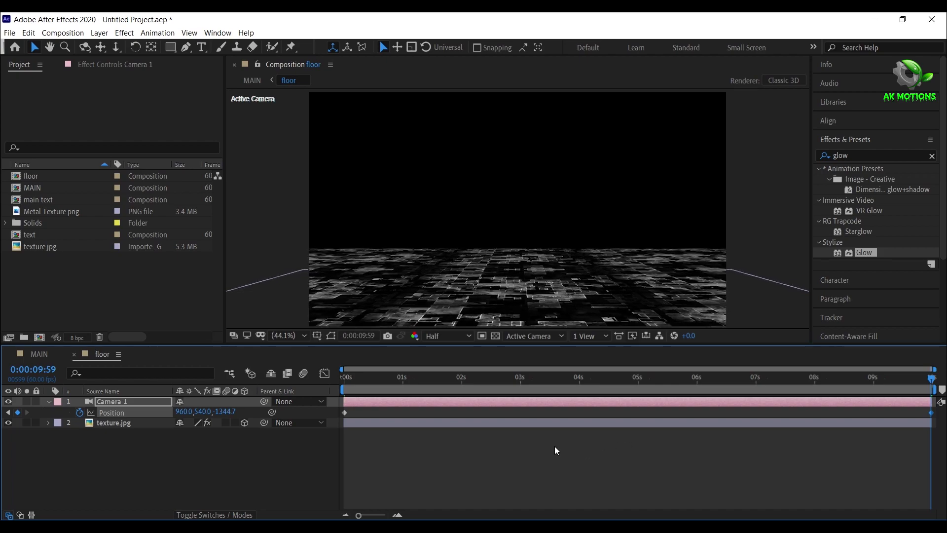
{"action": "left_click", "coordinate": [48, 402]}
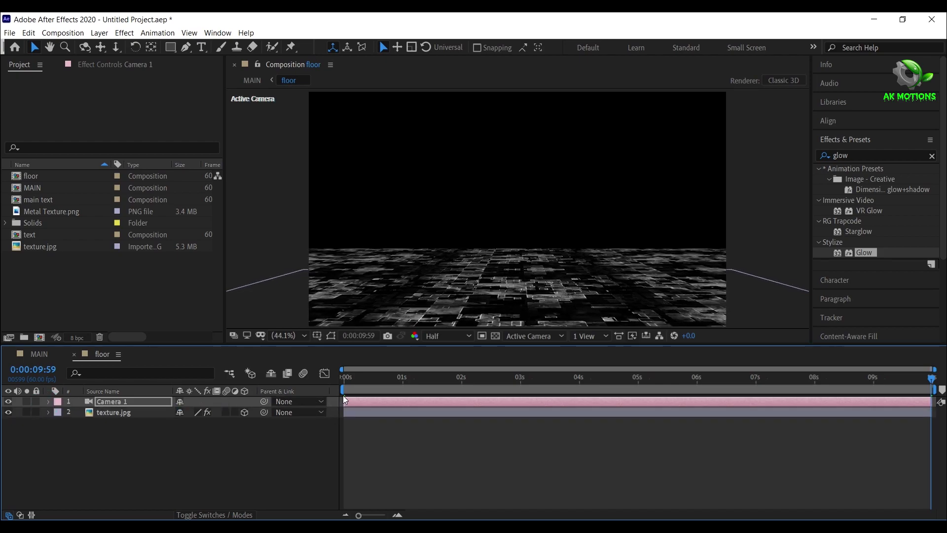
{"action": "left_click", "coordinate": [347, 379]}
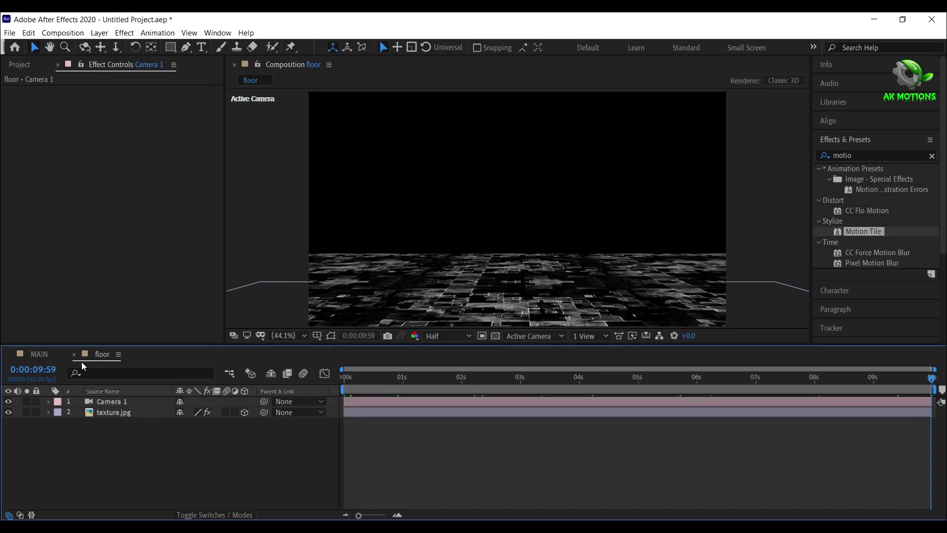
In MAIN, duplicate the main text layer and rename the copy 'reflection'
{"action": "left_click", "coordinate": [73, 355]}
{"action": "left_click", "coordinate": [20, 64]}
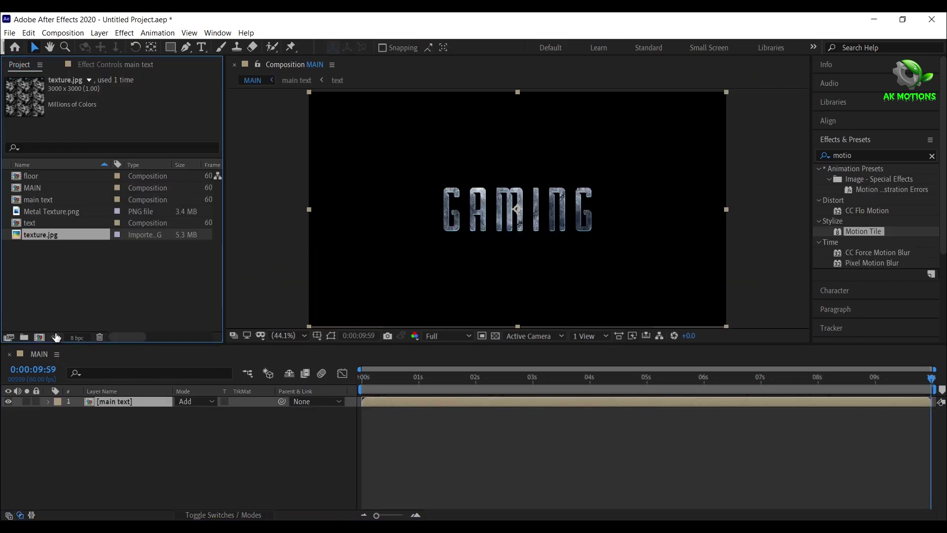
{"action": "left_click", "coordinate": [79, 290]}
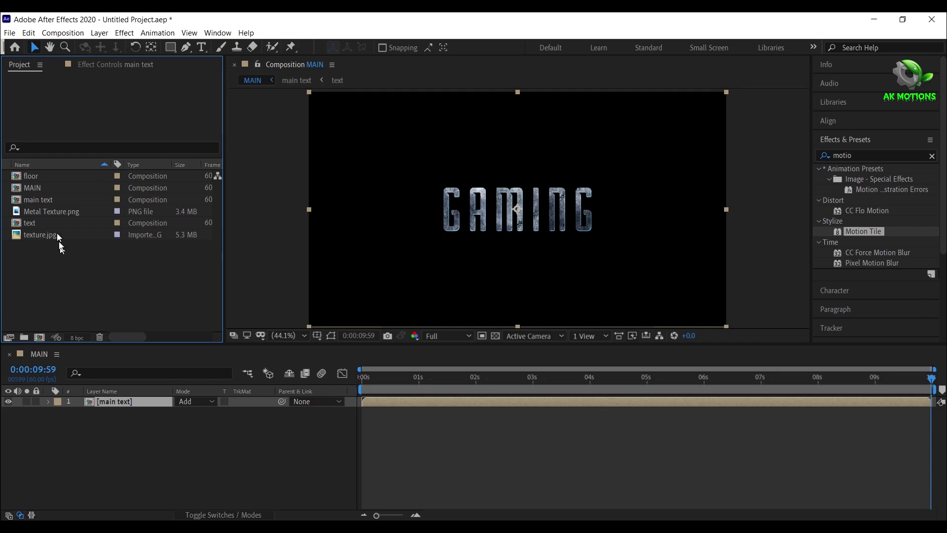
{"action": "left_click", "coordinate": [122, 402]}
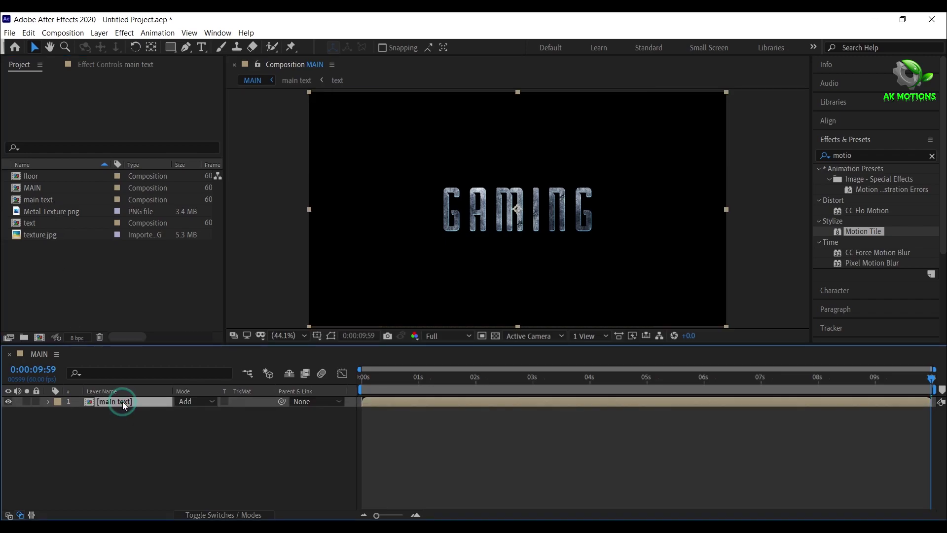
{"action": "key", "text": "ctrl+d"}
{"action": "right_click", "coordinate": [119, 413]}
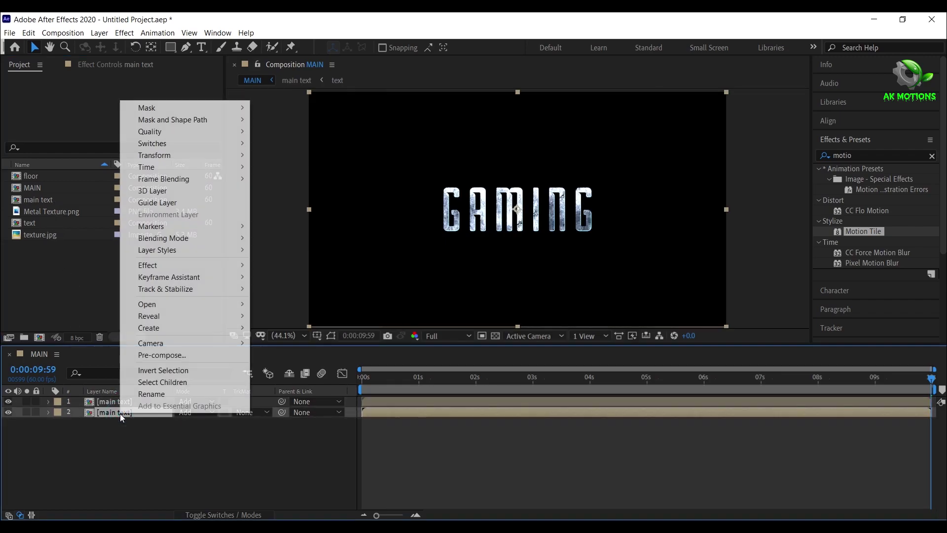
{"action": "left_click", "coordinate": [173, 393]}
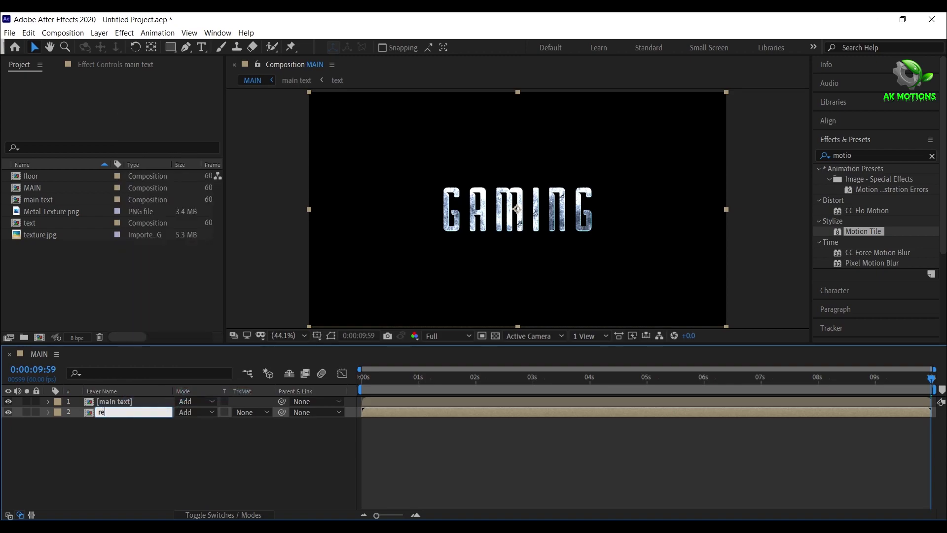
{"action": "type", "text": "reflection"}
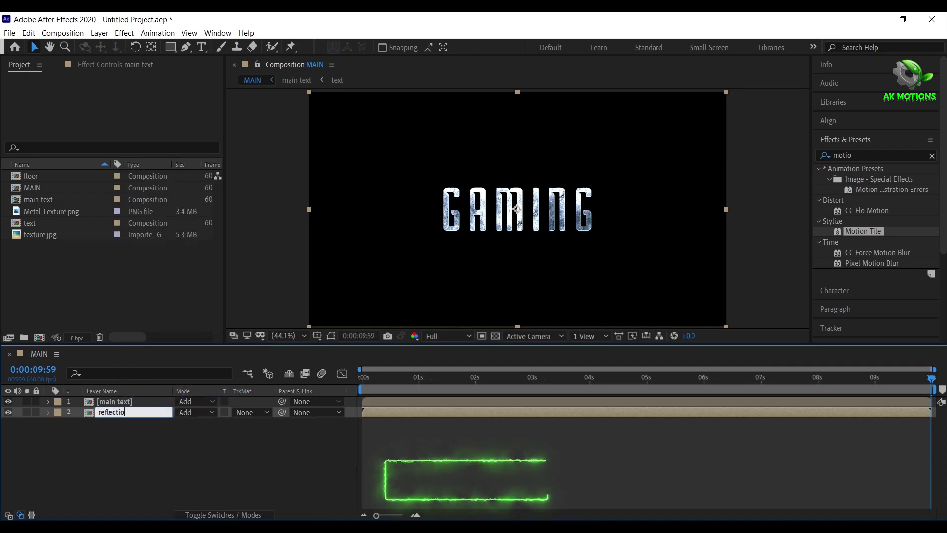
{"action": "left_click", "coordinate": [172, 433]}
Set the reflection layer's Opacity to 75%
{"action": "left_click", "coordinate": [127, 413]}
{"action": "key", "text": "t"}
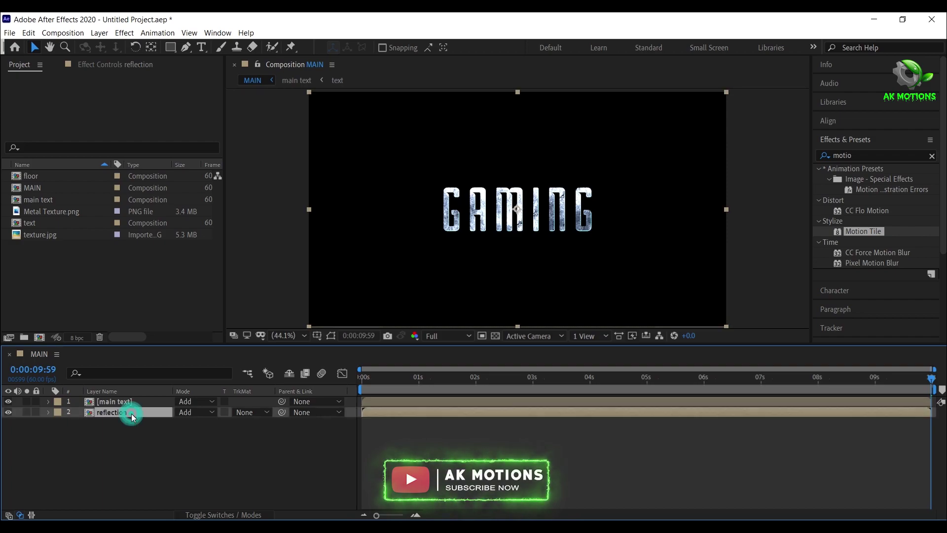
{"action": "left_click", "coordinate": [183, 423]}
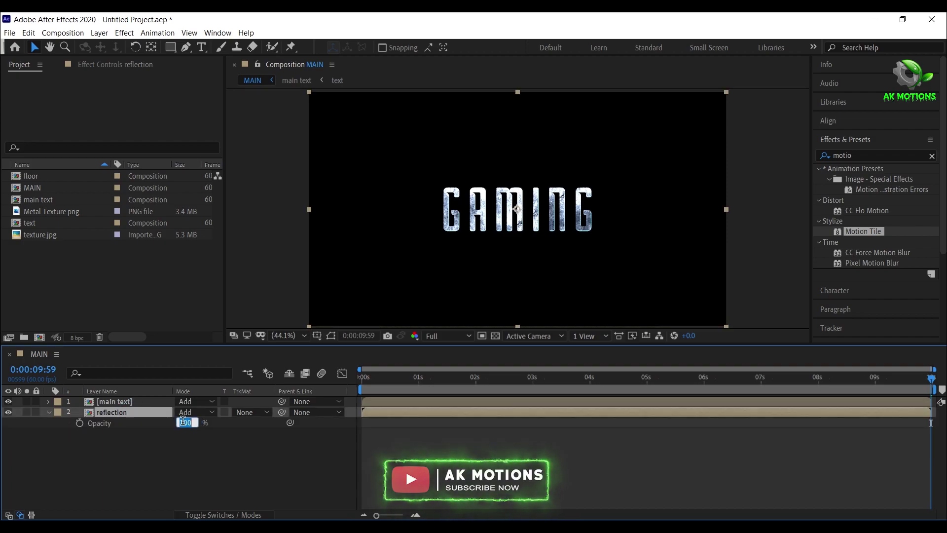
{"action": "type", "text": "75"}
{"action": "key", "text": "Return"}
{"action": "left_click", "coordinate": [47, 412]}
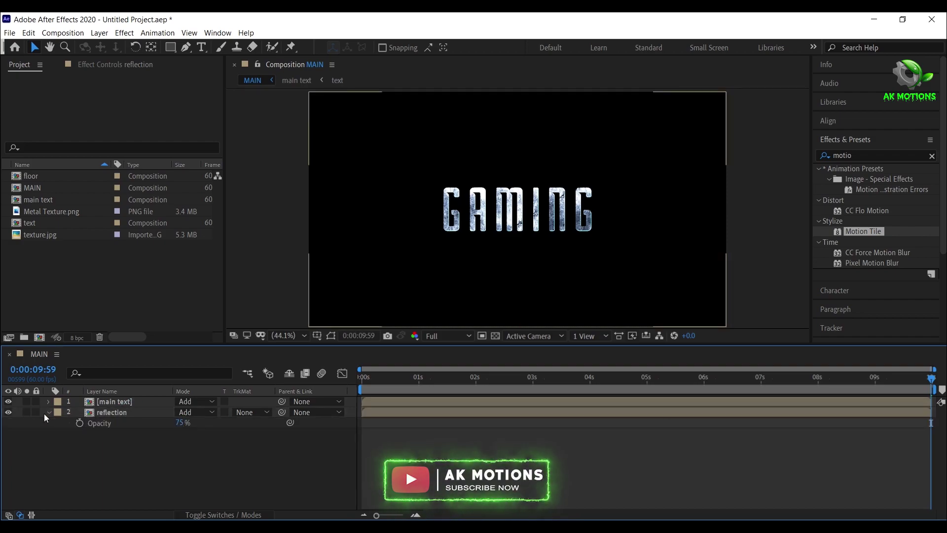
{"action": "left_click", "coordinate": [105, 415]}
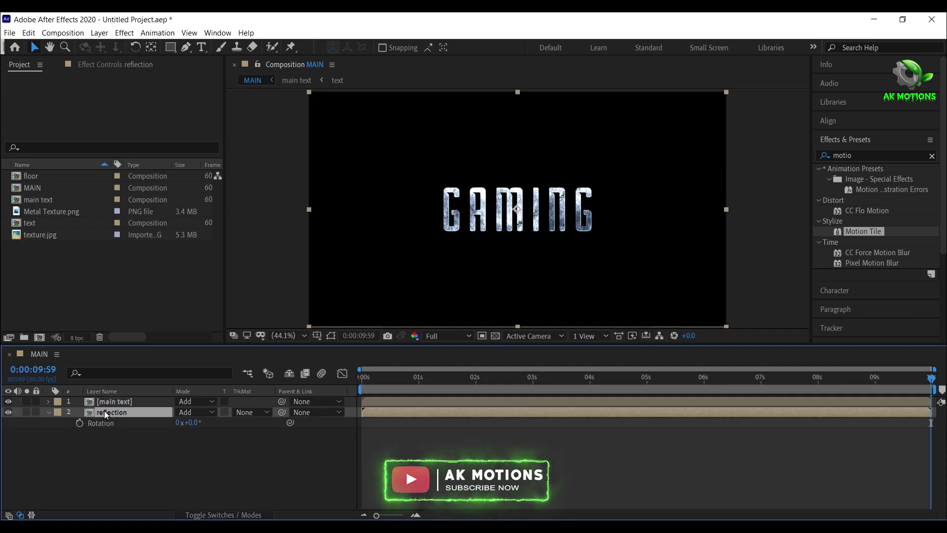
Enable the 3D switch on both the main text and reflection layers
{"action": "key", "text": "r"}
{"action": "left_click", "coordinate": [217, 514]}
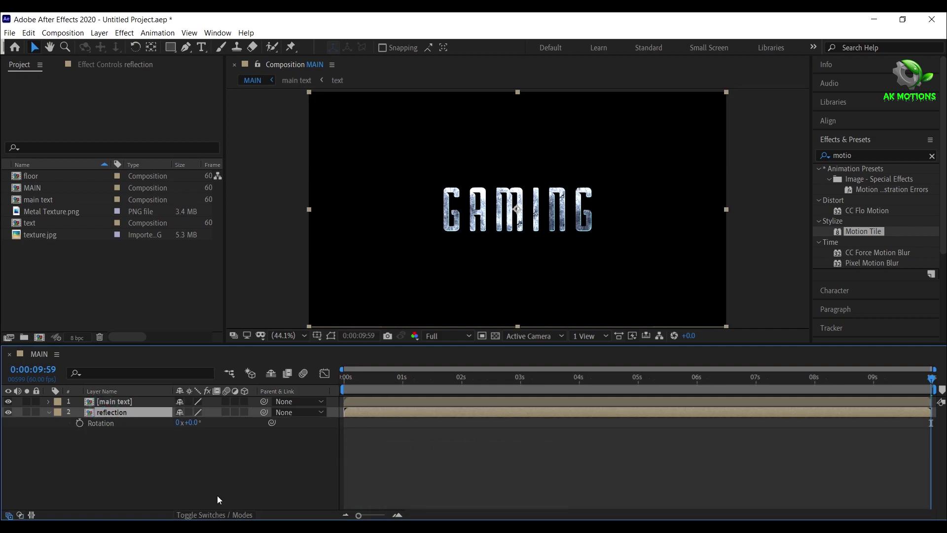
{"action": "left_click", "coordinate": [217, 496]}
{"action": "left_click", "coordinate": [244, 401]}
{"action": "left_click", "coordinate": [245, 412]}
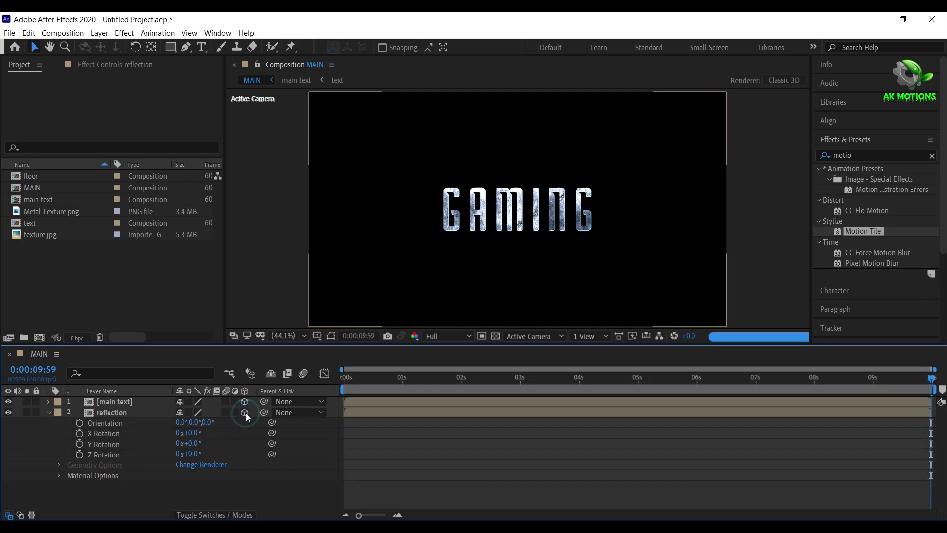
Set the reflection's X Orientation to 180° and move it down below the title
{"action": "left_click", "coordinate": [48, 412]}
{"action": "left_click", "coordinate": [120, 413]}
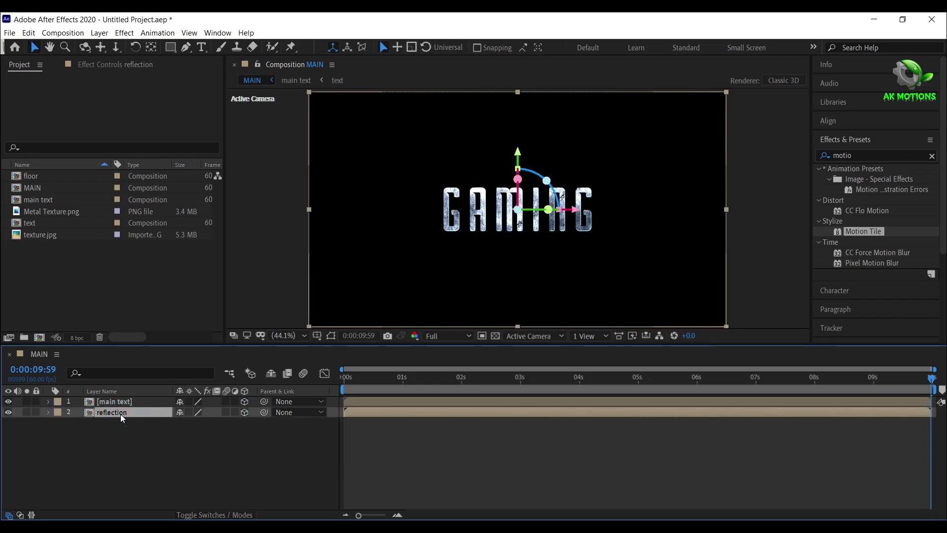
{"action": "key", "text": "r"}
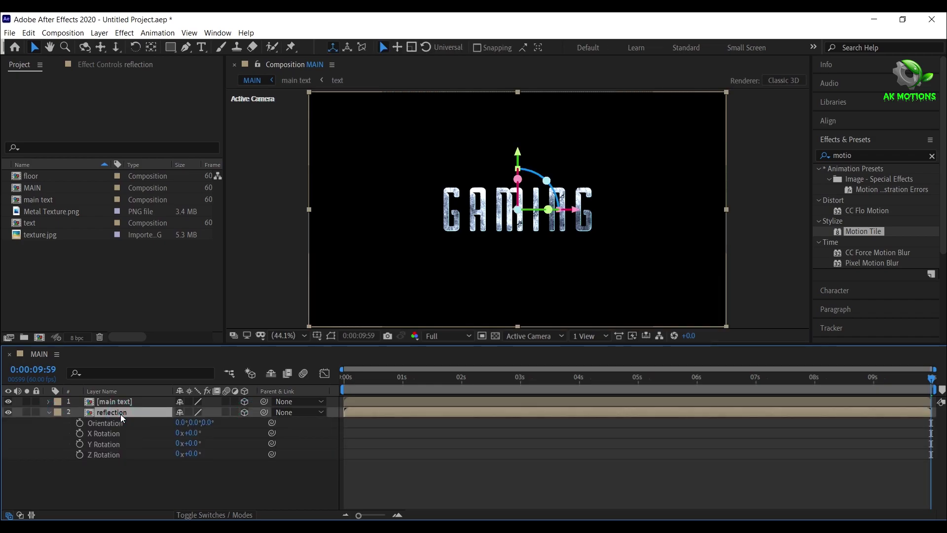
{"action": "left_click", "coordinate": [178, 422]}
{"action": "type", "text": "180"}
{"action": "key", "text": "Return"}
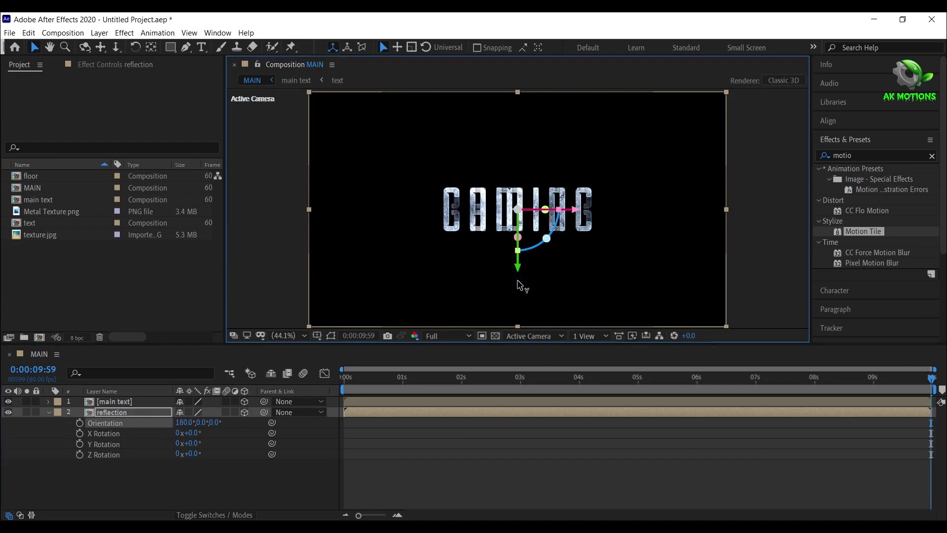
{"action": "left_click_drag", "start_coordinate": [518, 274], "coordinate": [525, 335]}
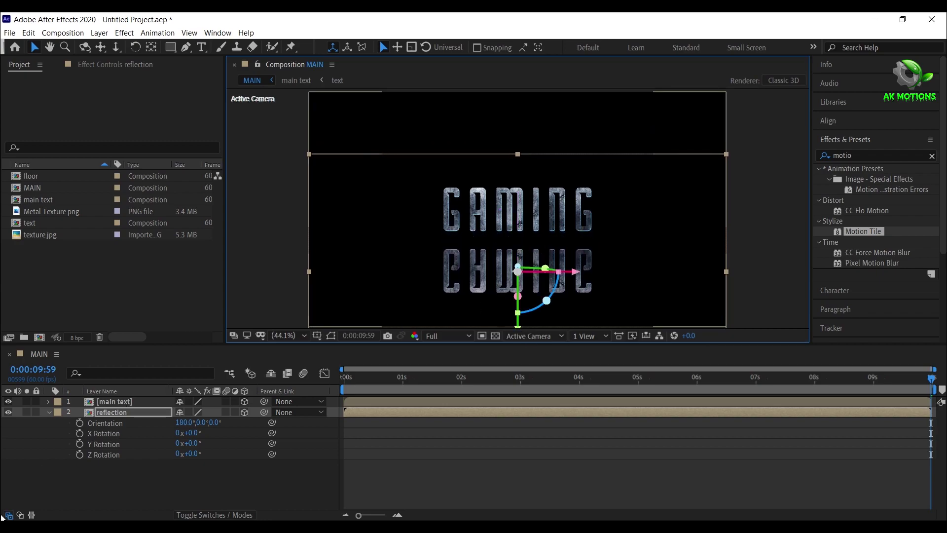
{"action": "left_click", "coordinate": [49, 412]}
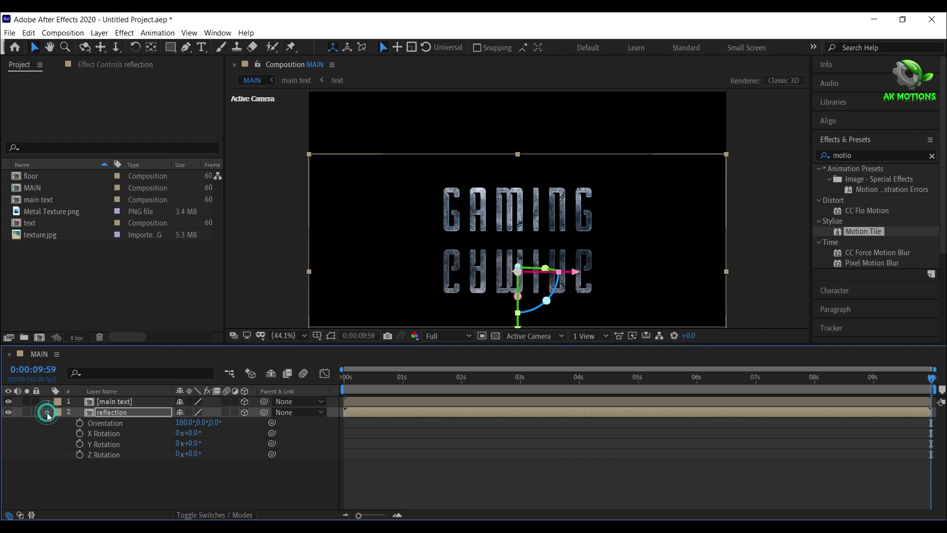
Place the floor comp into MAIN as layer 2, nudge the reflection lower, and hide floor
{"action": "left_click", "coordinate": [50, 178]}
{"action": "left_click_drag", "start_coordinate": [76, 178], "coordinate": [127, 410]}
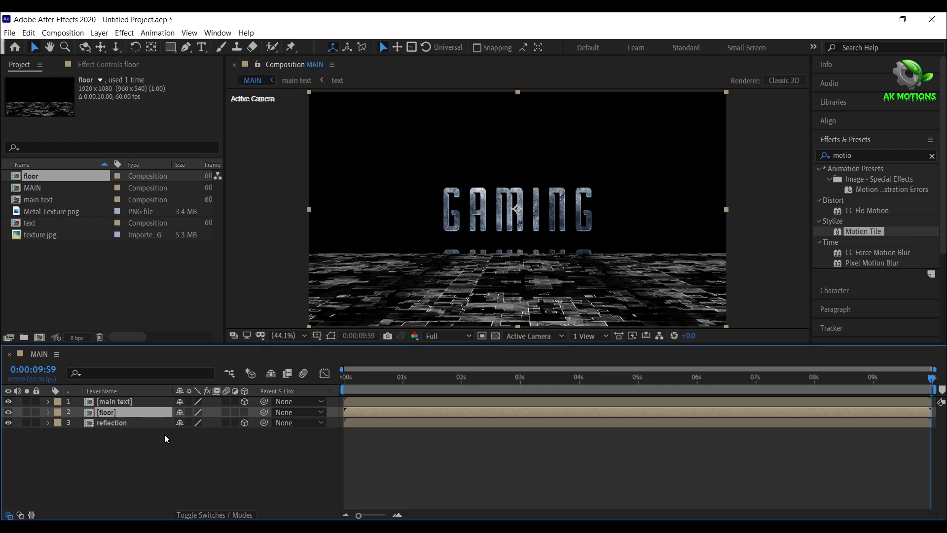
{"action": "left_click", "coordinate": [105, 425]}
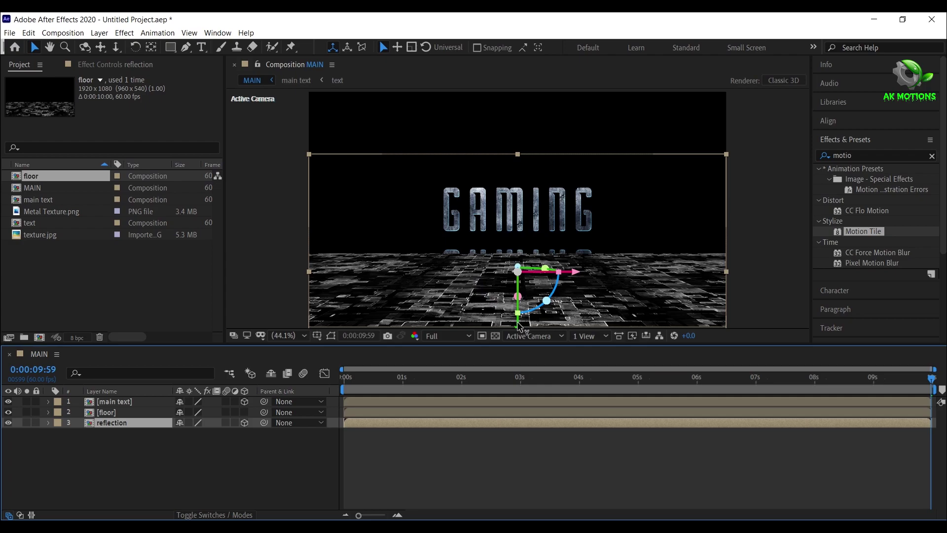
{"action": "left_click_drag", "start_coordinate": [518, 325], "coordinate": [518, 336]}
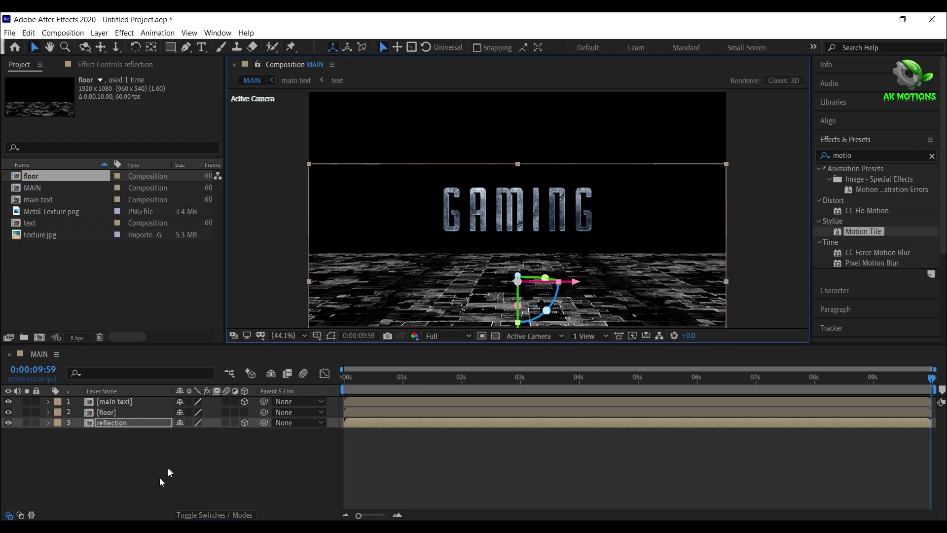
{"action": "left_click", "coordinate": [117, 486]}
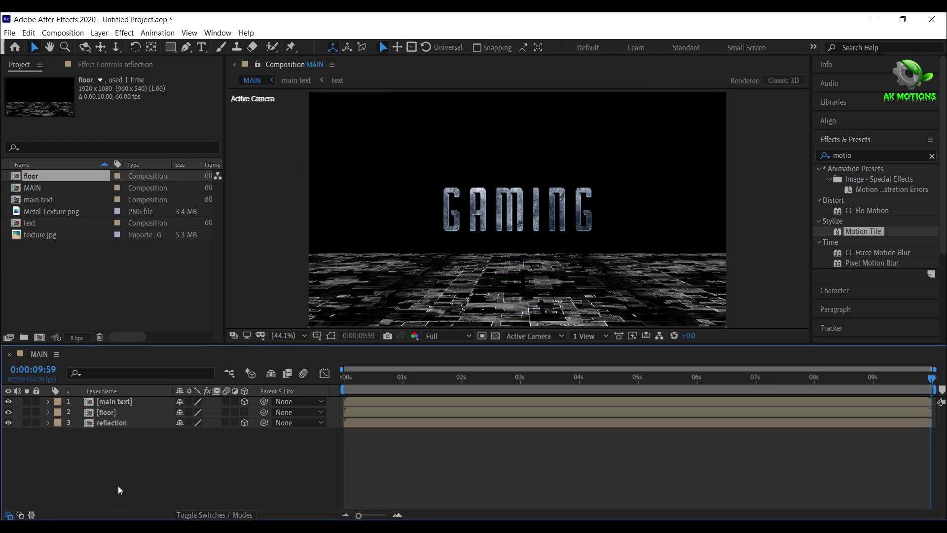
{"action": "left_click", "coordinate": [8, 412]}
Add a new adjustment layer and move it just above the reflection layer
{"action": "right_click", "coordinate": [151, 494]}
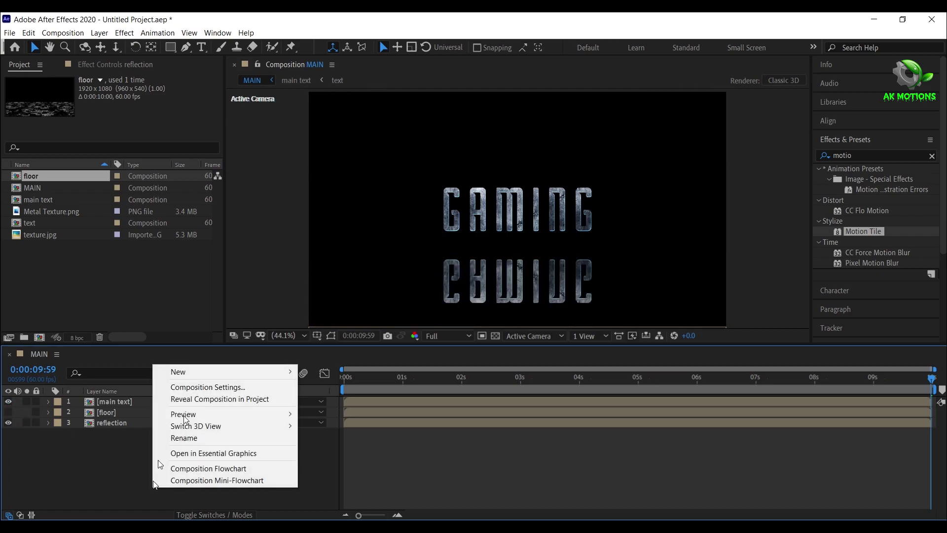
{"action": "mouse_move", "coordinate": [226, 369]}
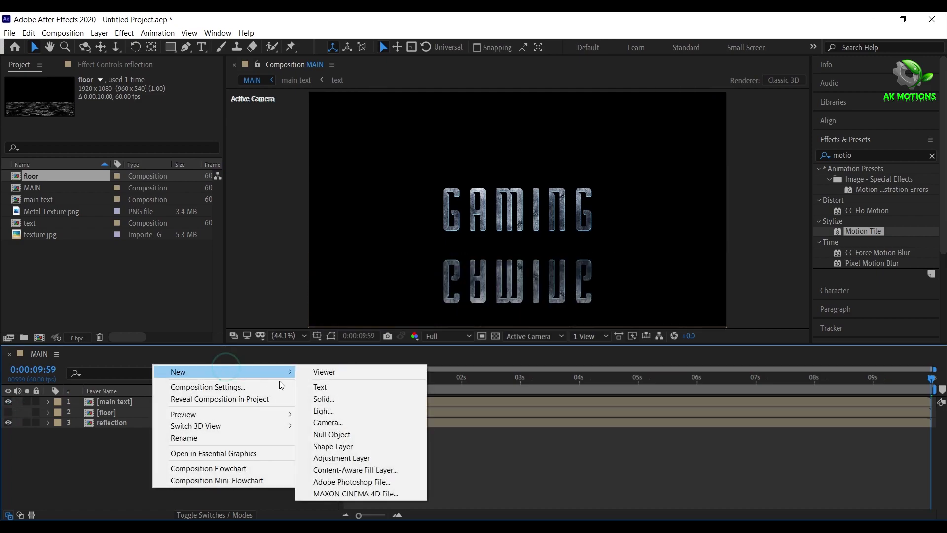
{"action": "left_click", "coordinate": [340, 457]}
{"action": "left_click_drag", "start_coordinate": [129, 401], "coordinate": [127, 427]}
Apply Compound Blur to the adjustment layer, using floor as Blur Layer with Maximum Blur 180
{"action": "left_click", "coordinate": [889, 153]}
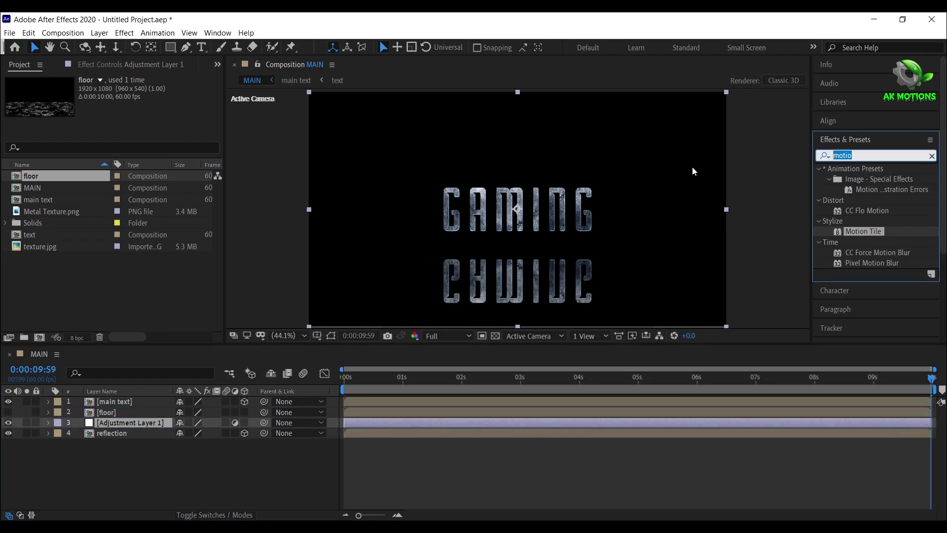
{"action": "type", "text": "compou"}
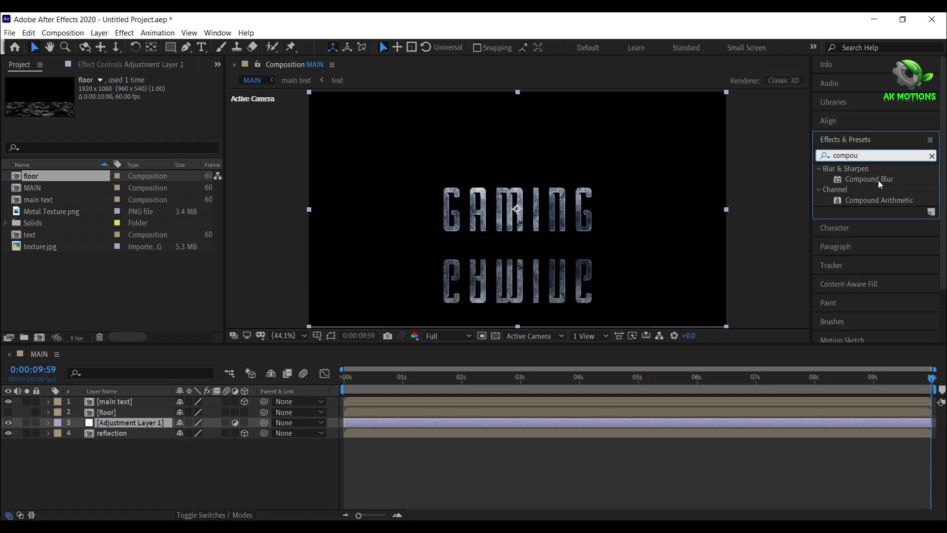
{"action": "double_click", "coordinate": [870, 178]}
{"action": "left_click", "coordinate": [147, 101]}
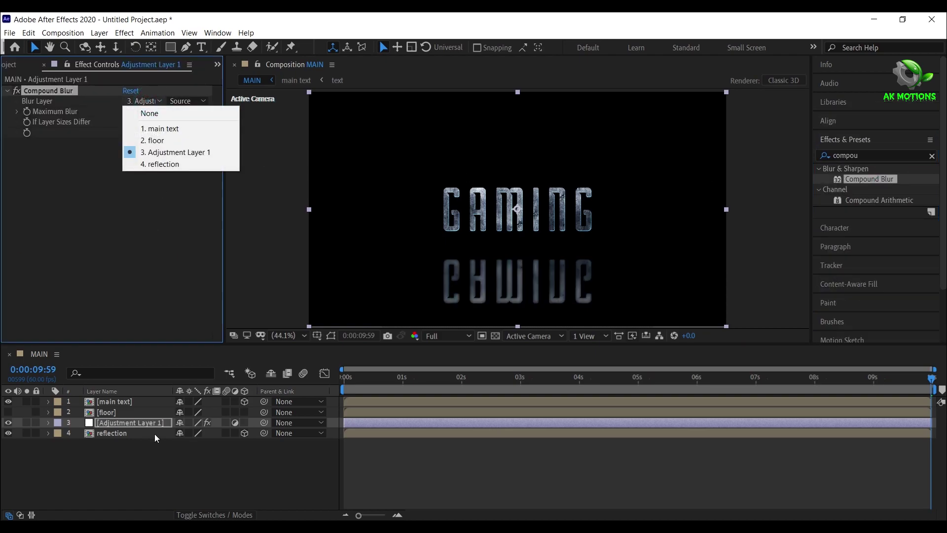
{"action": "left_click", "coordinate": [152, 140]}
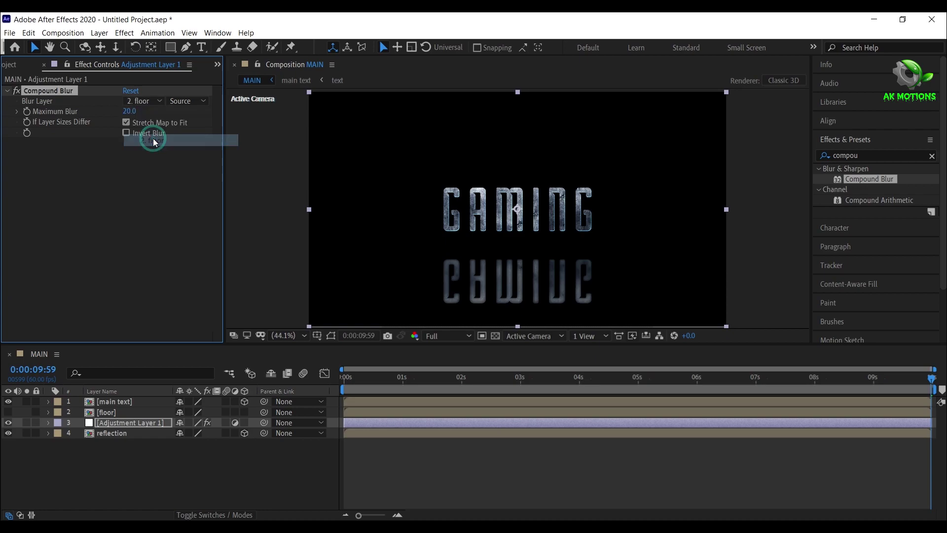
{"action": "left_click", "coordinate": [128, 112]}
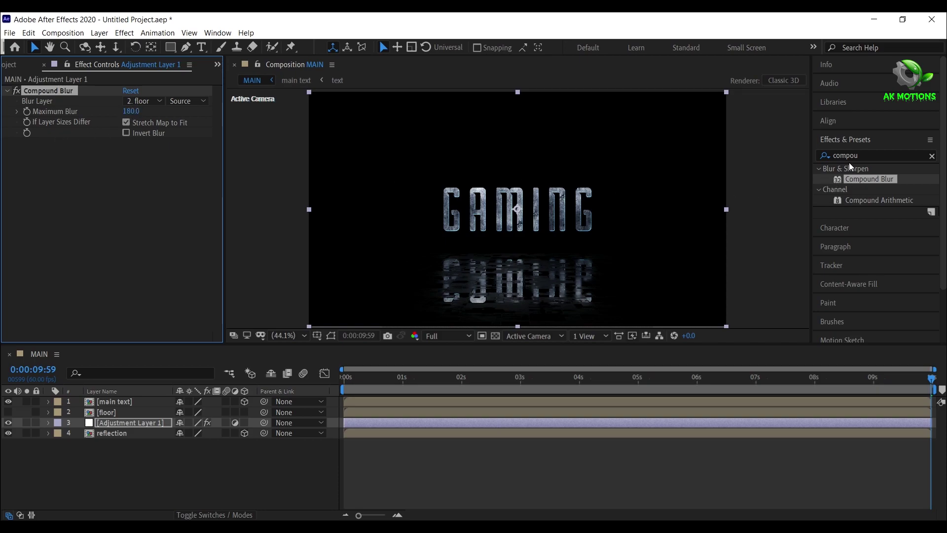
{"action": "left_click", "coordinate": [871, 156]}
Apply CC Glass to the adjustment layer with floor as Bump Map and Softness 0
{"action": "type", "text": "cc g"}
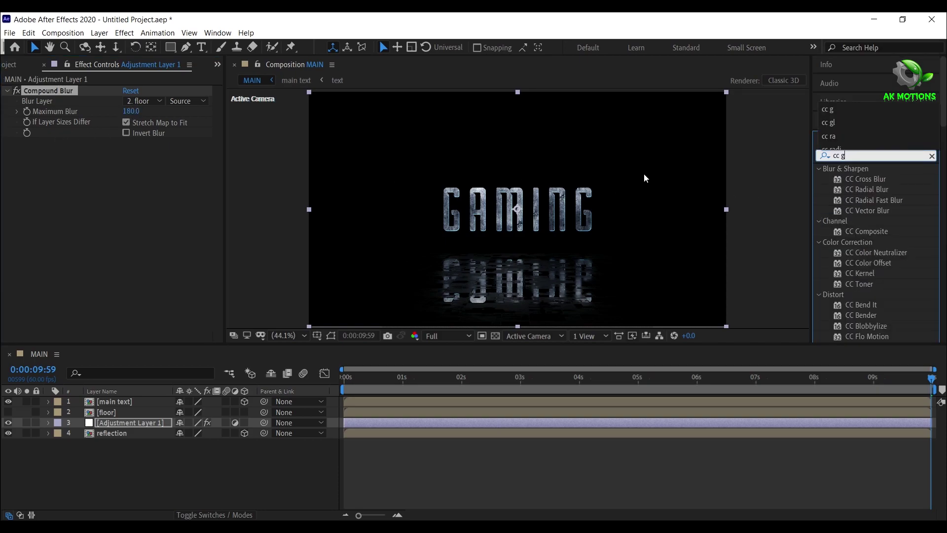
{"action": "left_click", "coordinate": [866, 222]}
{"action": "double_click", "coordinate": [866, 222]}
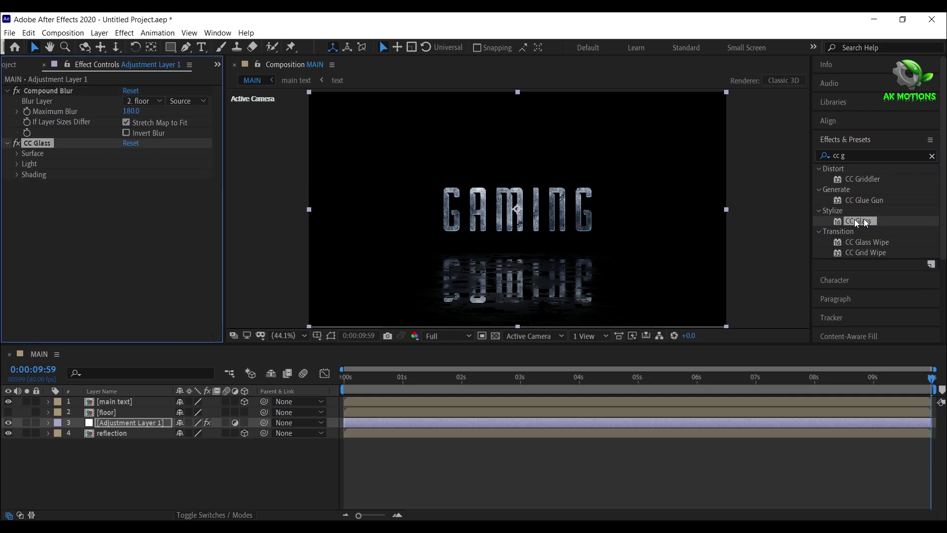
{"action": "left_click", "coordinate": [18, 154]}
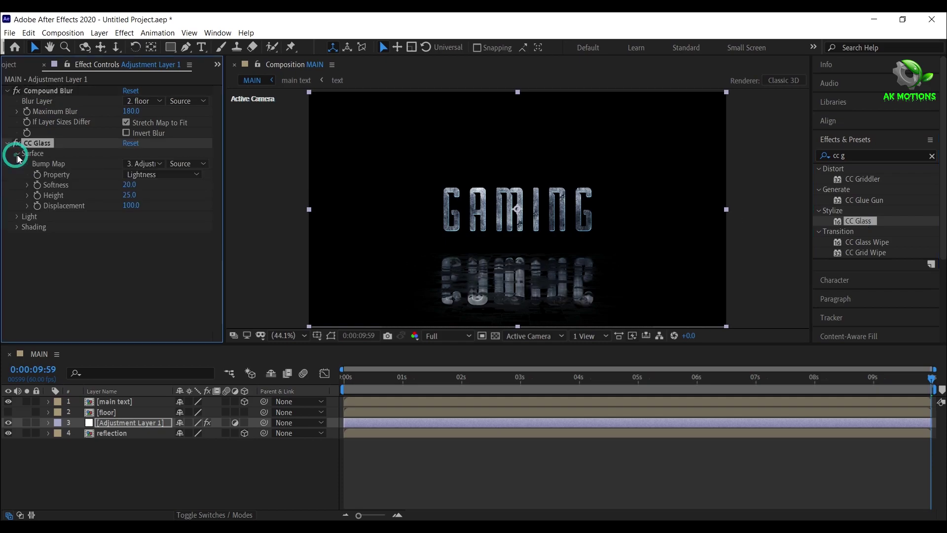
{"action": "left_click", "coordinate": [143, 164]}
{"action": "left_click", "coordinate": [160, 206]}
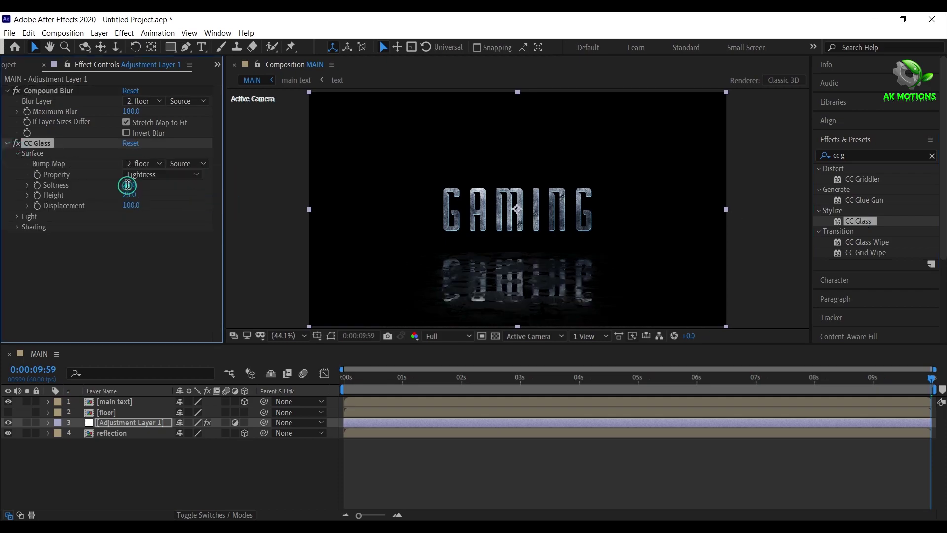
{"action": "left_click", "coordinate": [129, 186]}
{"action": "type", "text": "0"}
{"action": "key", "text": "Return"}
Set CC Glass Height 4, Displacement 5 and Light Intensity 185, then collapse the effects
{"action": "left_click", "coordinate": [130, 194]}
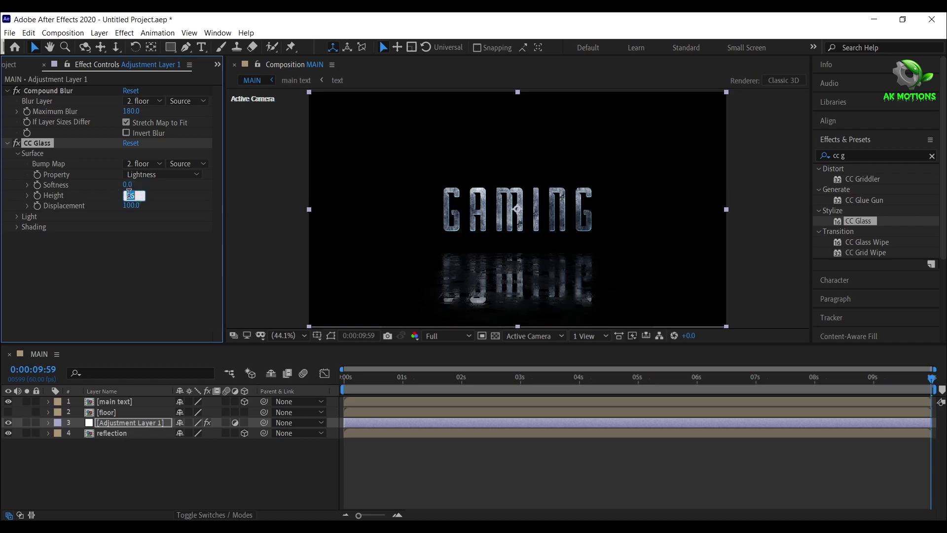
{"action": "left_click", "coordinate": [130, 206]}
{"action": "type", "text": "5"}
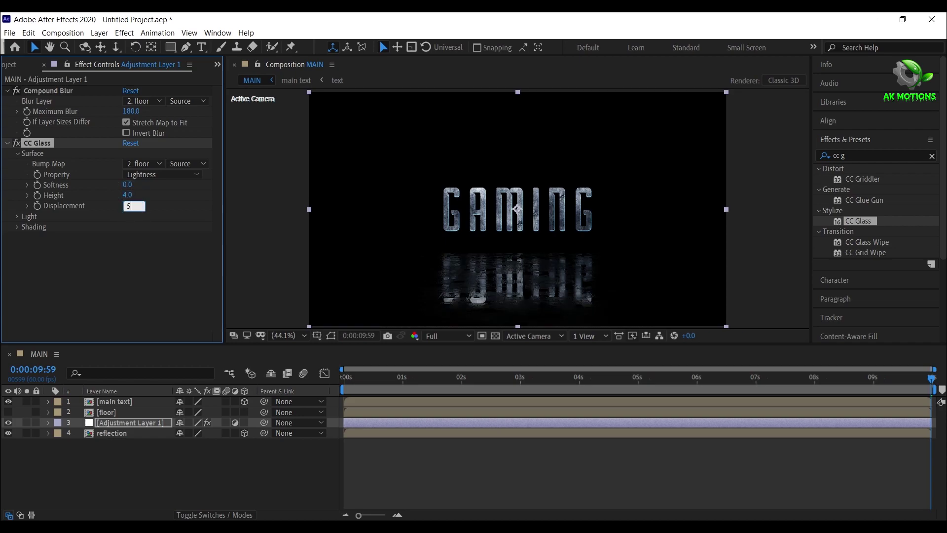
{"action": "key", "text": "Return"}
{"action": "left_click", "coordinate": [18, 217]}
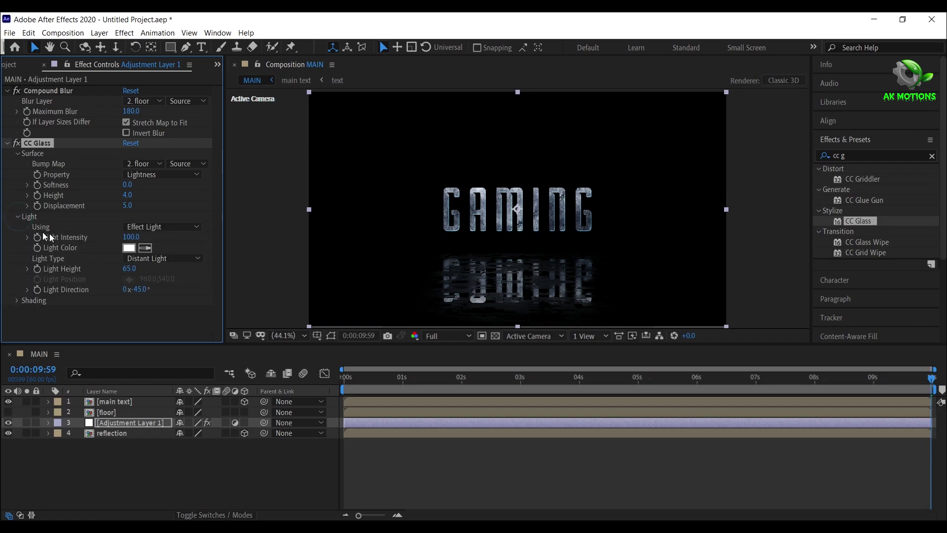
{"action": "left_click", "coordinate": [132, 237]}
{"action": "key", "text": "Return"}
{"action": "left_click", "coordinate": [7, 144]}
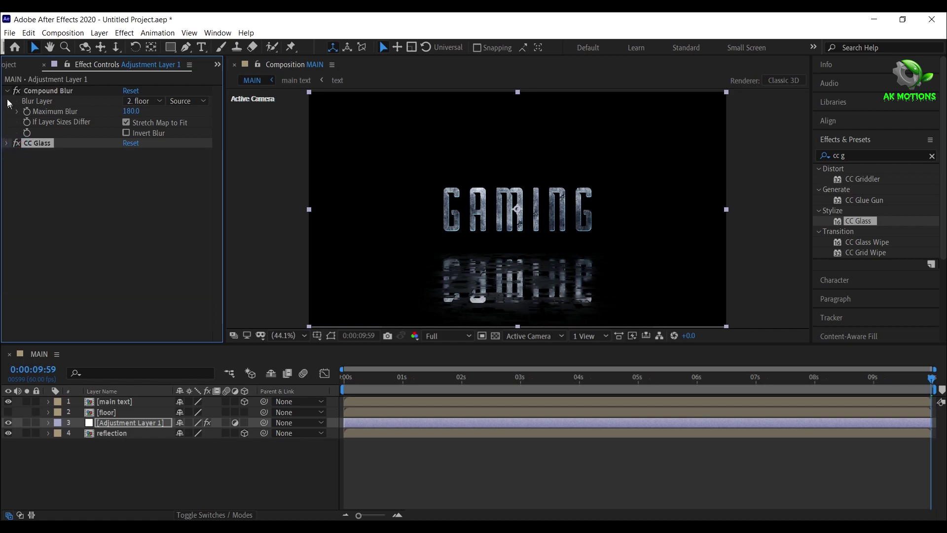
{"action": "left_click", "coordinate": [7, 91]}
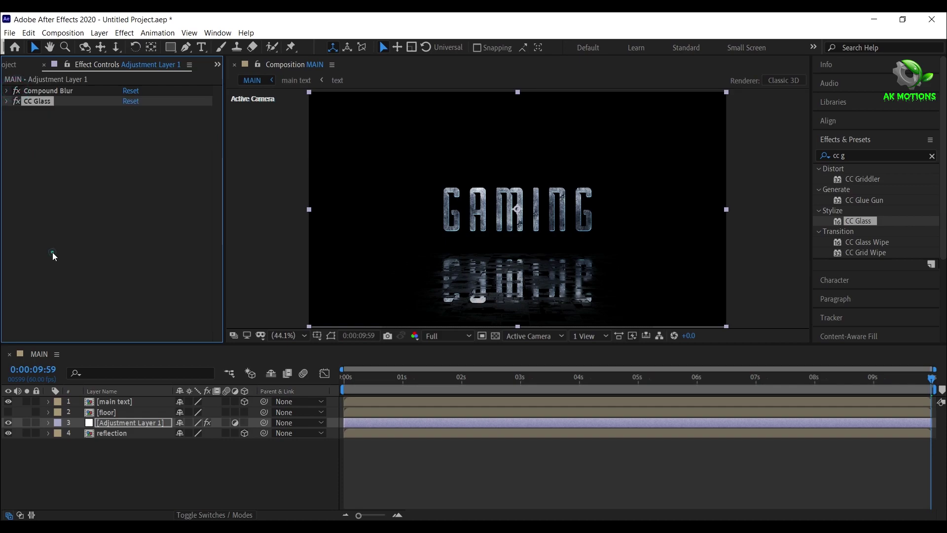
Add a new adjustment layer on top and apply Glow to it
{"action": "right_click", "coordinate": [159, 462]}
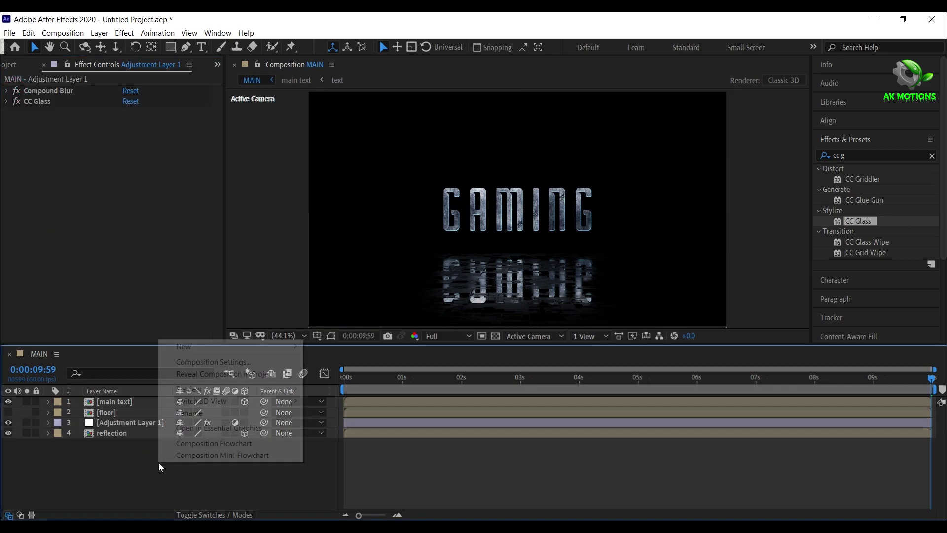
{"action": "left_click", "coordinate": [212, 348]}
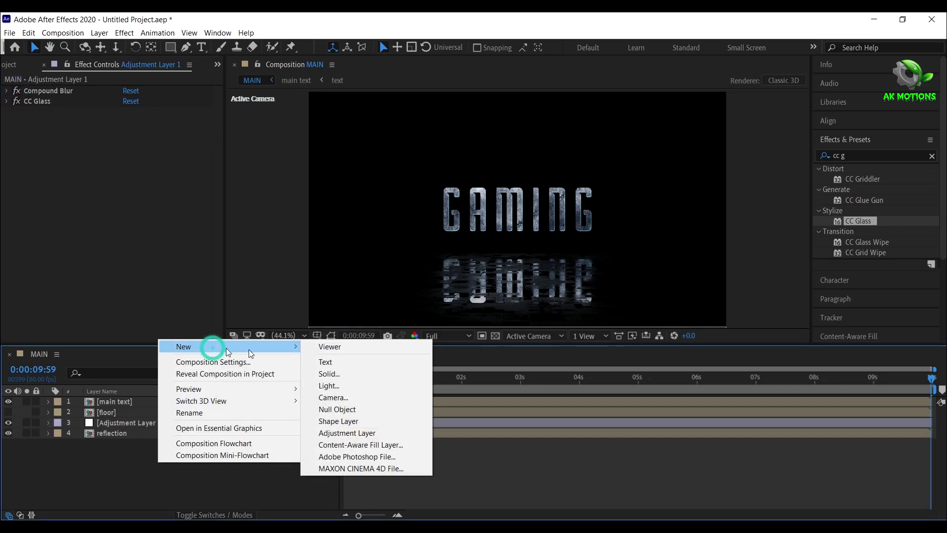
{"action": "left_click", "coordinate": [345, 433]}
{"action": "left_click", "coordinate": [875, 157]}
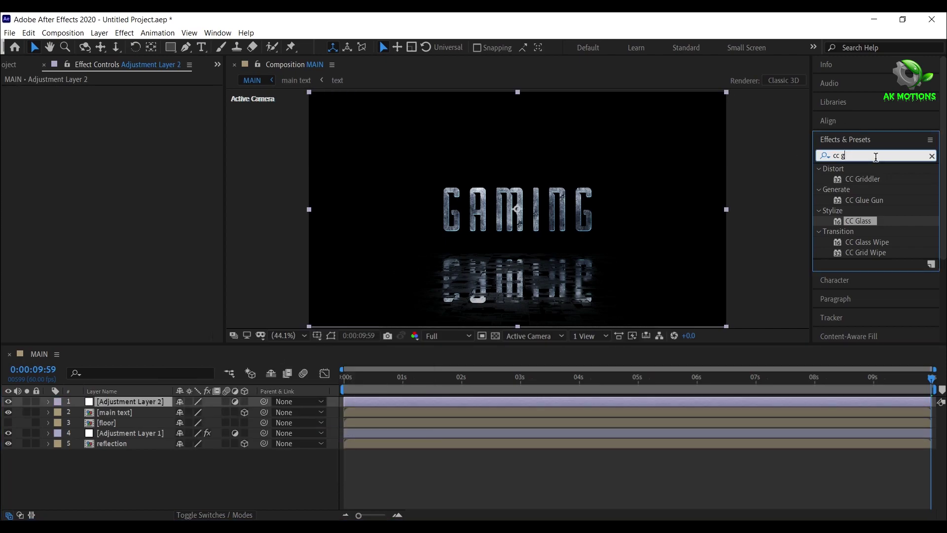
{"action": "type", "text": "glow"}
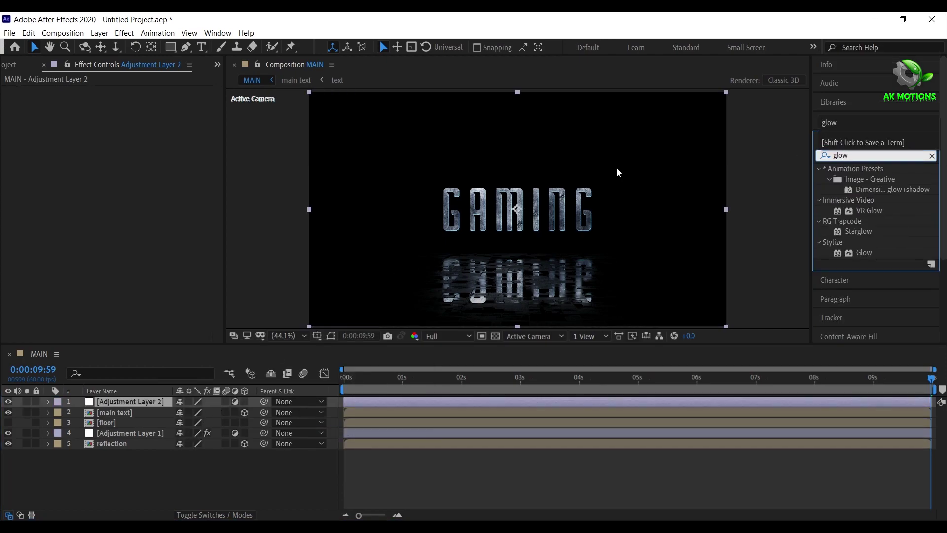
{"action": "double_click", "coordinate": [865, 251]}
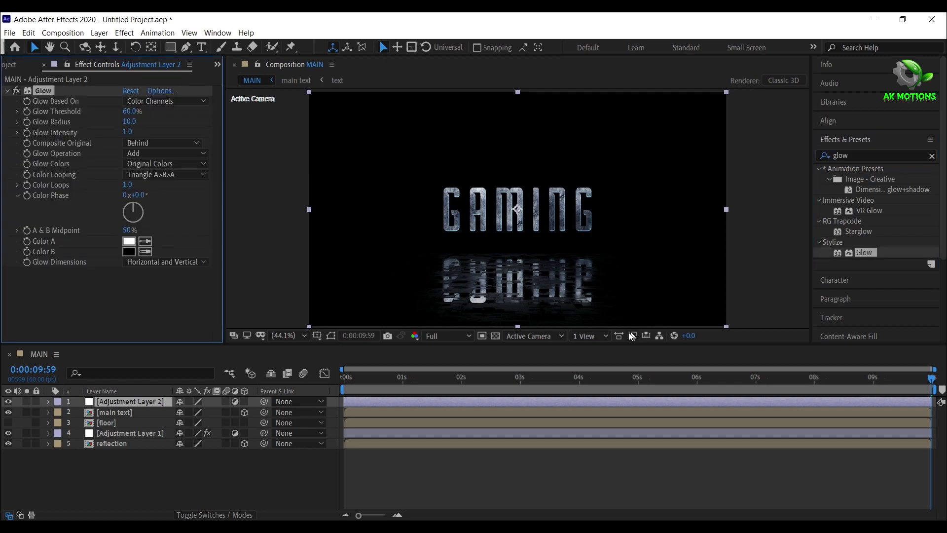
Set Glow Threshold to 50% and Radius to 1000, previewing at 0:00:04:56 in Half resolution
{"action": "left_click", "coordinate": [635, 384]}
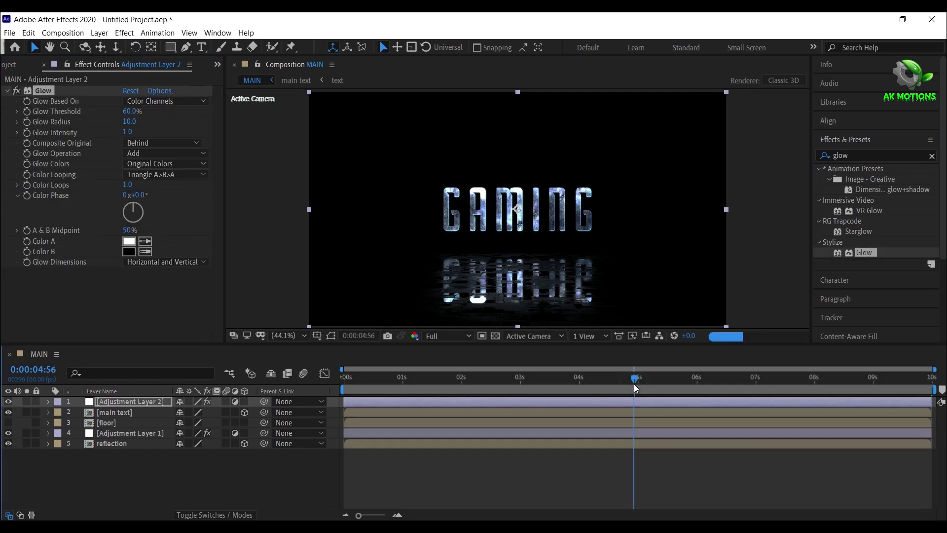
{"action": "left_click", "coordinate": [440, 335]}
{"action": "left_click", "coordinate": [446, 381]}
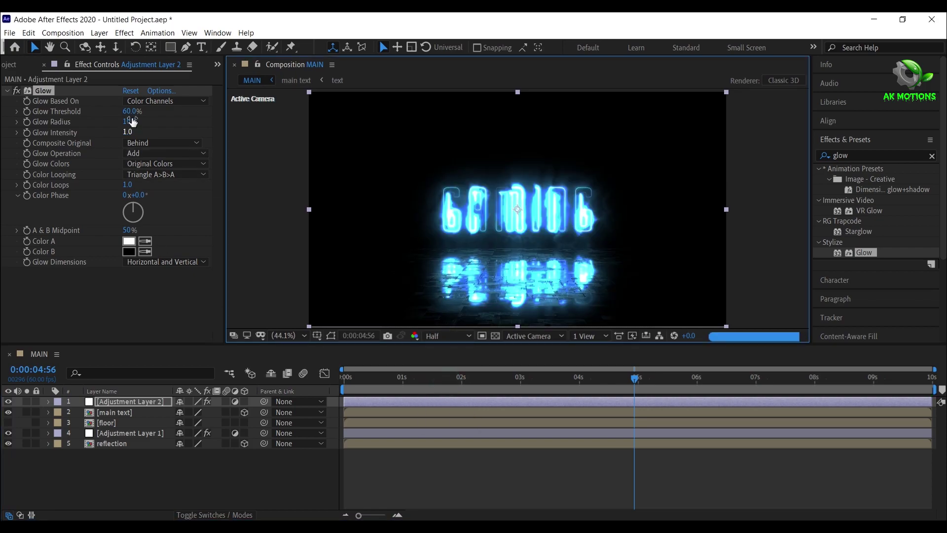
{"action": "left_click", "coordinate": [132, 112]}
{"action": "type", "text": "65.0"}
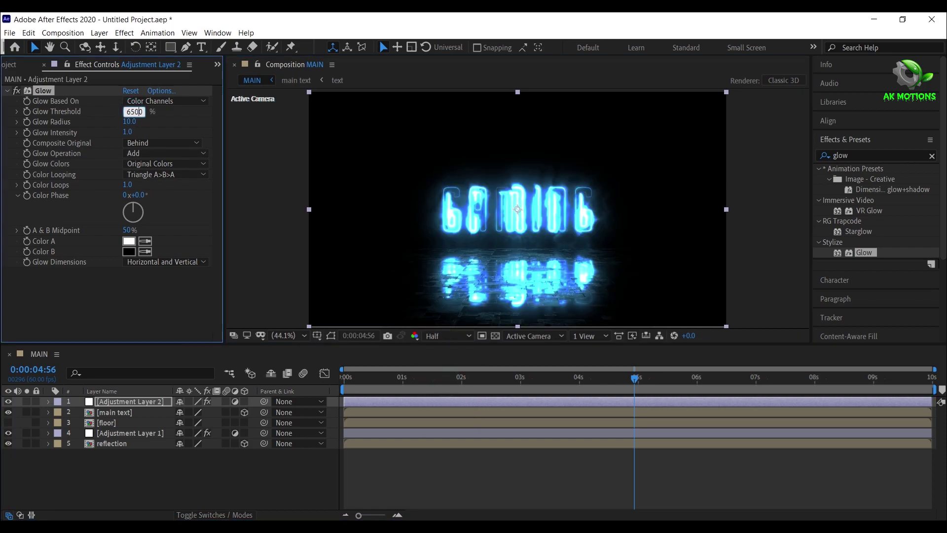
{"action": "left_click", "coordinate": [131, 122]}
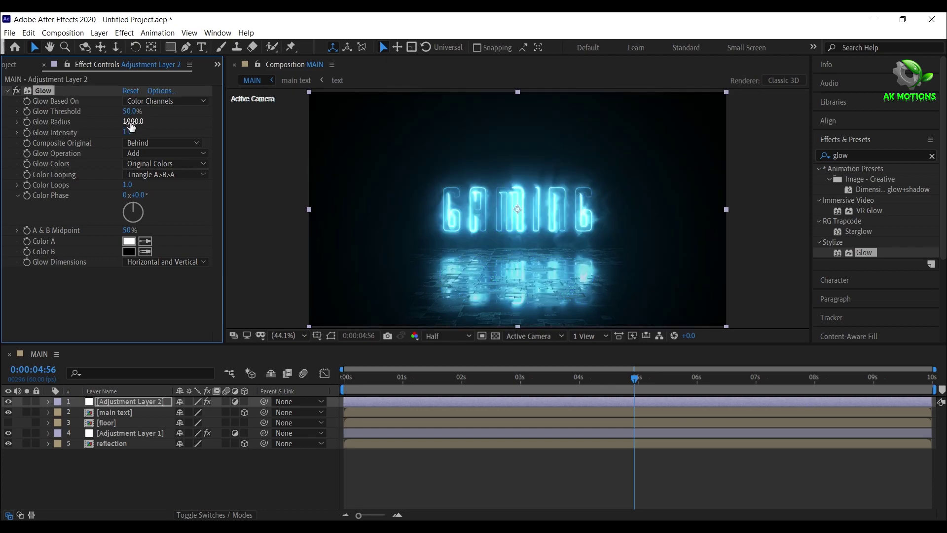
{"action": "left_click", "coordinate": [150, 467]}
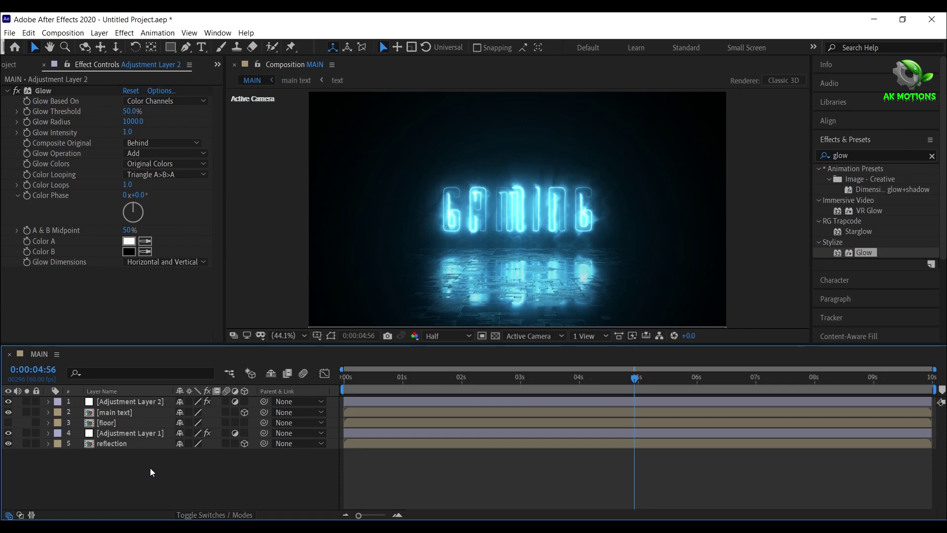
{"action": "left_click_drag", "start_coordinate": [363, 378], "coordinate": [247, 400]}
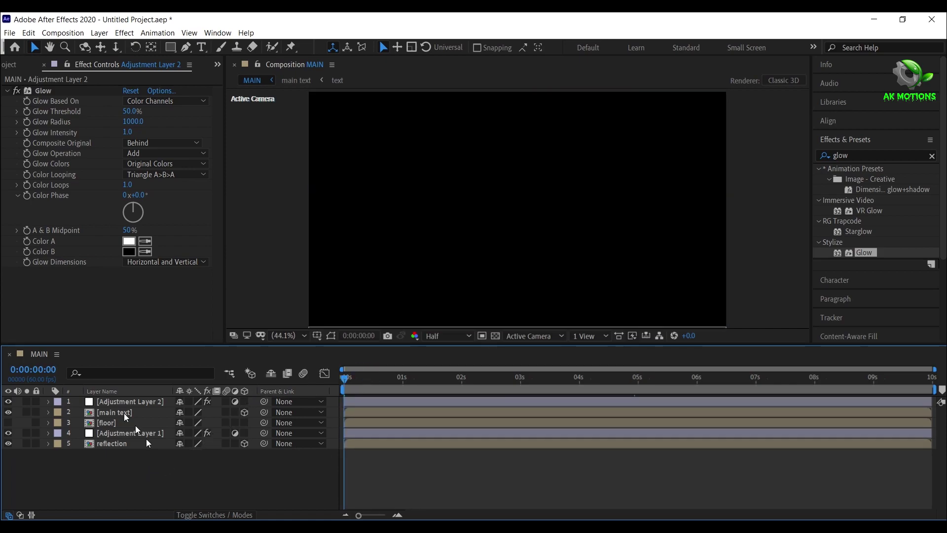
Copy Camera 1 from inside the floor precomposition
{"action": "left_click", "coordinate": [107, 423]}
{"action": "double_click", "coordinate": [108, 425]}
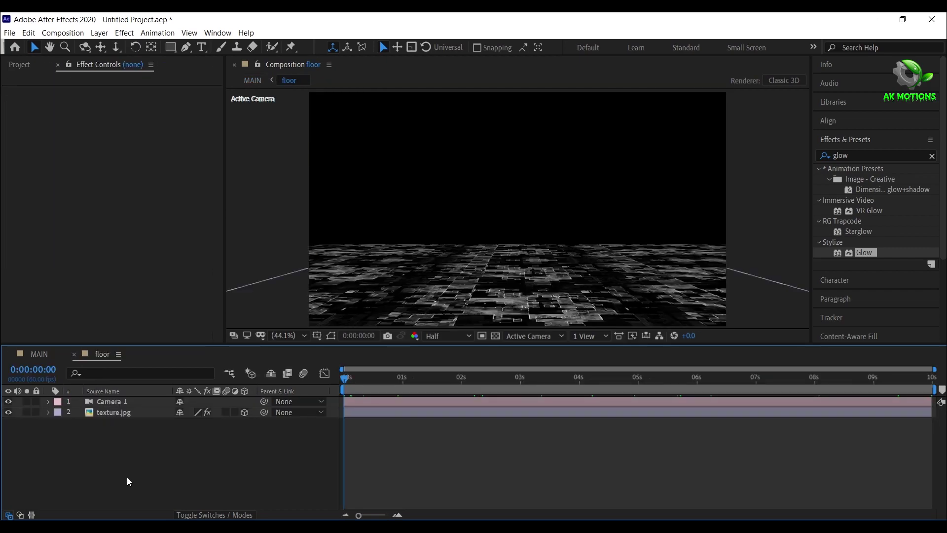
{"action": "left_click", "coordinate": [132, 401]}
{"action": "key", "text": "ctrl+c"}
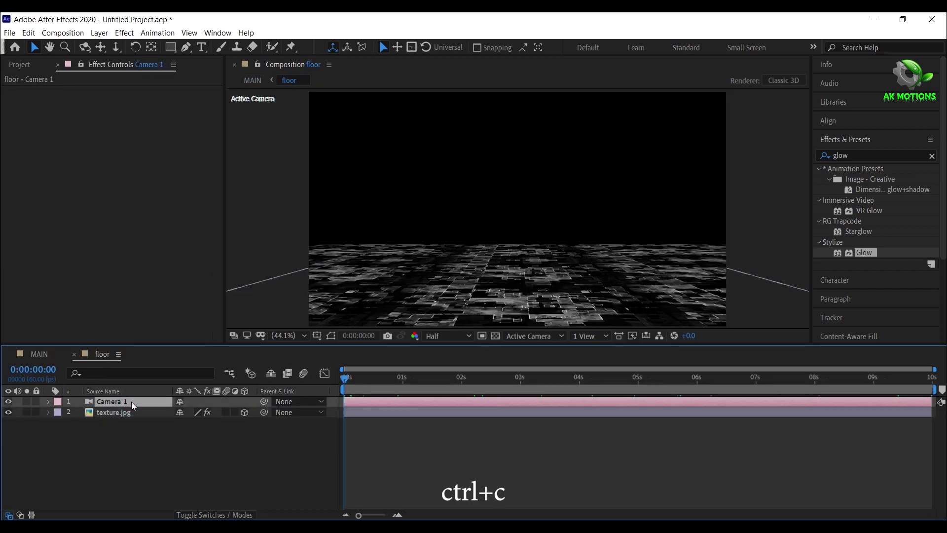
In MAIN, make both adjustment layers and the floor 3D, then paste Camera 1
{"action": "left_click", "coordinate": [38, 354]}
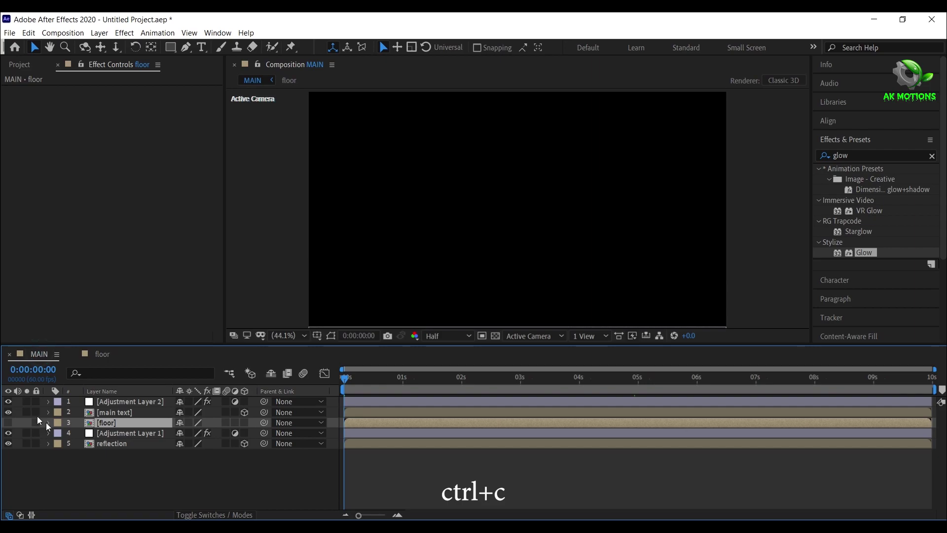
{"action": "left_click", "coordinate": [188, 513]}
{"action": "left_click", "coordinate": [191, 514]}
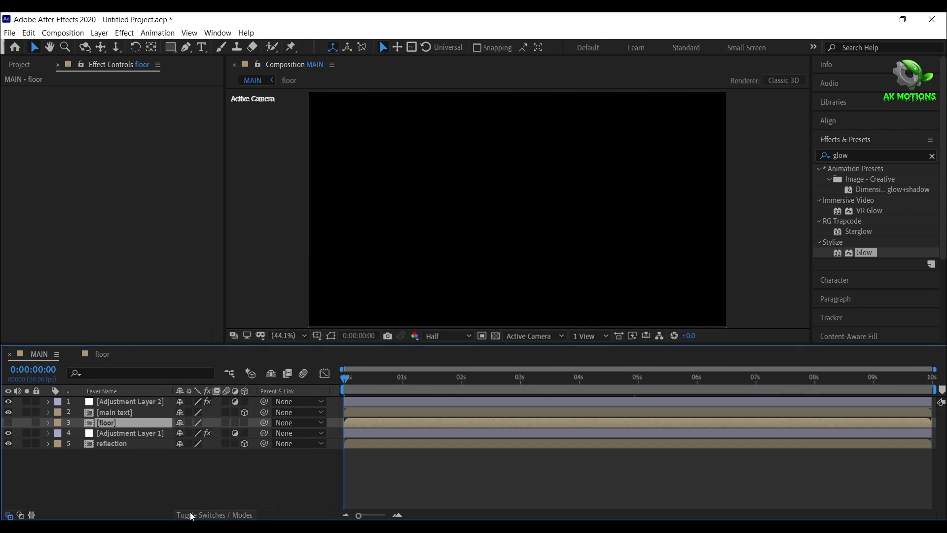
{"action": "left_click", "coordinate": [244, 402]}
{"action": "left_click", "coordinate": [245, 422]}
{"action": "left_click", "coordinate": [244, 433]}
{"action": "left_click", "coordinate": [240, 471]}
{"action": "key", "text": "ctrl+v"}
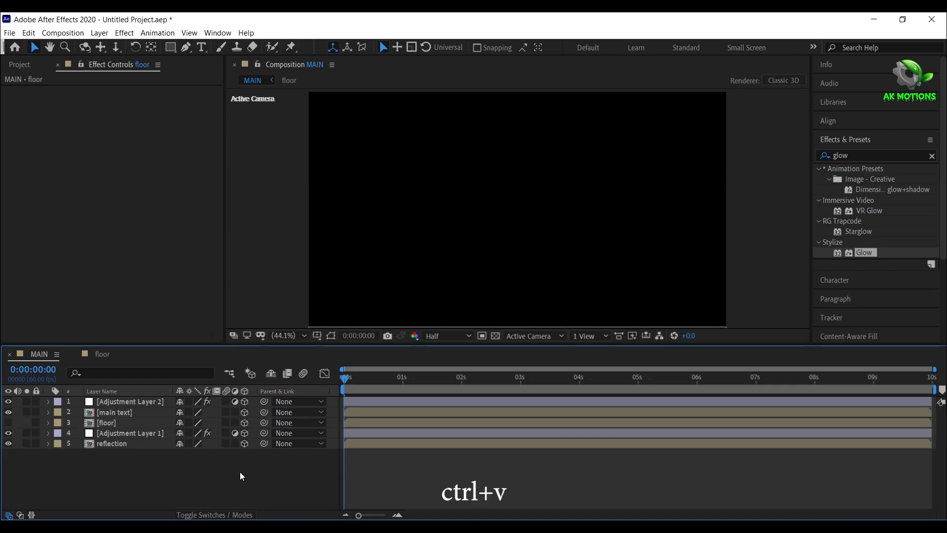
Scrub through to the last frame to preview the camera zoom on GAMING
{"action": "key", "text": "space"}
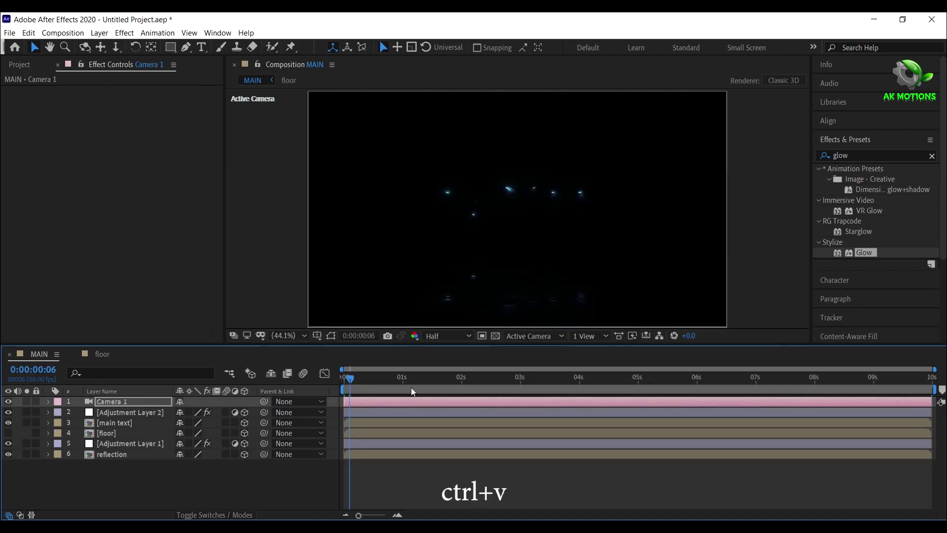
{"action": "left_click_drag", "start_coordinate": [411, 387], "coordinate": [504, 381]}
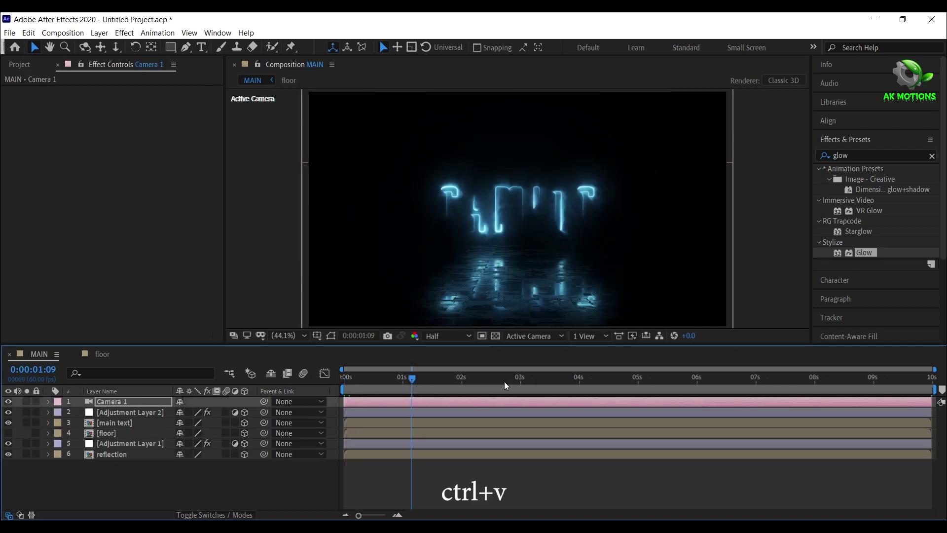
{"action": "left_click", "coordinate": [578, 389]}
{"action": "left_click", "coordinate": [677, 384]}
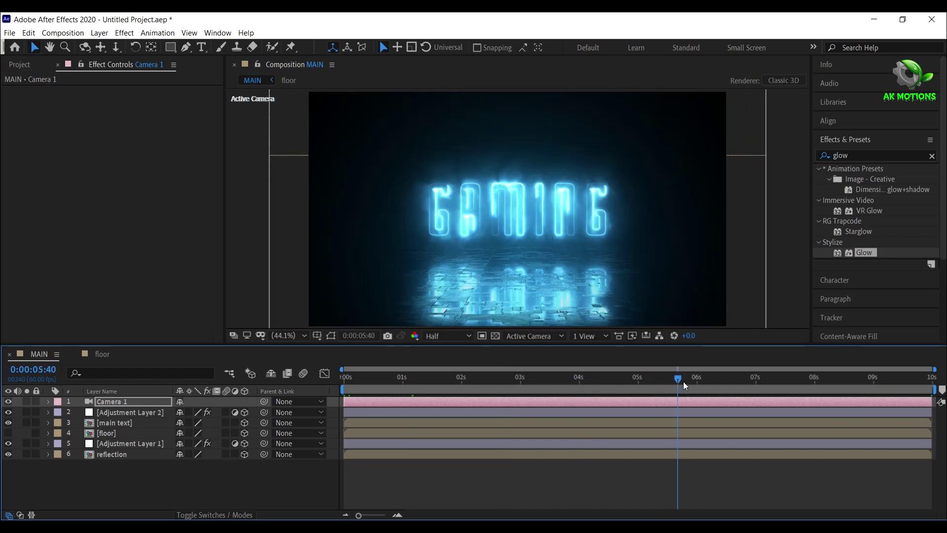
{"action": "left_click", "coordinate": [732, 383]}
{"action": "left_click", "coordinate": [806, 381]}
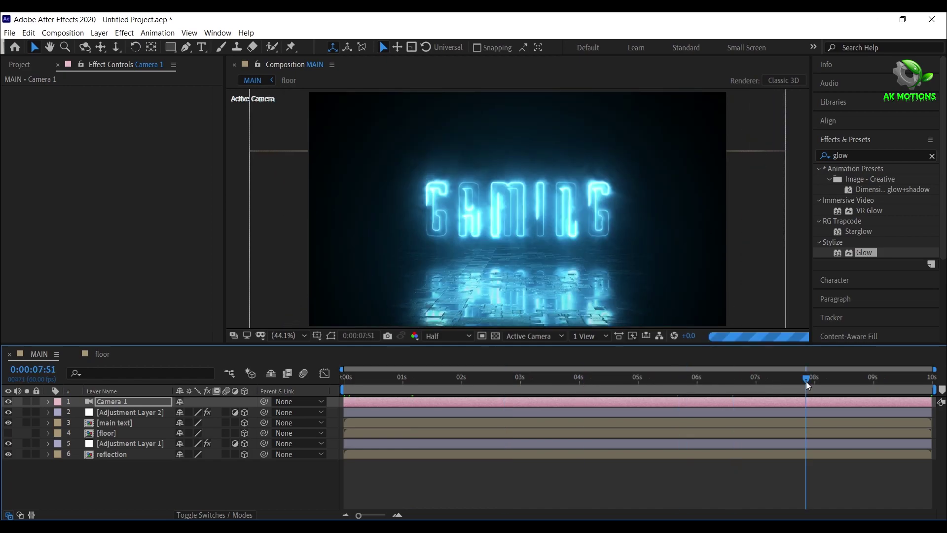
{"action": "left_click", "coordinate": [852, 382]}
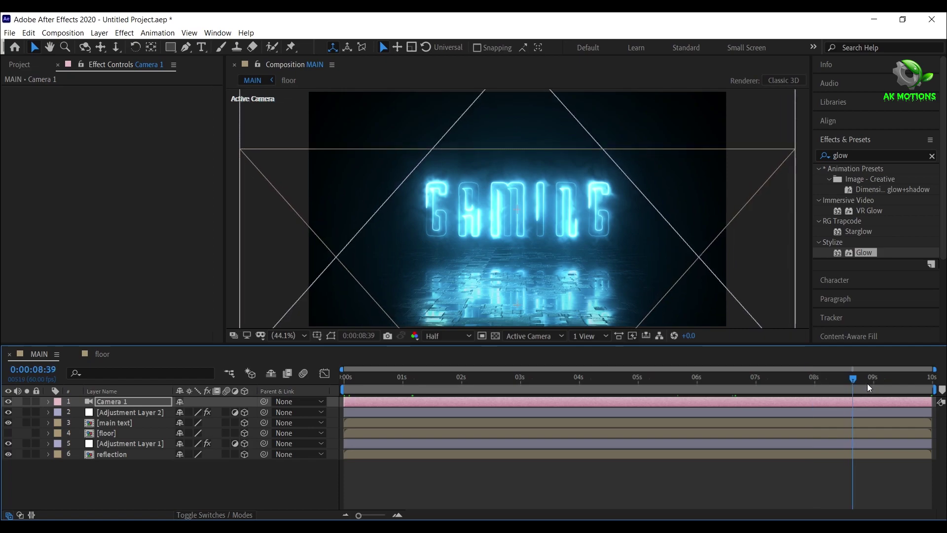
{"action": "left_click", "coordinate": [868, 383]}
{"action": "left_click", "coordinate": [892, 384]}
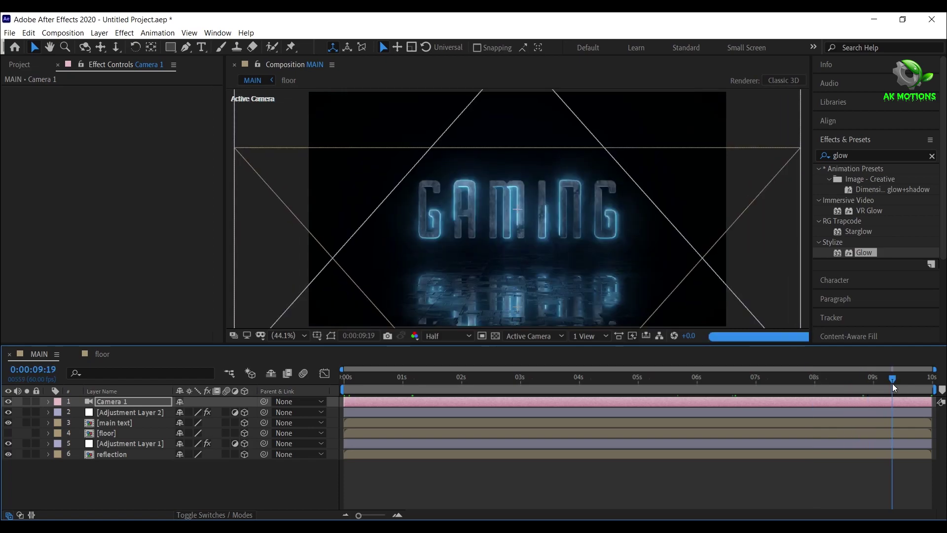
{"action": "left_click", "coordinate": [913, 383]}
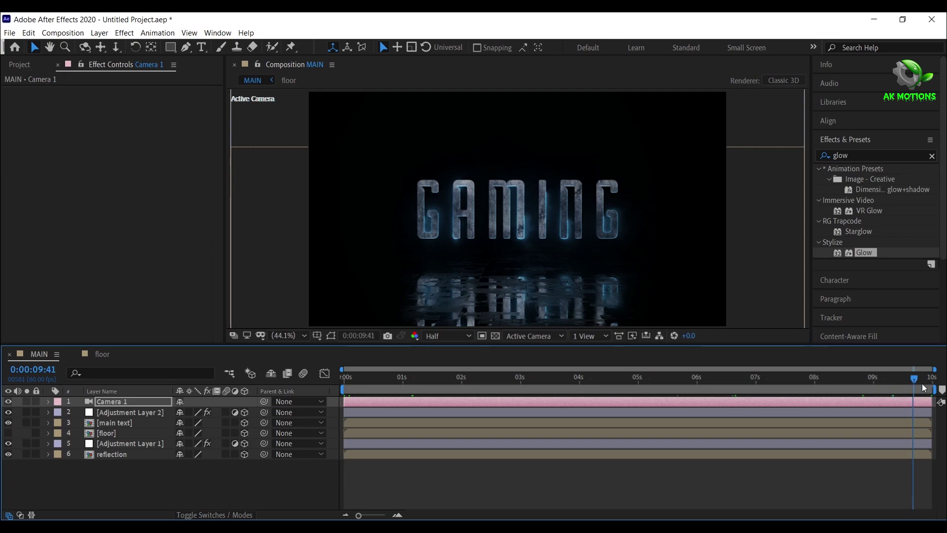
{"action": "left_click", "coordinate": [932, 388]}
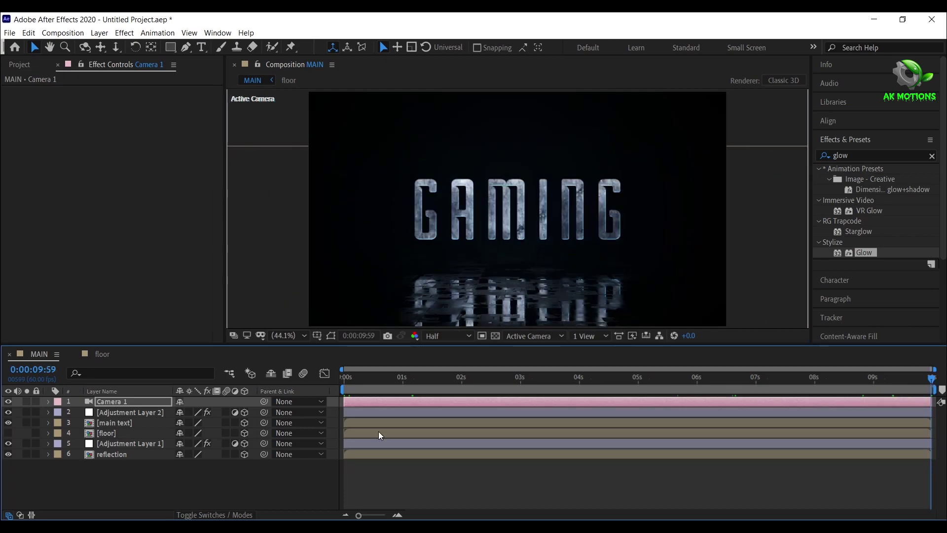
{"action": "left_click", "coordinate": [165, 488]}
Import Noise.mp4 into the project
{"action": "left_click", "coordinate": [17, 68]}
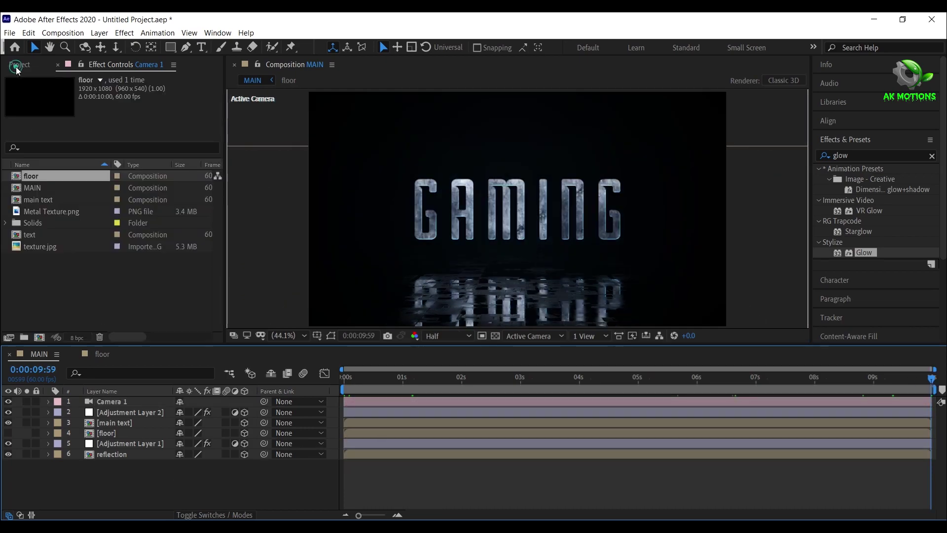
{"action": "double_click", "coordinate": [67, 292]}
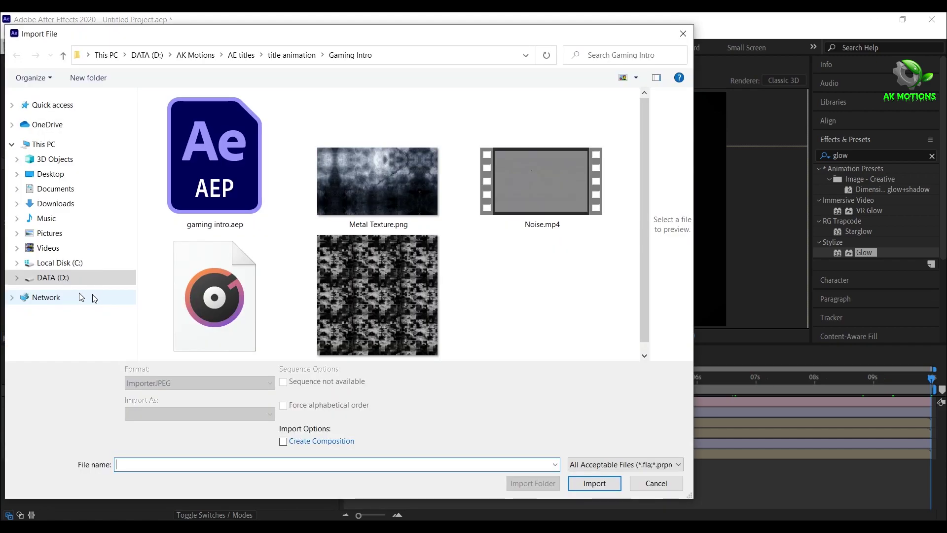
{"action": "left_click", "coordinate": [543, 183]}
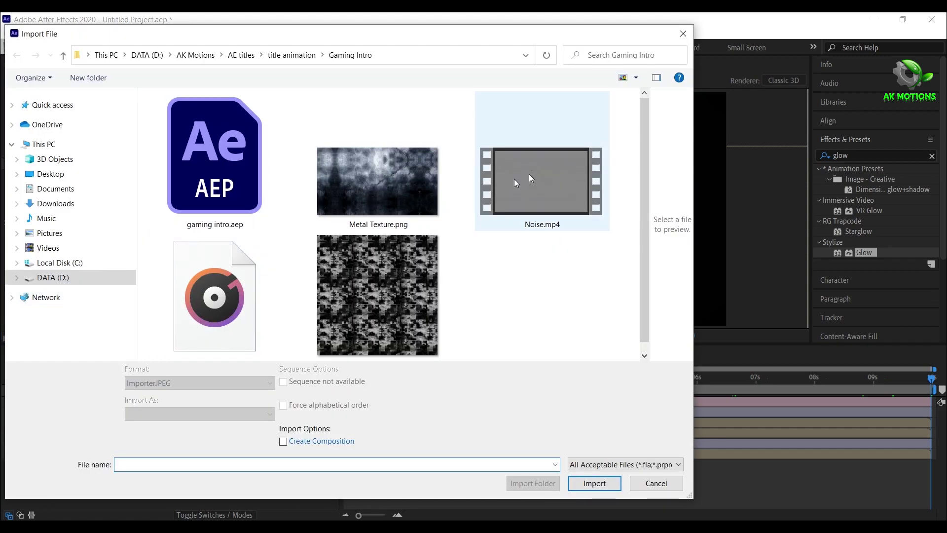
{"action": "left_click", "coordinate": [602, 482]}
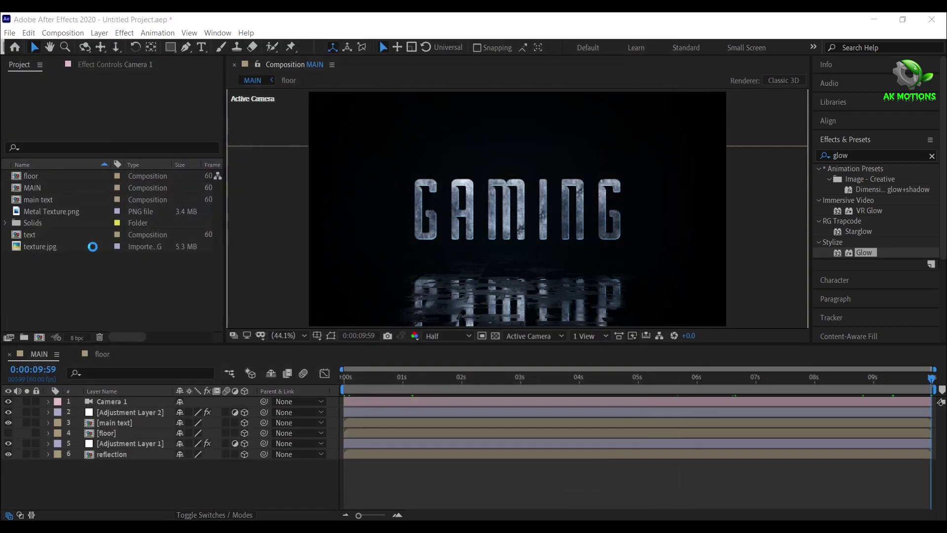
Add Noise.mp4 to the MAIN timeline and set its blend mode to Overlay
{"action": "left_click_drag", "start_coordinate": [51, 223], "coordinate": [173, 418]}
{"action": "left_click", "coordinate": [207, 515]}
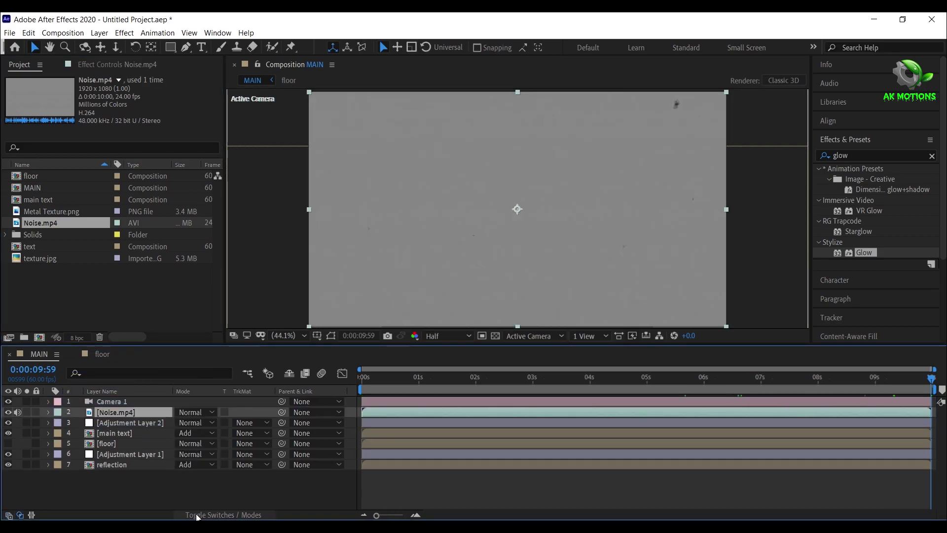
{"action": "left_click", "coordinate": [197, 416]}
{"action": "left_click", "coordinate": [232, 282]}
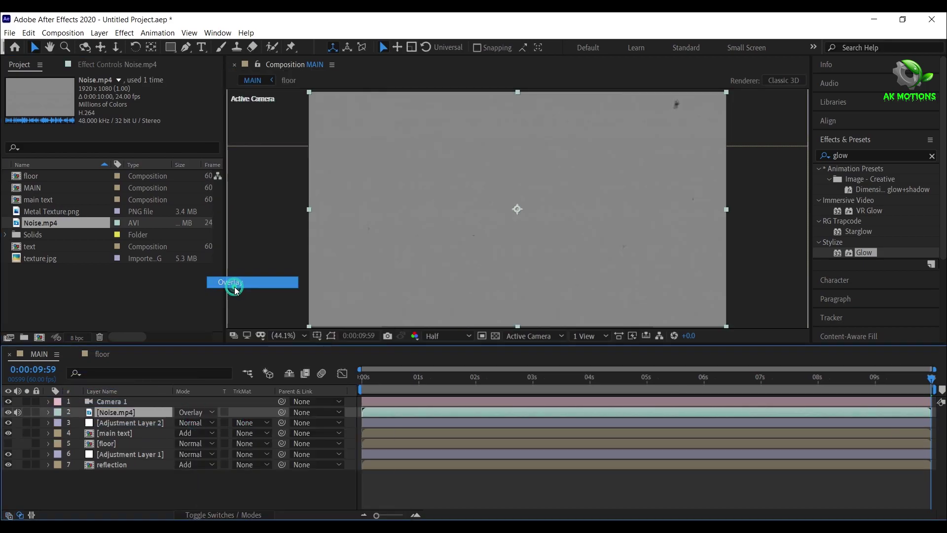
{"action": "left_click", "coordinate": [191, 493]}
{"action": "left_click", "coordinate": [374, 377]}
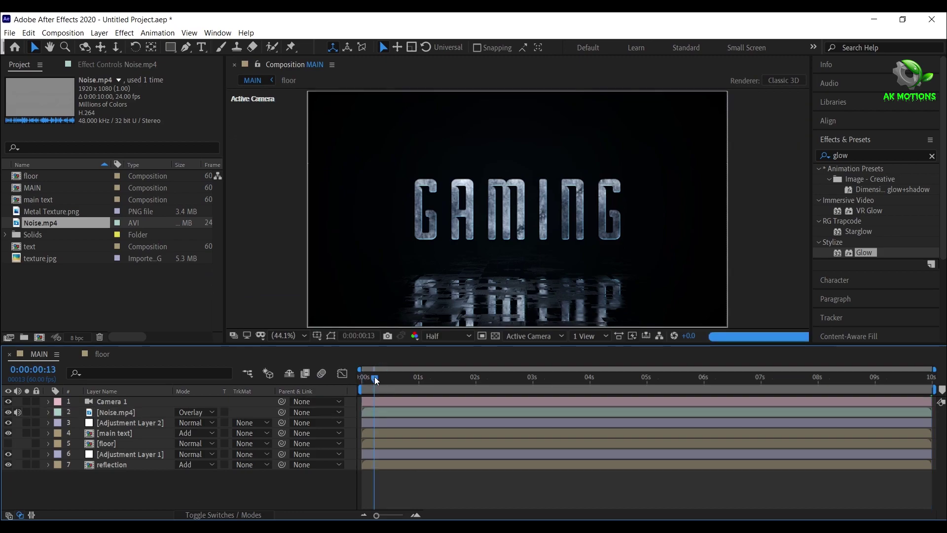
{"action": "key", "text": "Home"}
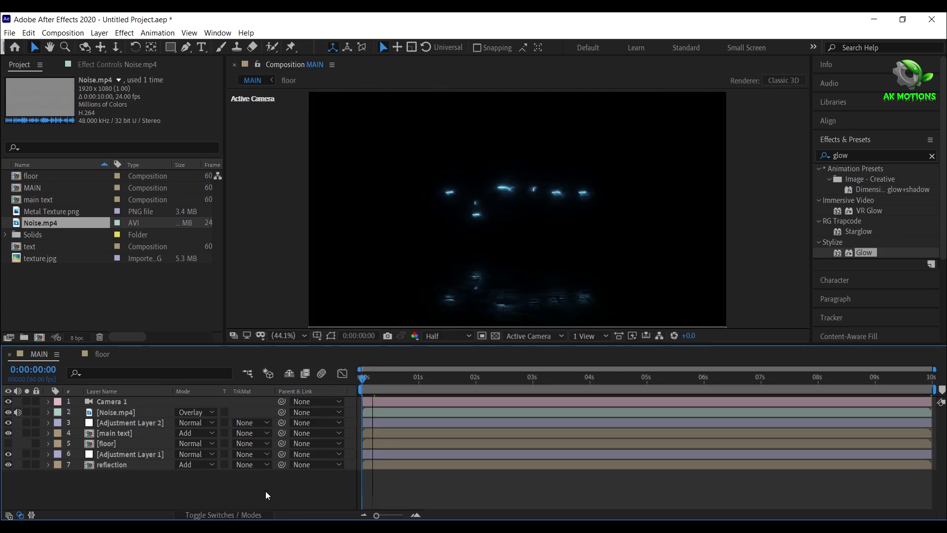